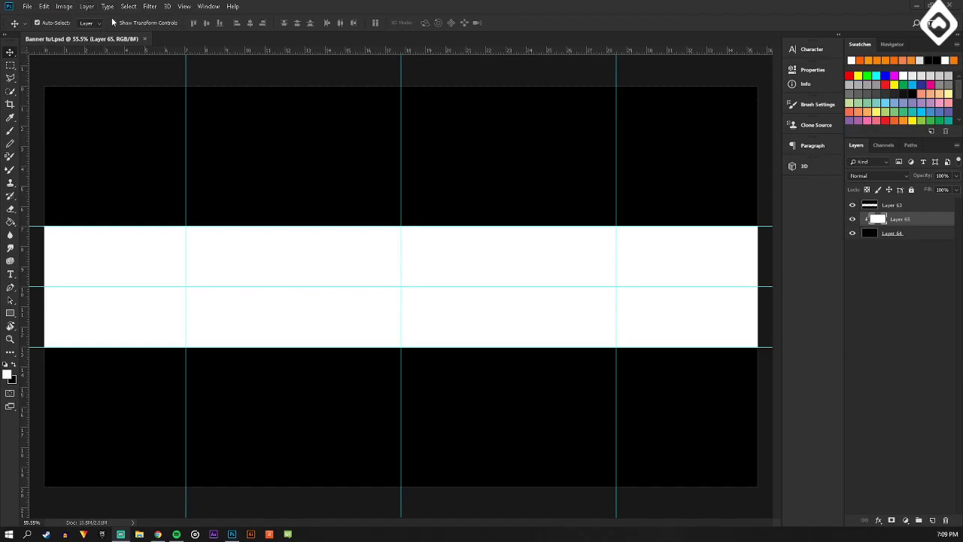
Switch the canvas size units to pixels and confirm a canvas of 2560 by 1440 pixels.
click(65, 6)
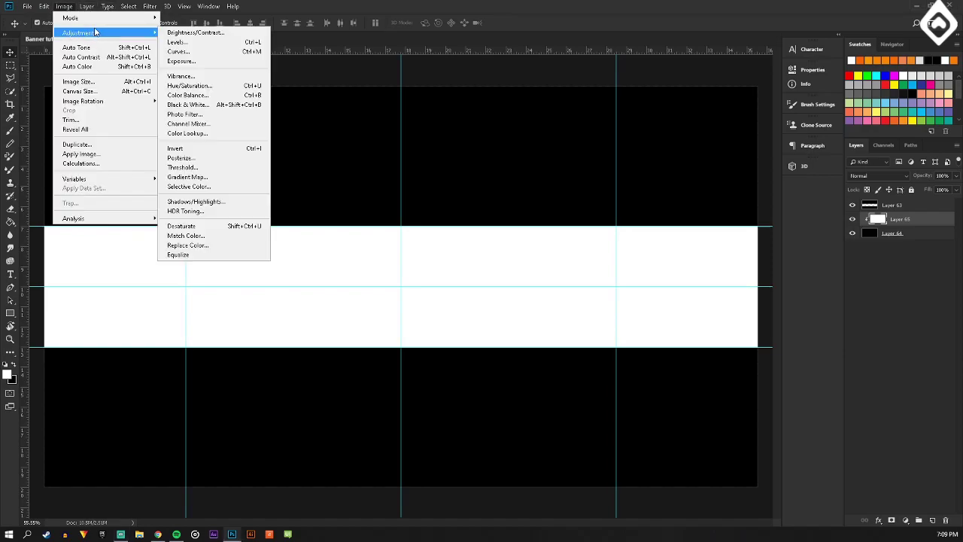
click(119, 91)
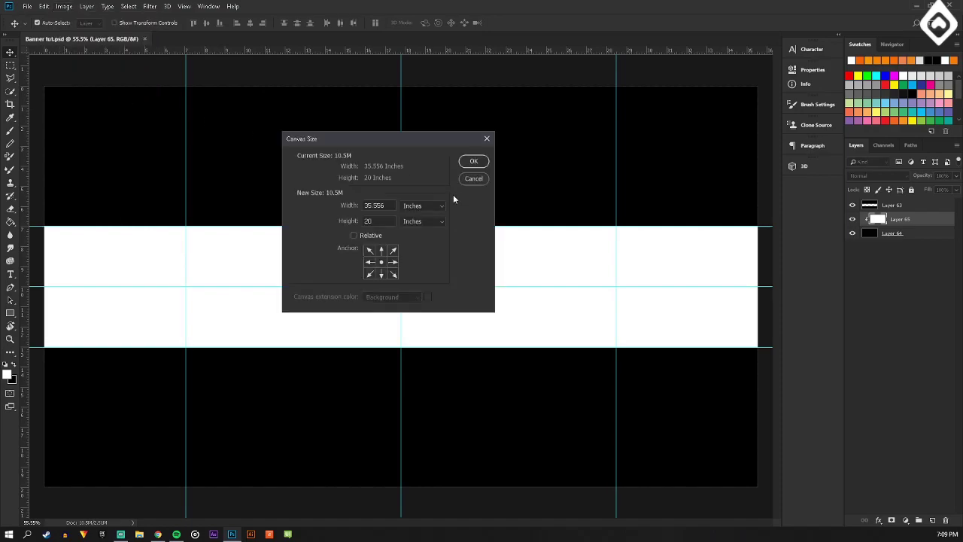
click(428, 205)
click(421, 225)
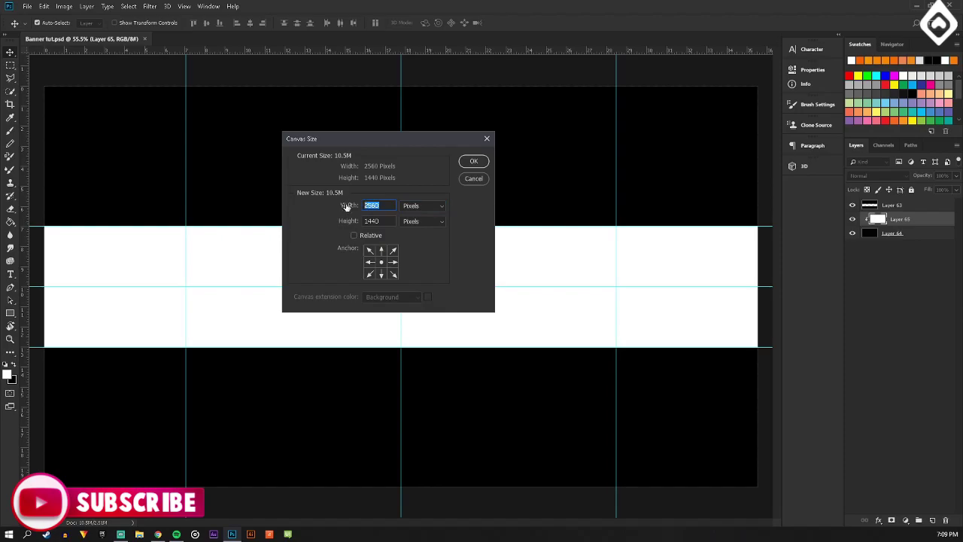
text(1440)
click(475, 162)
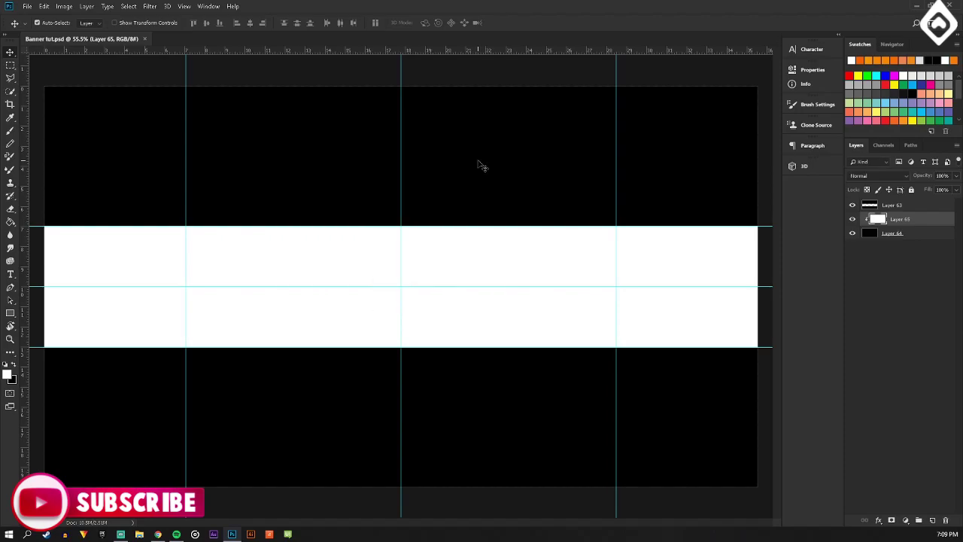
Switch to Chrome and examine the subscriber and watch-hour requirements on the YouTube channel monetization page.
key(alt+Tab)
drag(314, 4, 220, 0)
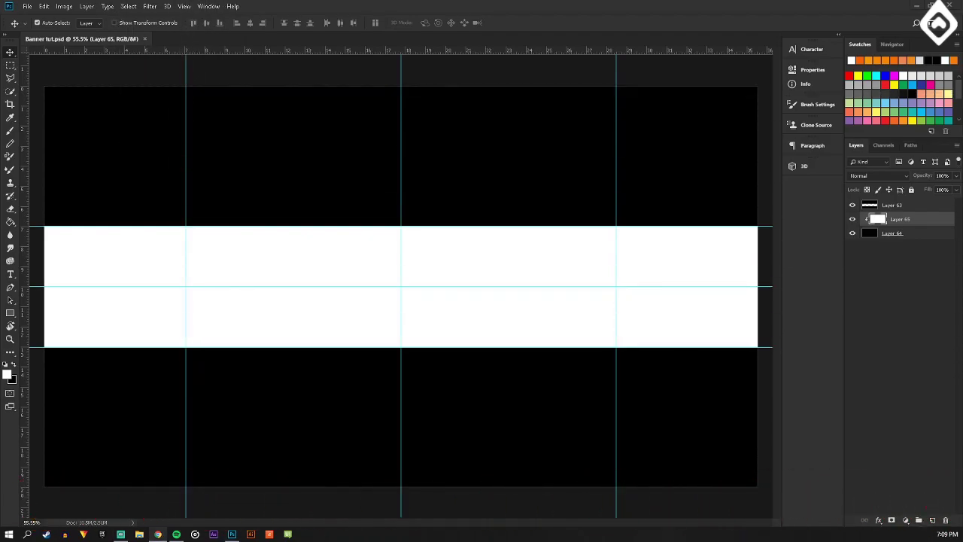
drag(493, 0, 436, 2)
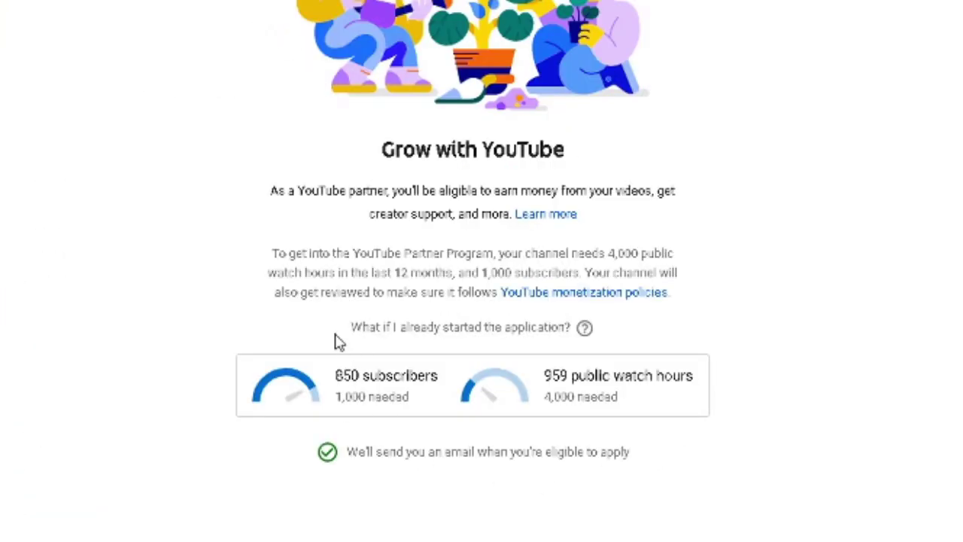
drag(201, 268, 779, 493)
click(779, 493)
drag(233, 180, 729, 473)
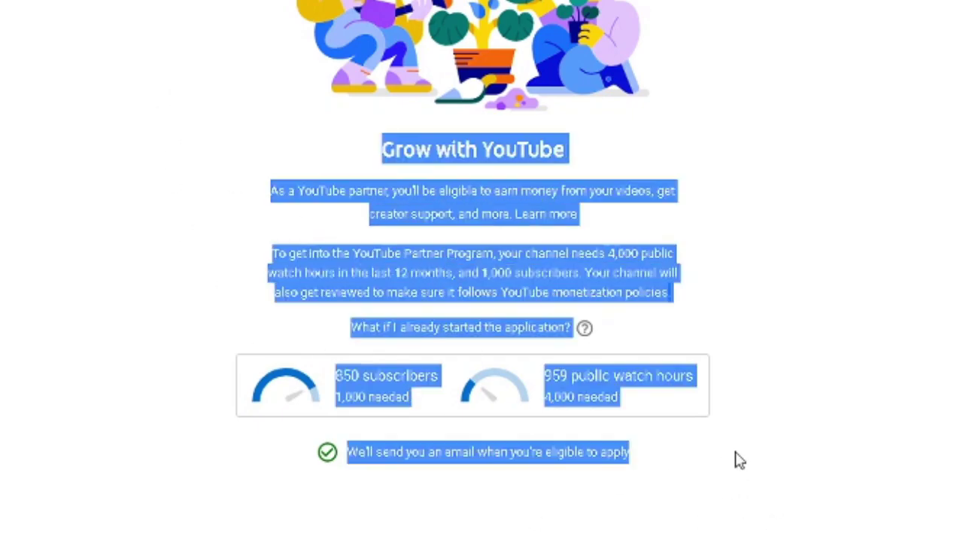
click(640, 416)
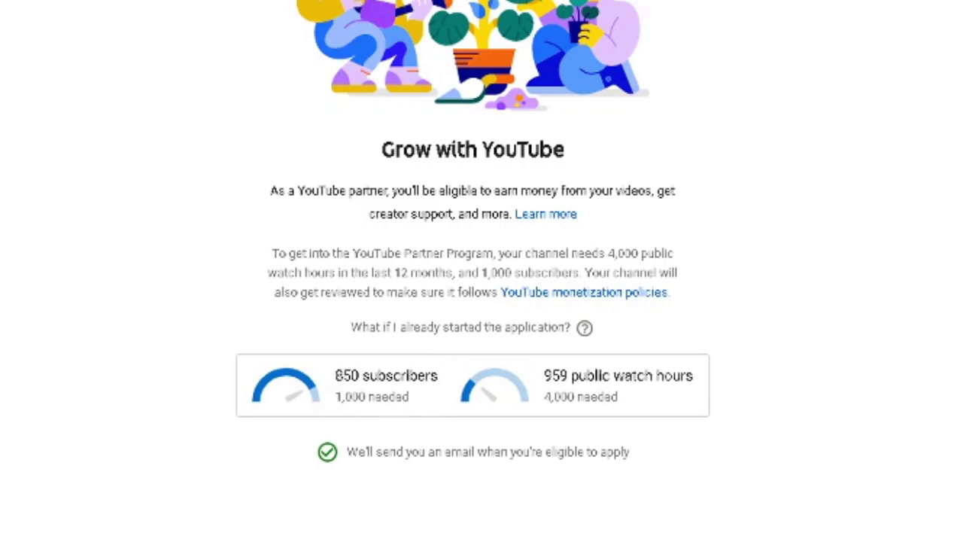
On fnbr.co, open the Heidi outfit's featured image on its own at full size and copy it.
key(ctrl+Tab)
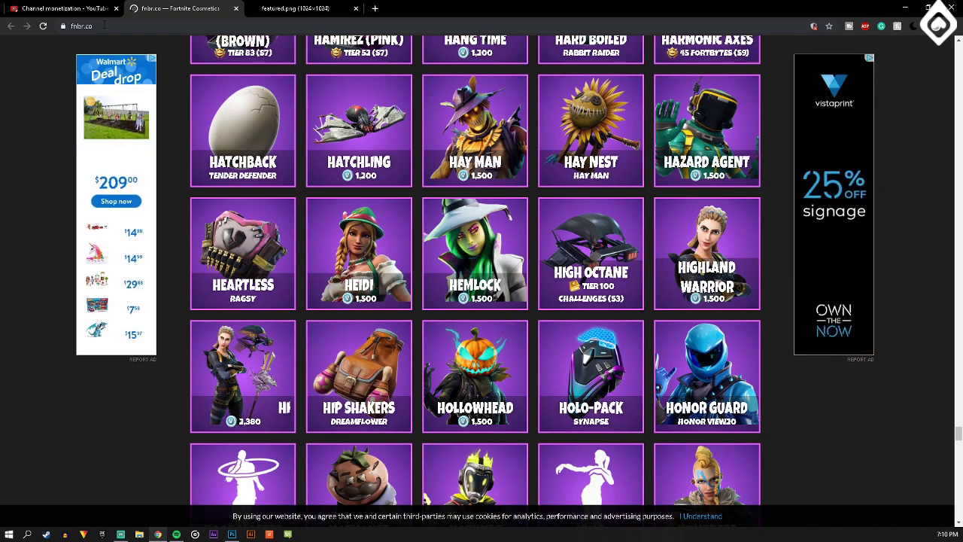
click(365, 237)
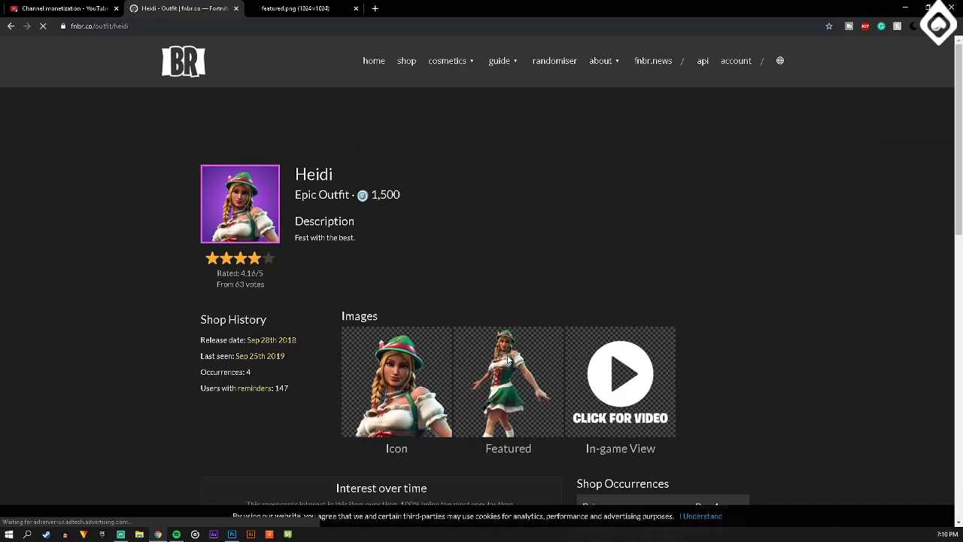
right_click(507, 356)
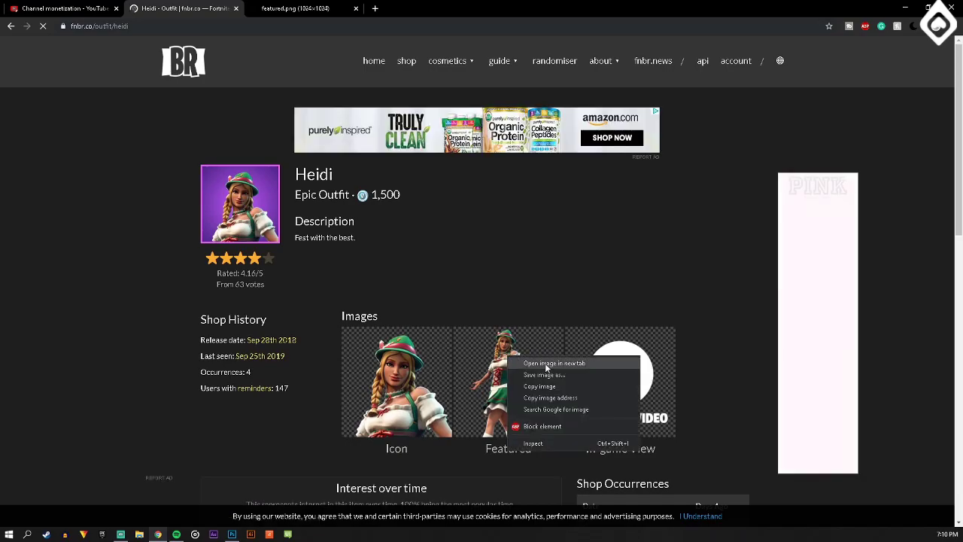
click(310, 15)
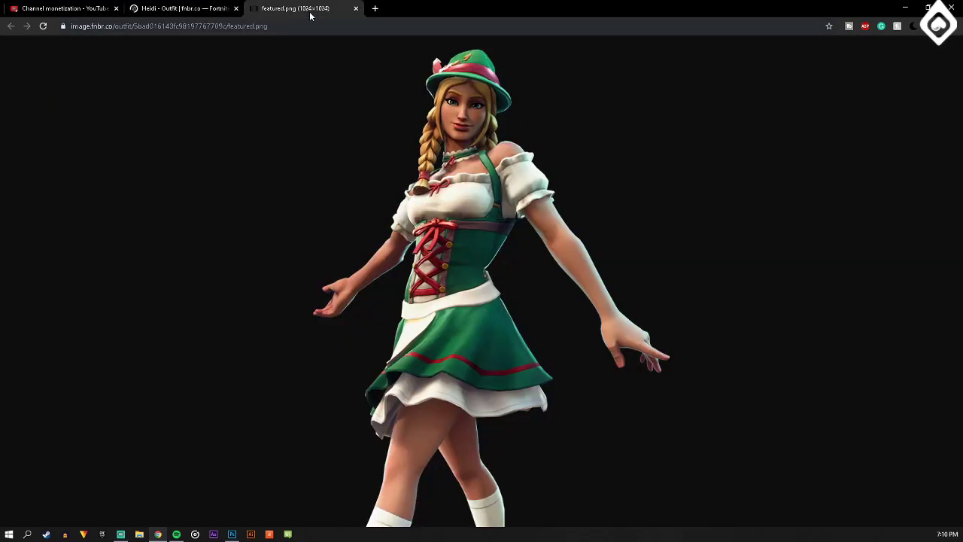
right_click(429, 215)
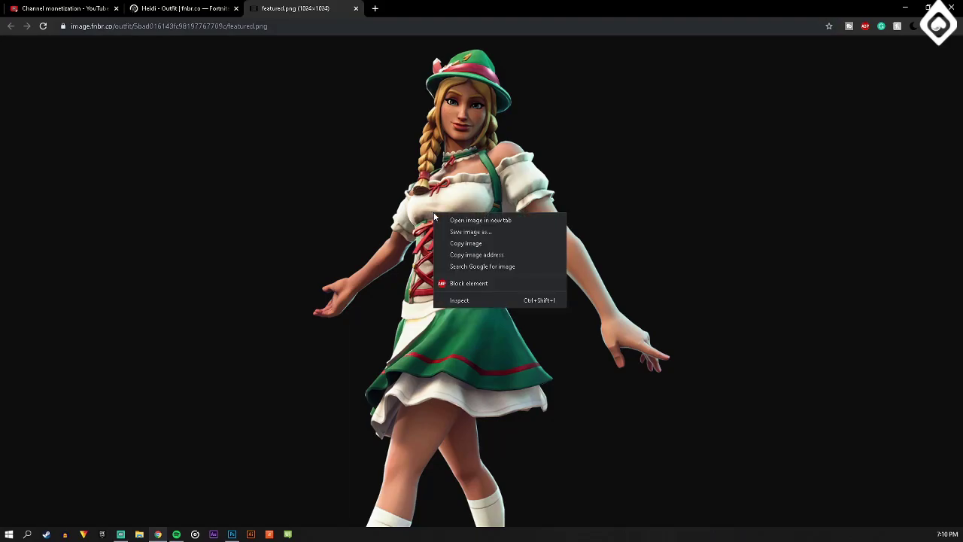
click(470, 248)
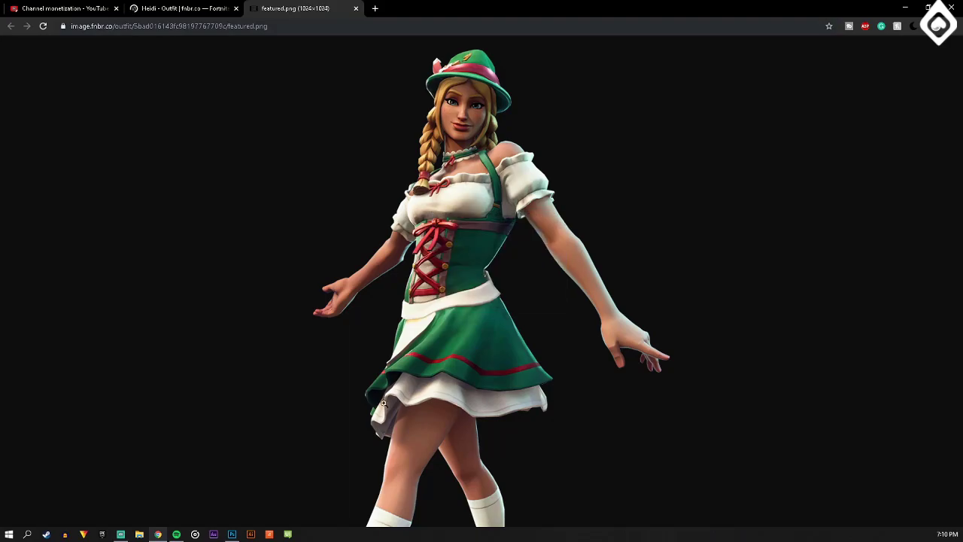
Return to Photoshop, hide Layer 63 and paste the copied character image above Layer 65.
click(233, 534)
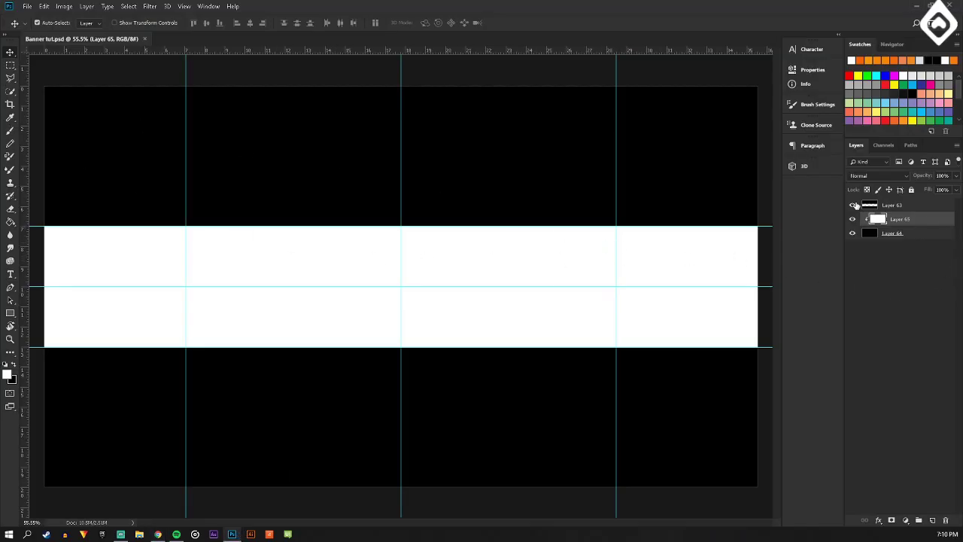
click(853, 205)
key(ctrl+v)
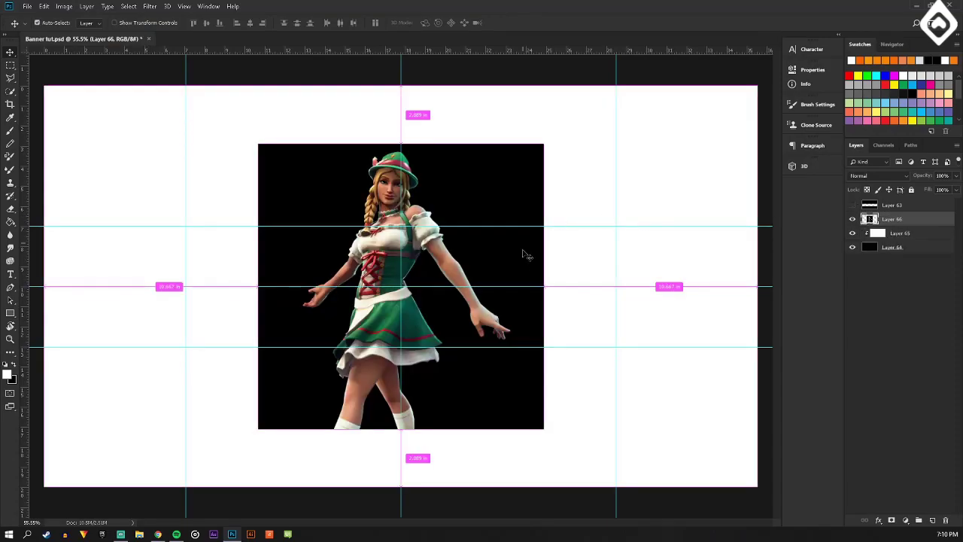
scroll(433, 274, up, 3)
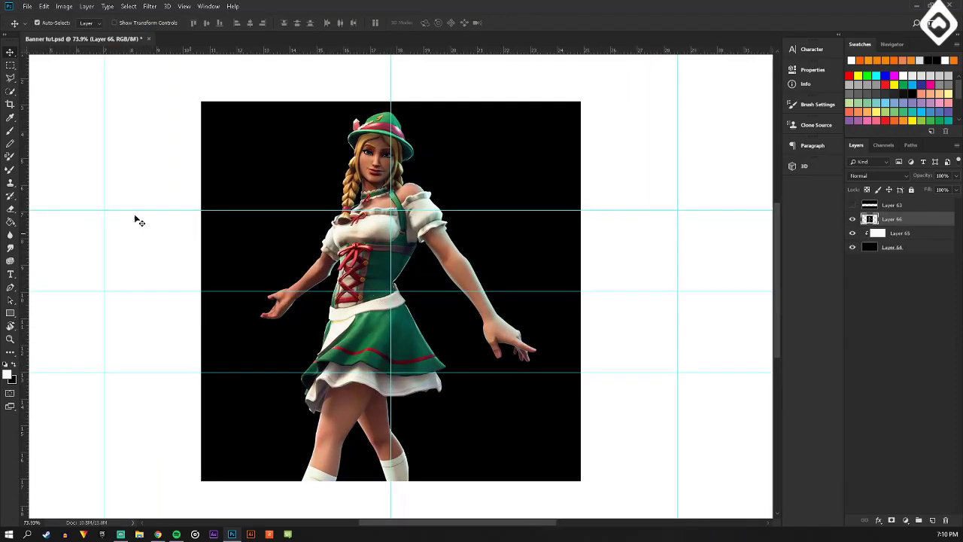
Select the black background around the character with the Quick Selection tool.
click(11, 91)
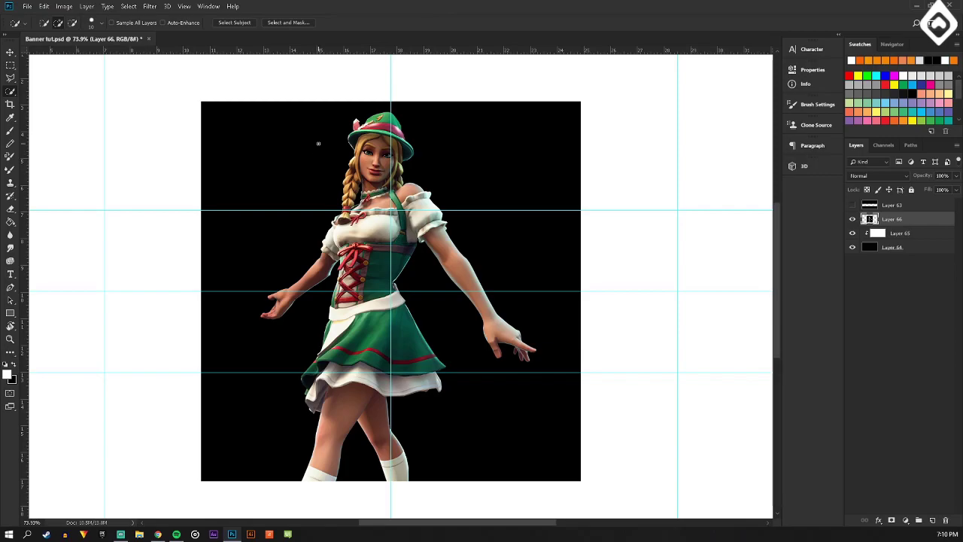
drag(320, 128, 253, 235)
click(359, 465)
mouse_move(439, 428)
mouse_down()
mouse_move(471, 443)
mouse_move(504, 423)
mouse_move(531, 292)
mouse_move(551, 311)
mouse_move(544, 311)
mouse_move(476, 142)
mouse_move(490, 197)
mouse_up()
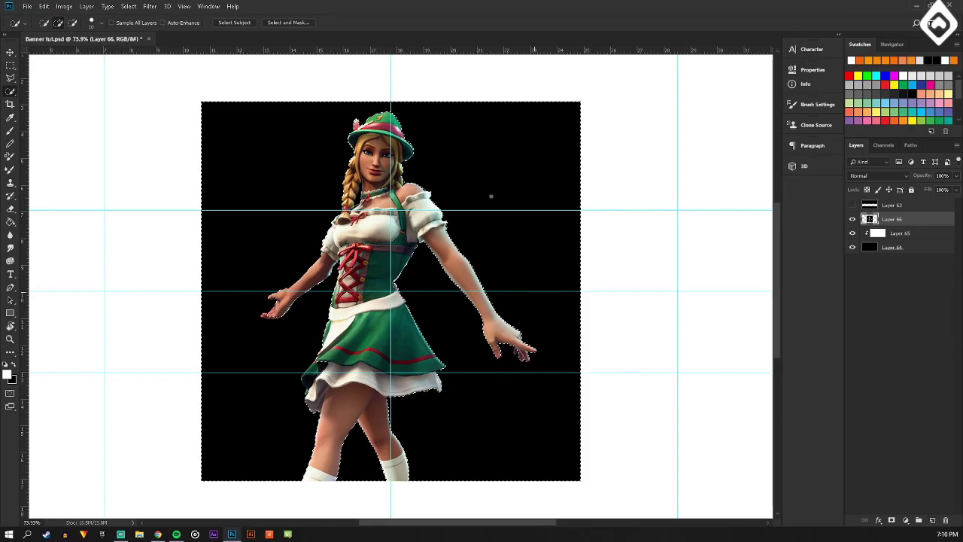
Subtract the fingers and thumb of the raised palm-up hand from the background selection using a much smaller brush.
click(73, 23)
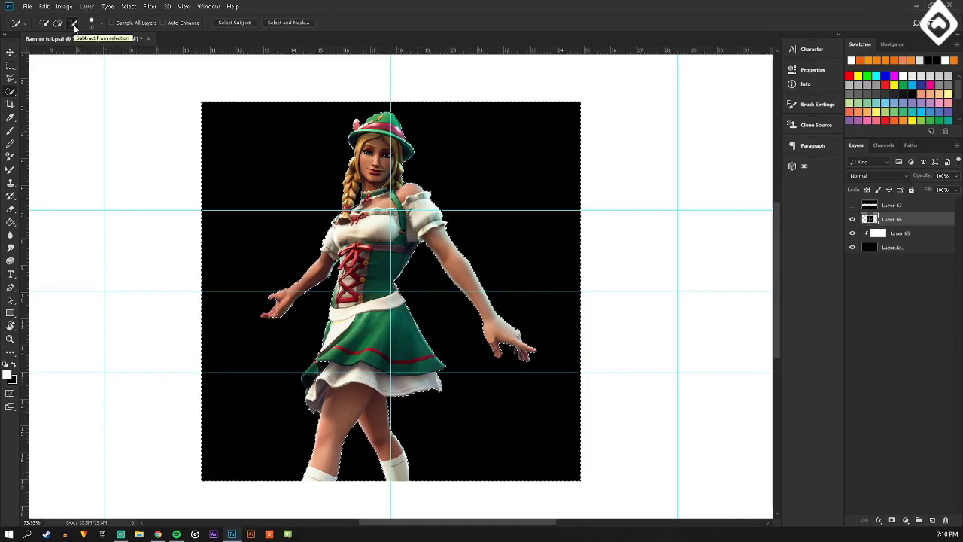
scroll(272, 314, up, 5)
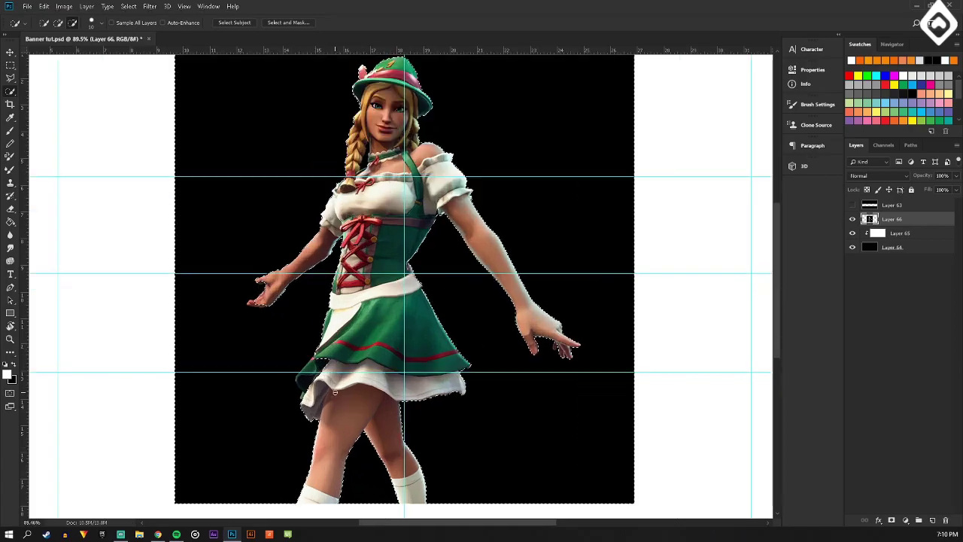
scroll(271, 314, up, 1)
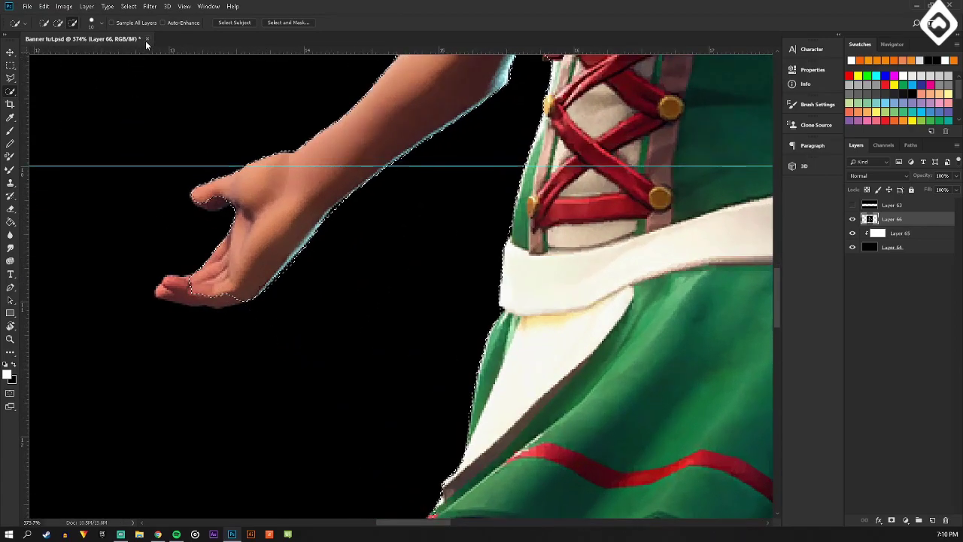
click(91, 23)
drag(49, 54, 46, 52)
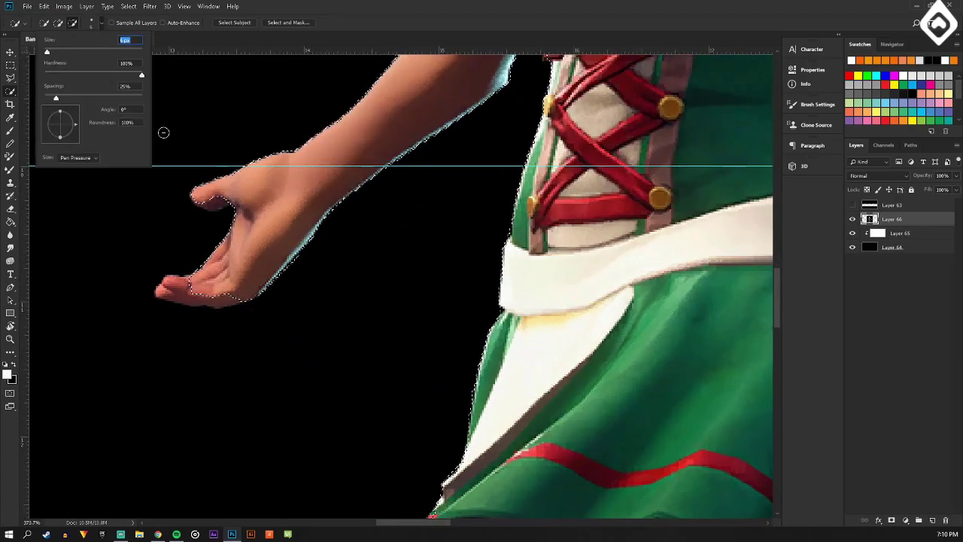
mouse_move(194, 278)
mouse_down()
mouse_move(175, 289)
mouse_move(231, 295)
mouse_move(228, 288)
mouse_up()
drag(226, 200, 206, 193)
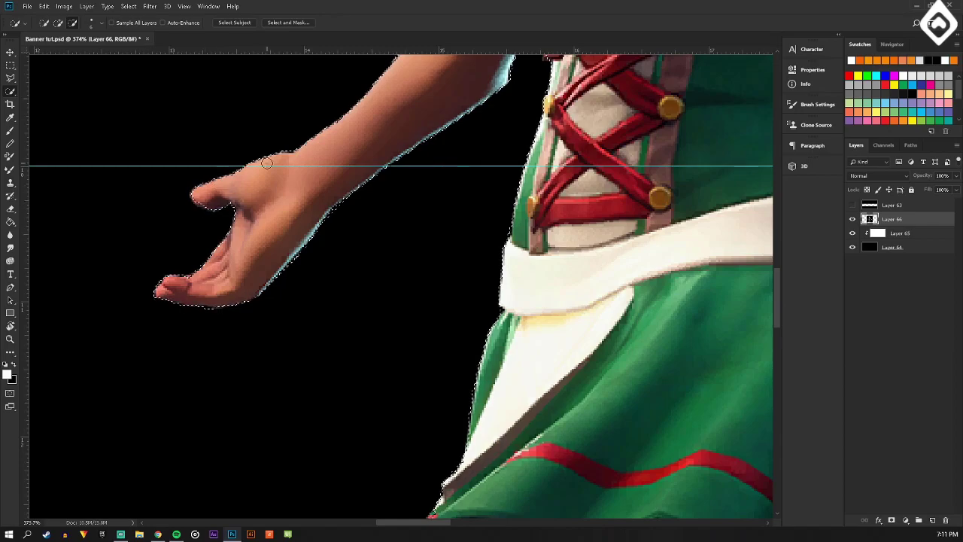
Add the black gap between the long front braid and the neck to the selection, excluding the neck and choker.
scroll(610, 328, down, 5)
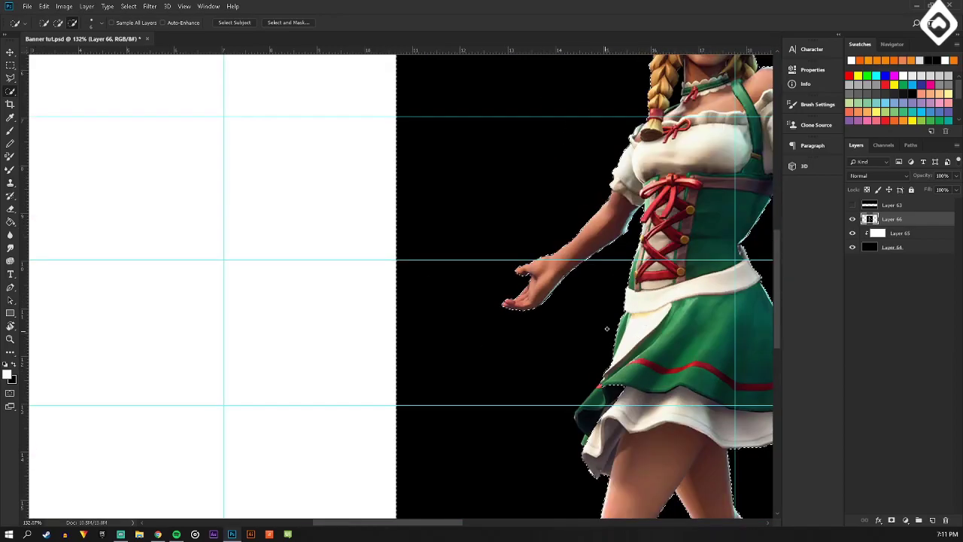
scroll(610, 328, down, 3)
scroll(316, 179, up, 4)
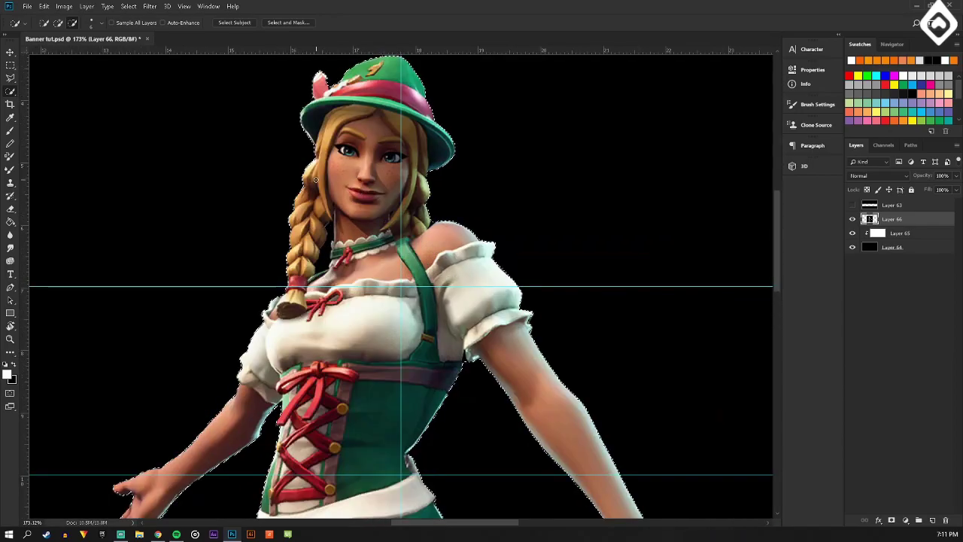
scroll(316, 179, up, 3)
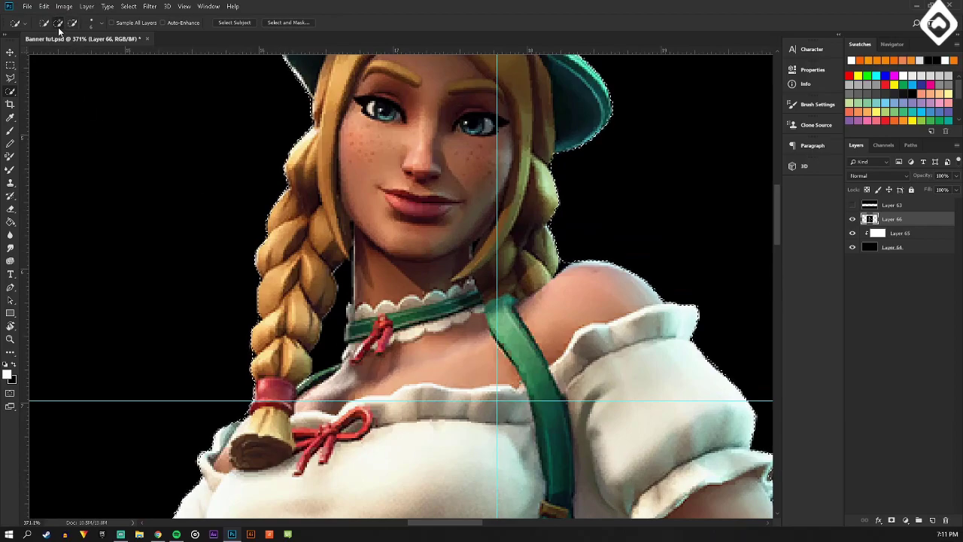
mouse_move(344, 275)
mouse_down()
mouse_move(324, 354)
mouse_move(349, 301)
mouse_move(345, 269)
mouse_move(358, 302)
mouse_move(343, 267)
mouse_move(318, 278)
mouse_move(318, 243)
mouse_move(297, 313)
mouse_move(317, 256)
mouse_move(284, 292)
mouse_up()
key(alt)
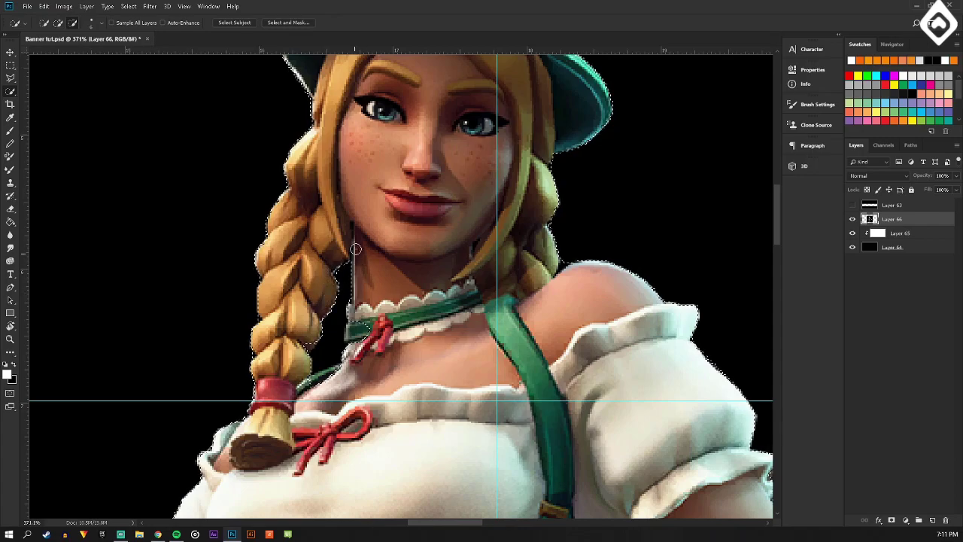
drag(365, 327, 308, 395)
Refine the selection around the lowered hand, adding the black gap between the fingers and subtracting the little finger.
scroll(307, 349, down, 3)
scroll(572, 275, up, 5)
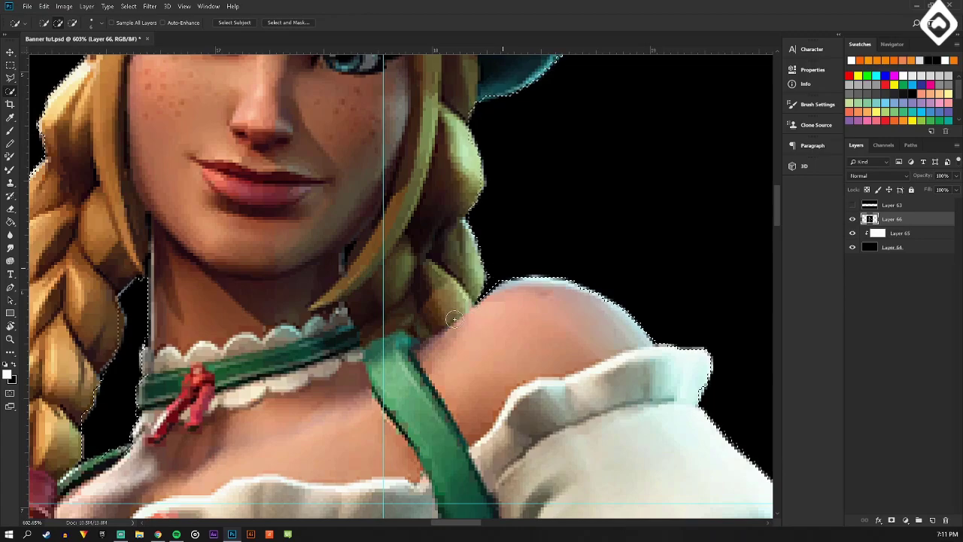
scroll(454, 320, down, 2)
scroll(448, 302, down, 2)
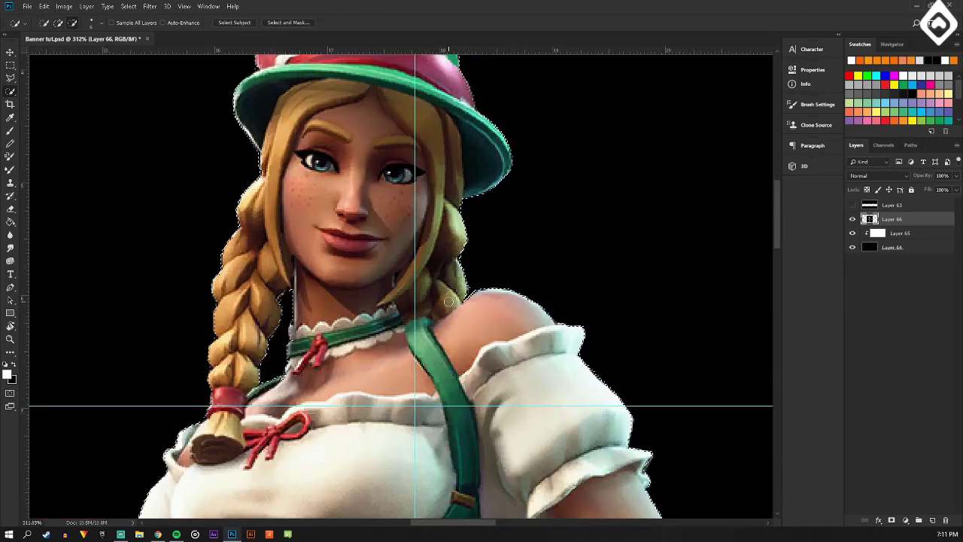
scroll(448, 302, down, 2)
scroll(564, 358, down, 2)
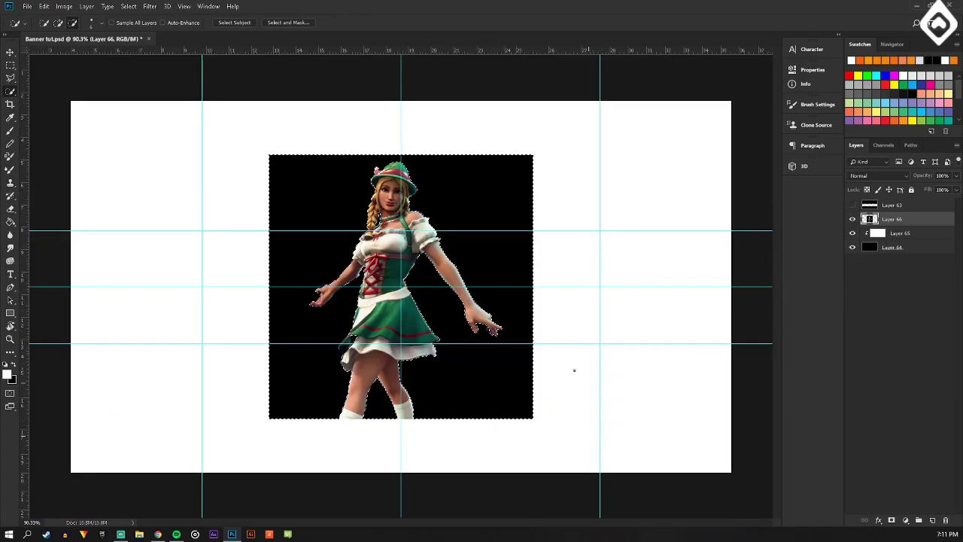
scroll(536, 369, up, 3)
scroll(424, 217, up, 2)
scroll(407, 248, up, 1)
scroll(380, 279, up, 1)
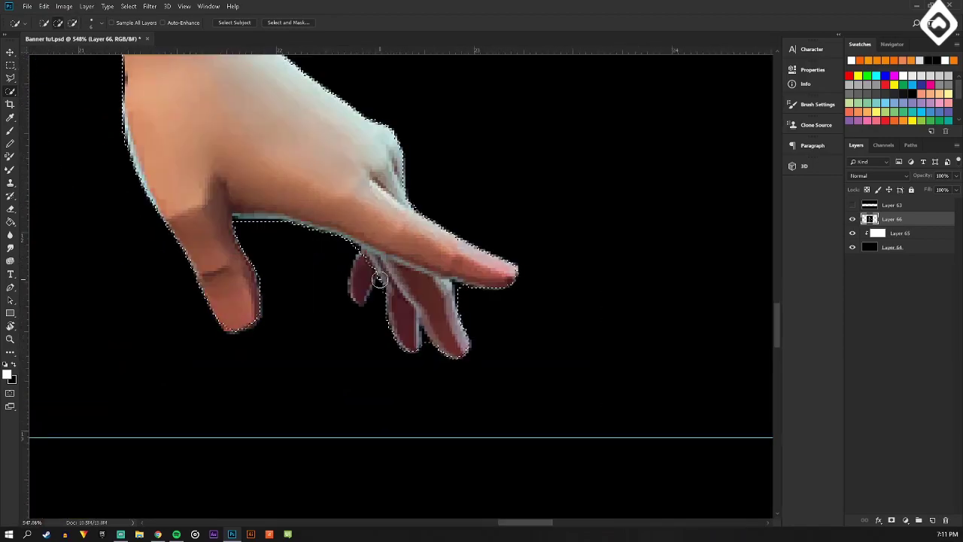
alt+click(371, 254)
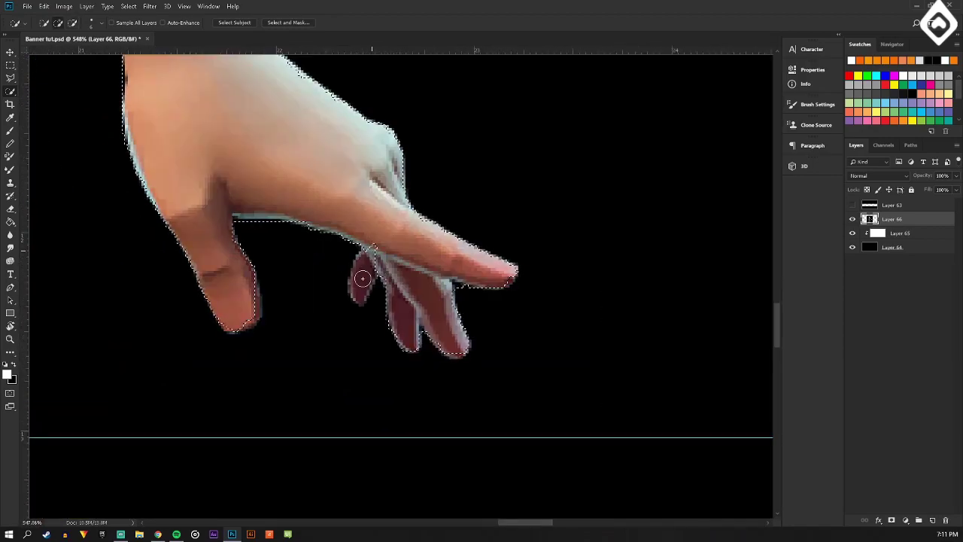
click(363, 280)
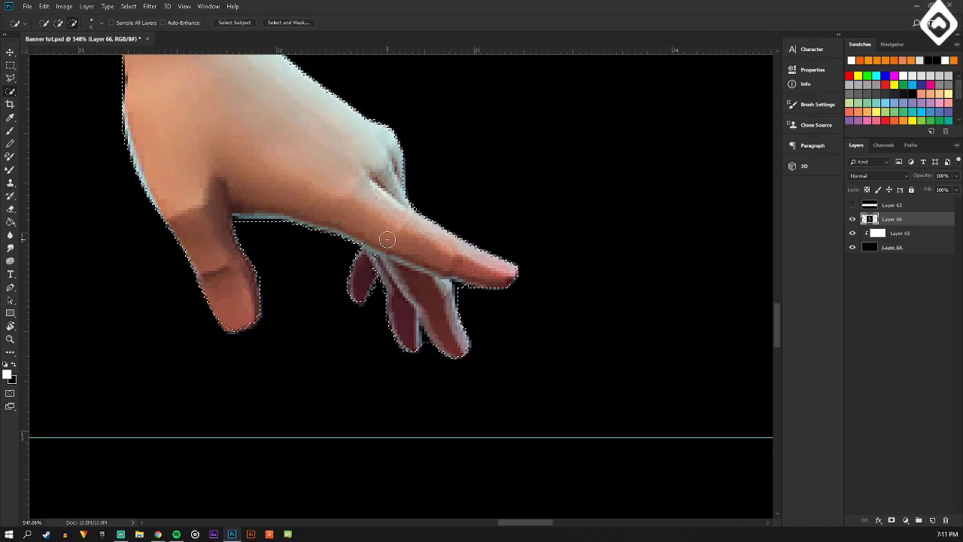
scroll(387, 240, down, 3)
scroll(387, 239, down, 5)
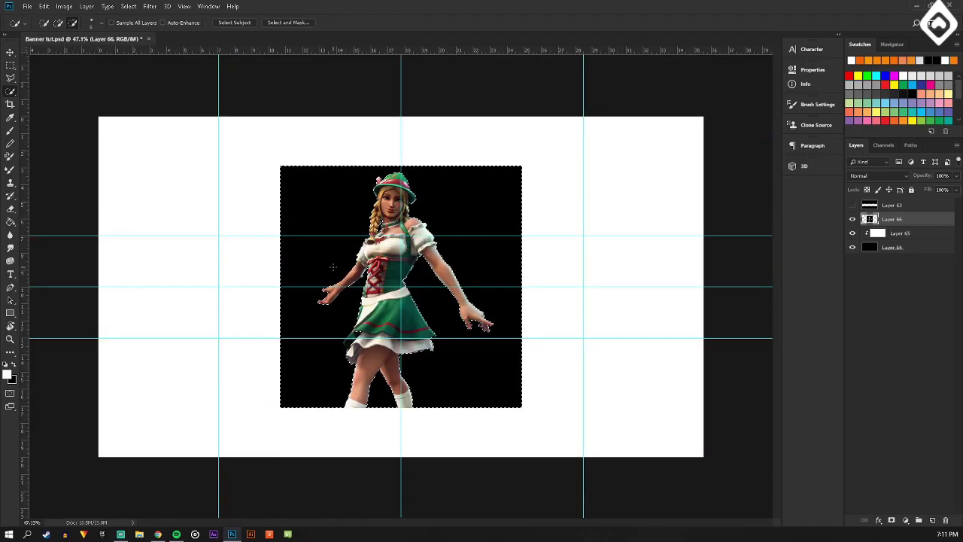
scroll(332, 267, up, 1)
click(11, 79)
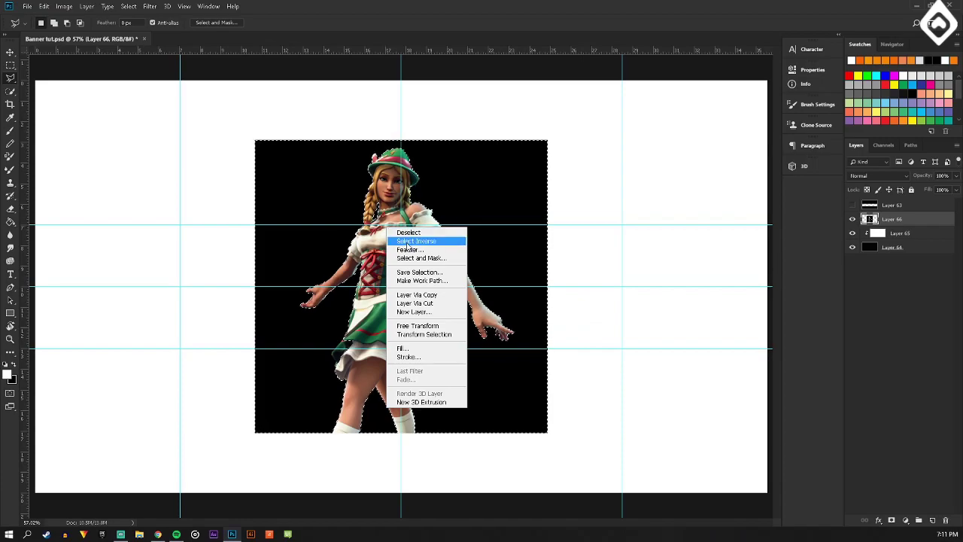
right_click(403, 238)
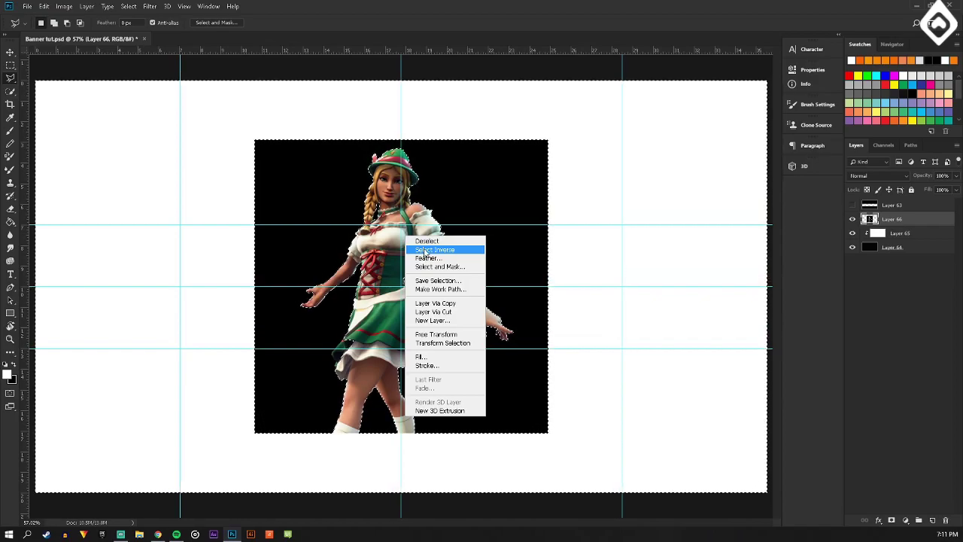
click(11, 221)
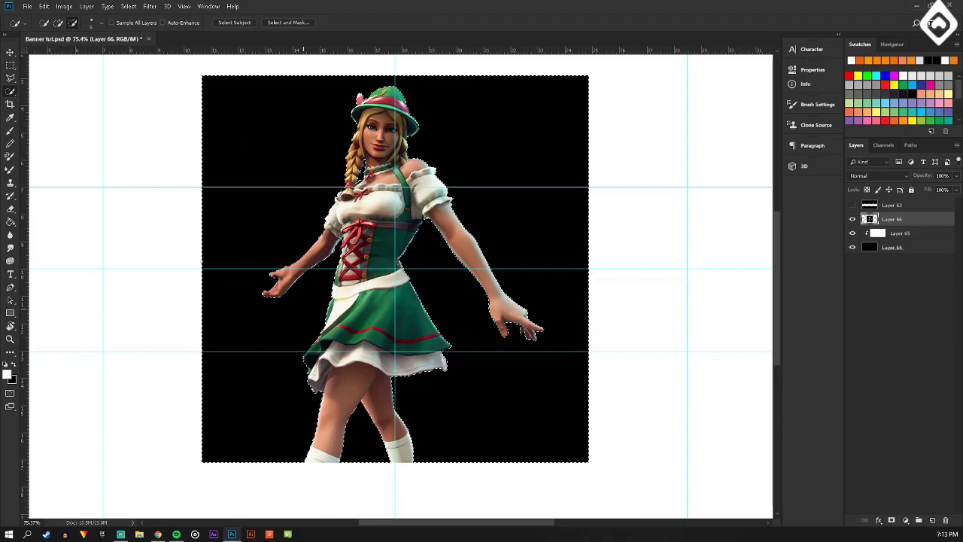
Clear the selected black background and the black gap between the legs using the Paint Bucket in Clear mode.
click(11, 221)
click(308, 163)
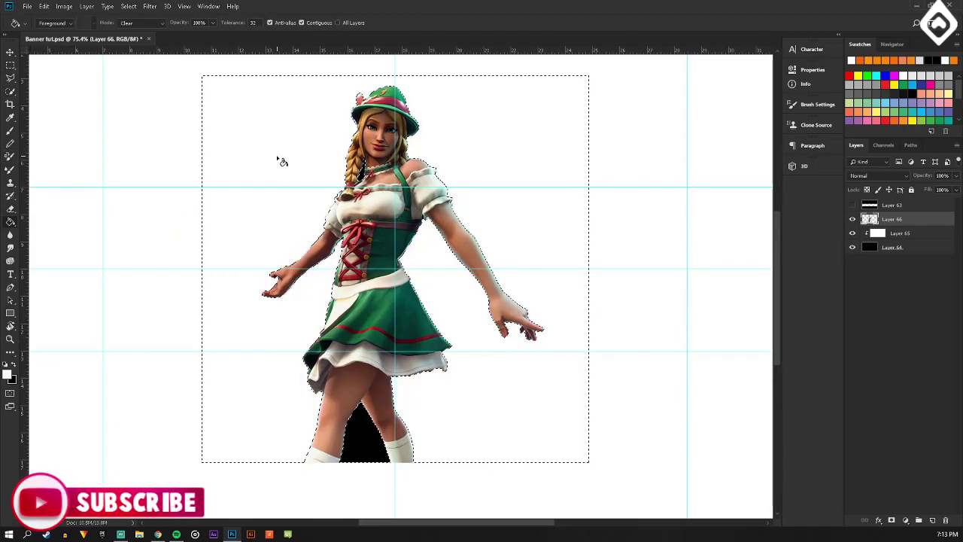
click(384, 426)
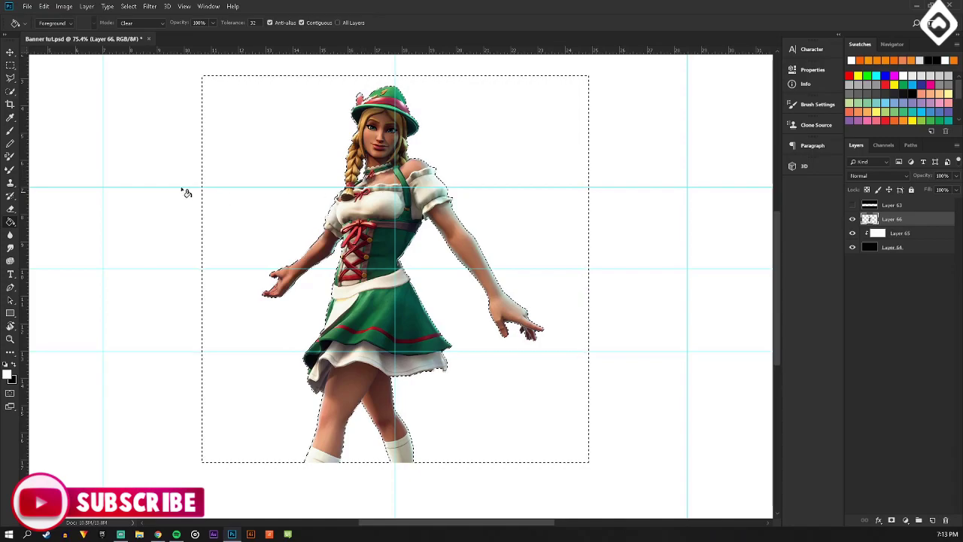
Invert the selection and feather it with a radius of 5 pixels.
click(11, 77)
right_click(390, 240)
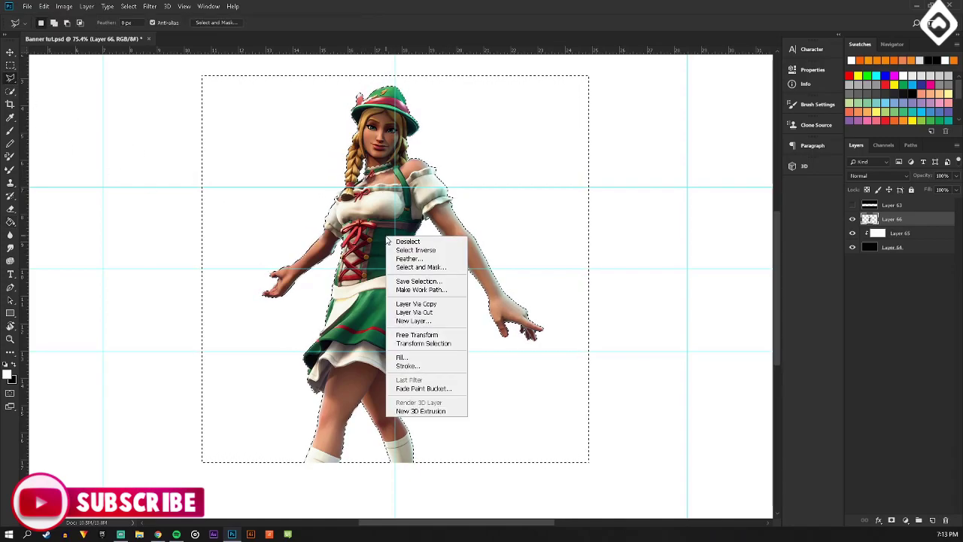
click(407, 255)
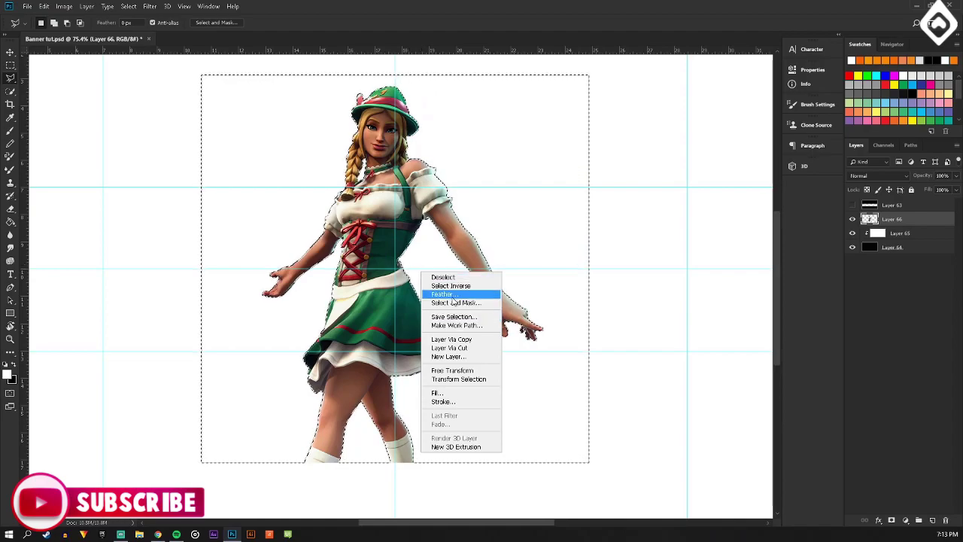
click(452, 294)
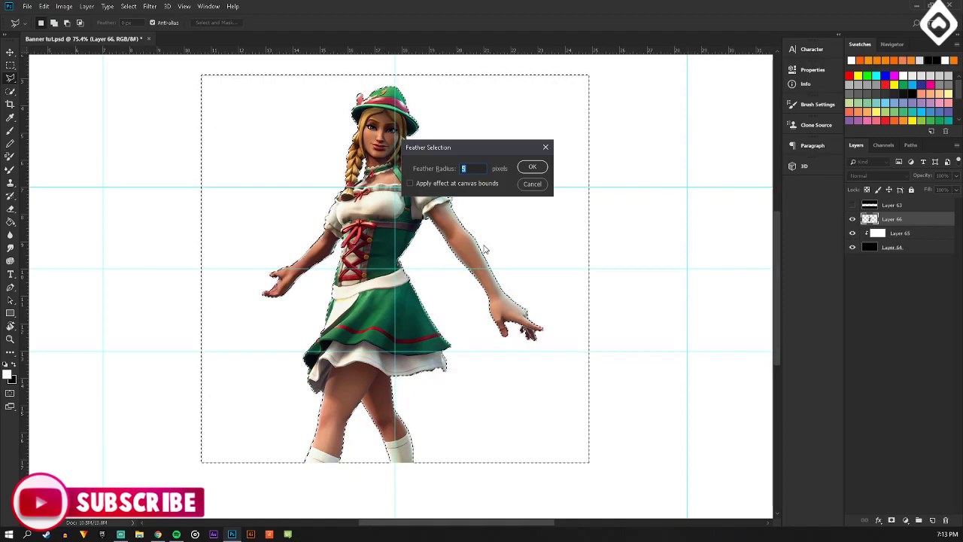
key(Return)
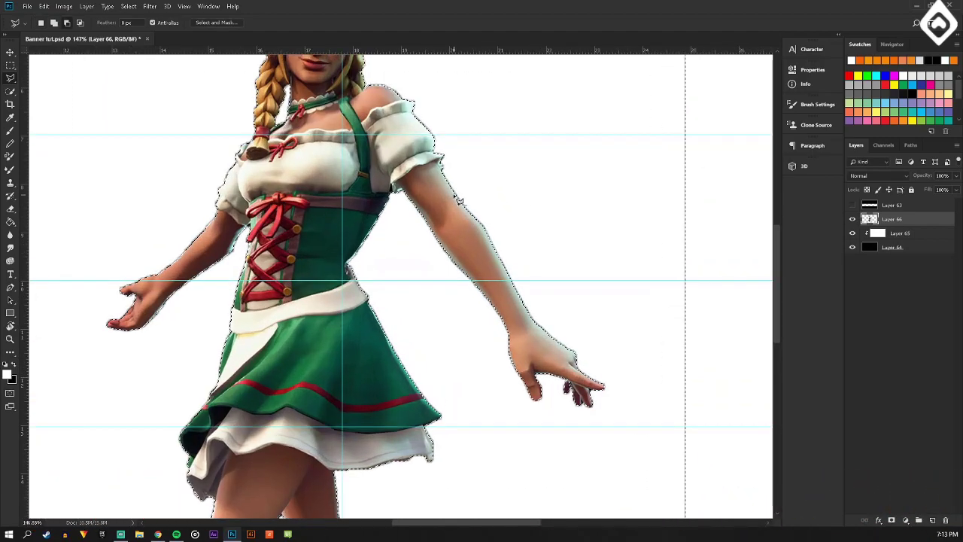
scroll(452, 200, up, 5)
right_click(359, 236)
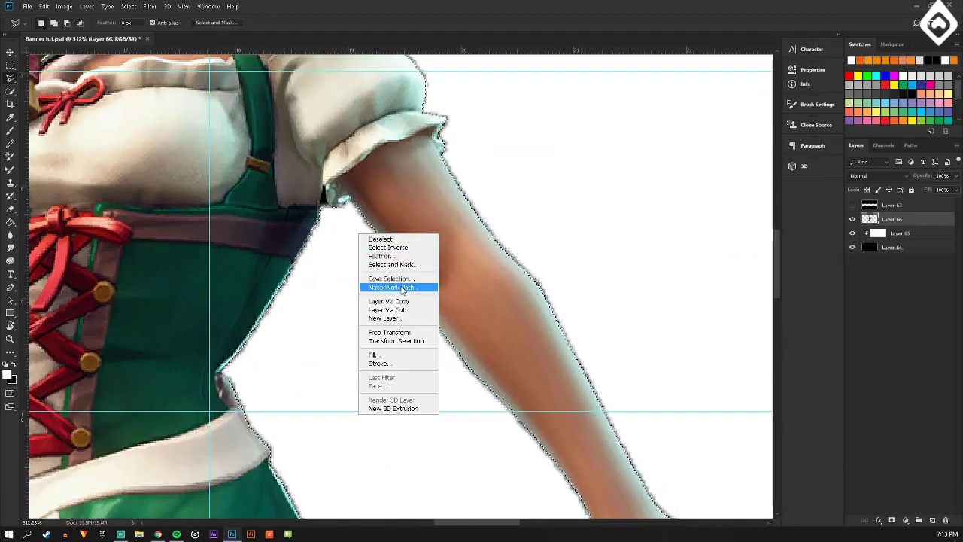
click(384, 256)
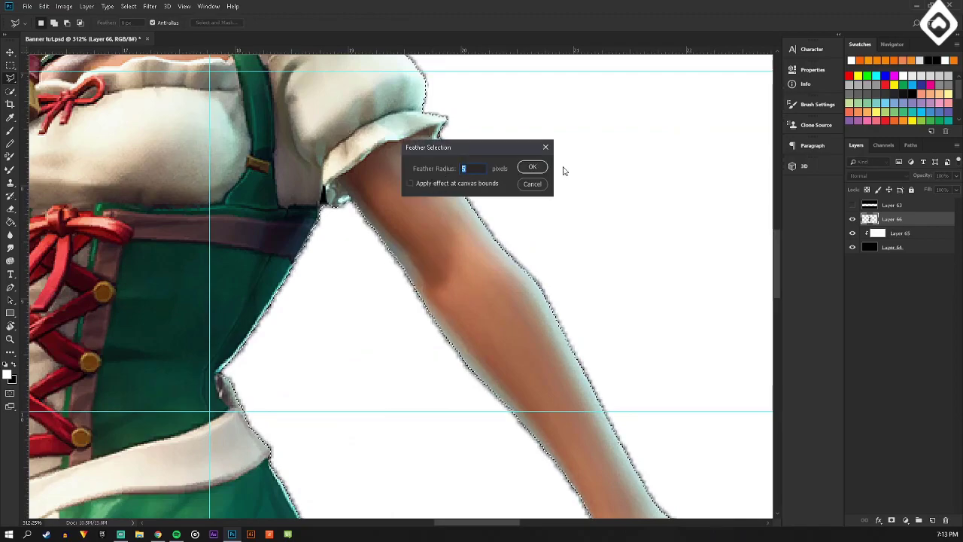
click(534, 166)
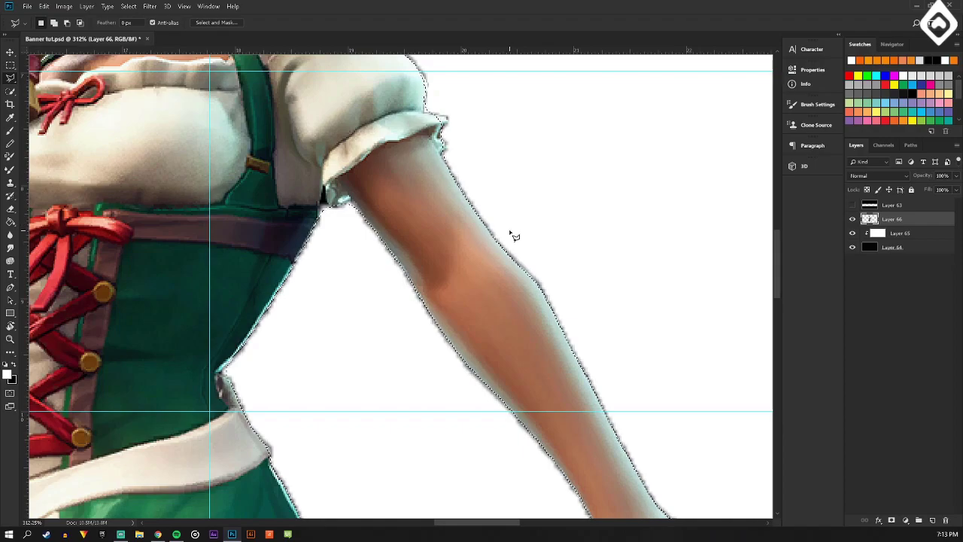
Check the character's edges up close and remove the feathered selection.
scroll(510, 233, down, 5)
scroll(306, 289, up, 5)
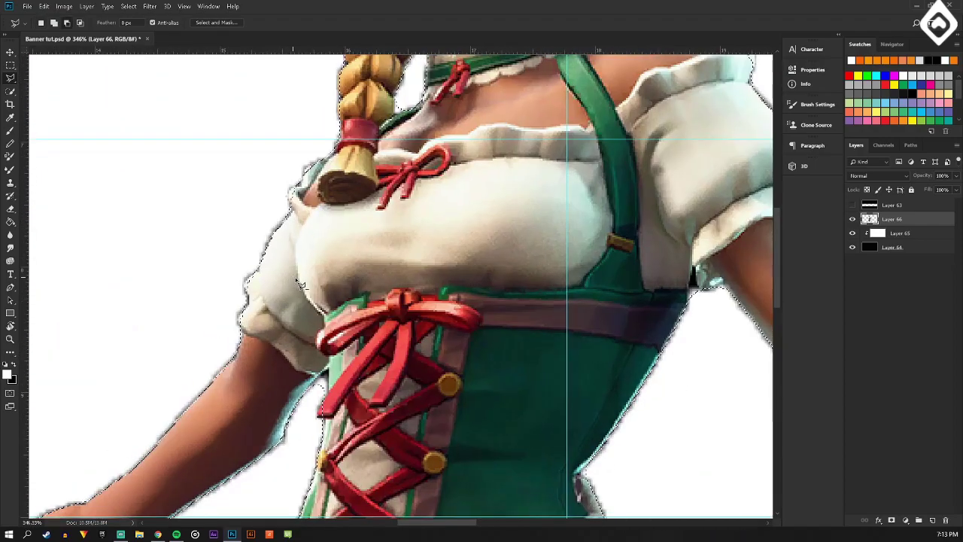
scroll(305, 289, down, 1)
scroll(302, 342, up, 1)
scroll(302, 342, down, 6)
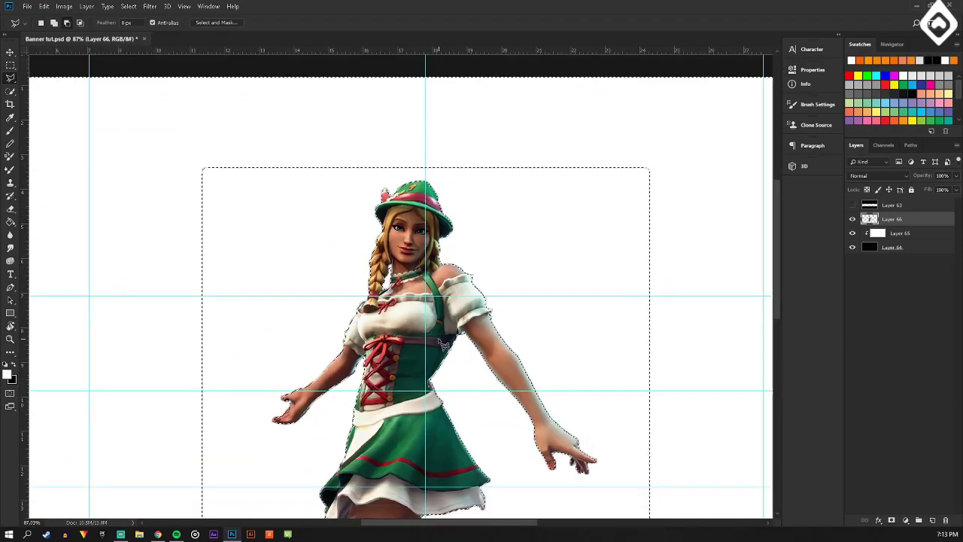
scroll(444, 342, down, 2)
scroll(444, 342, up, 1)
right_click(441, 313)
click(459, 320)
Erase the thin leftover frame line around the character with straight Eraser strokes along all four sides.
scroll(487, 299, up, 2)
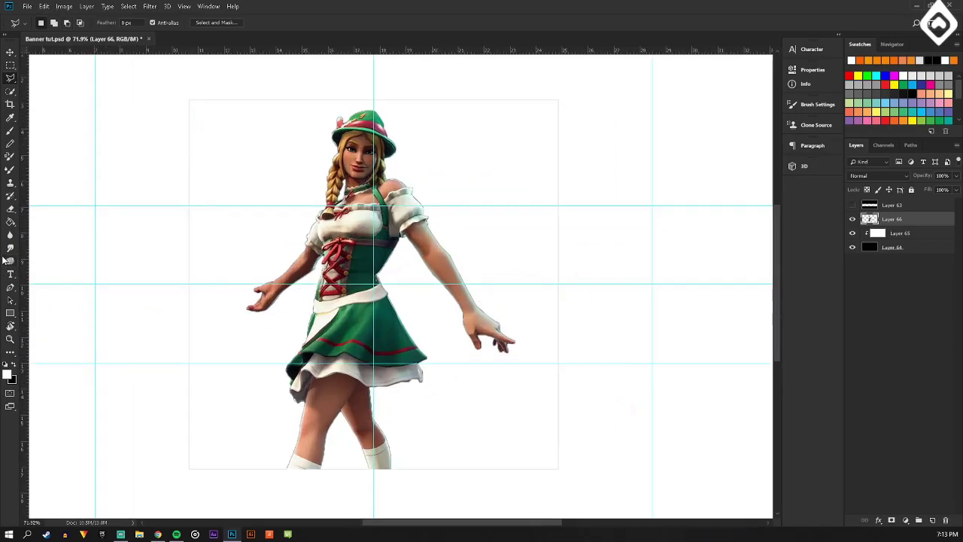
click(11, 209)
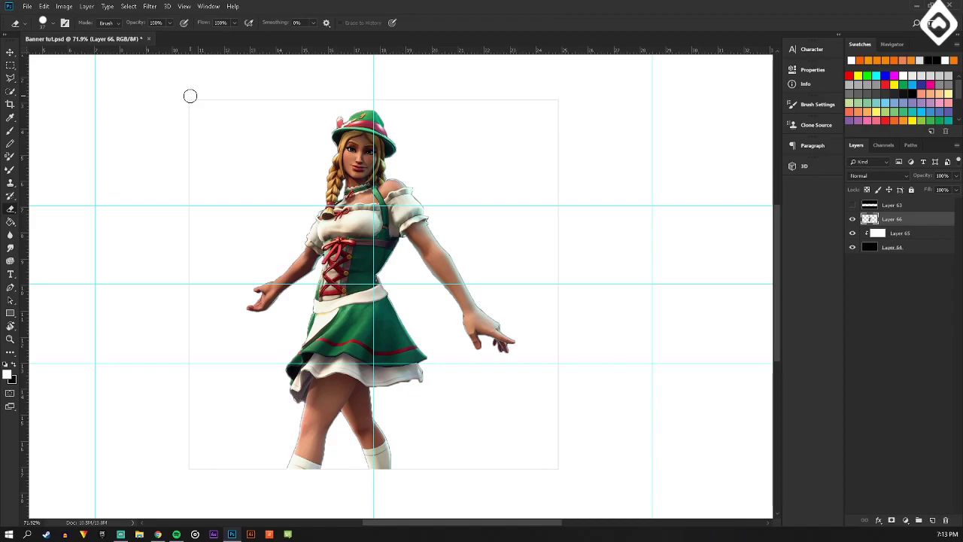
shift+click(559, 97)
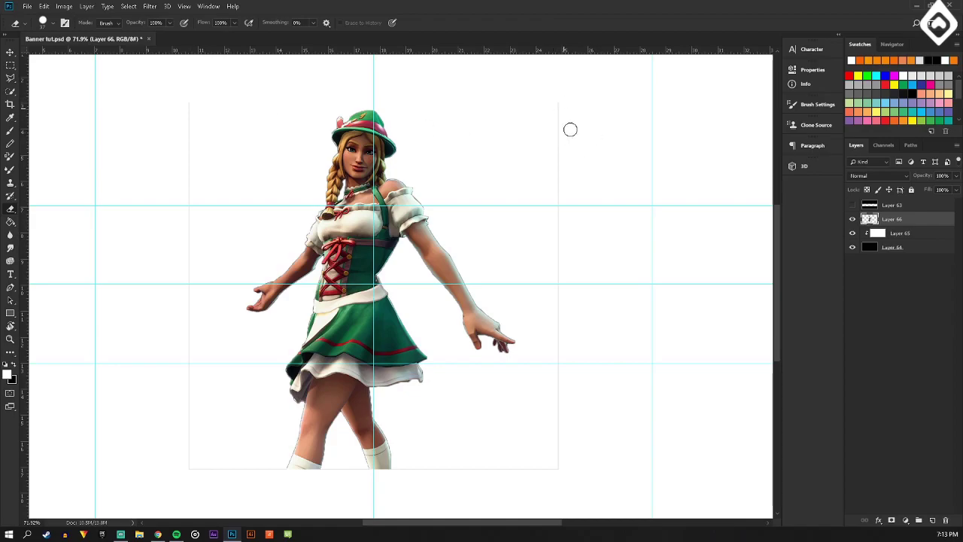
shift+click(560, 472)
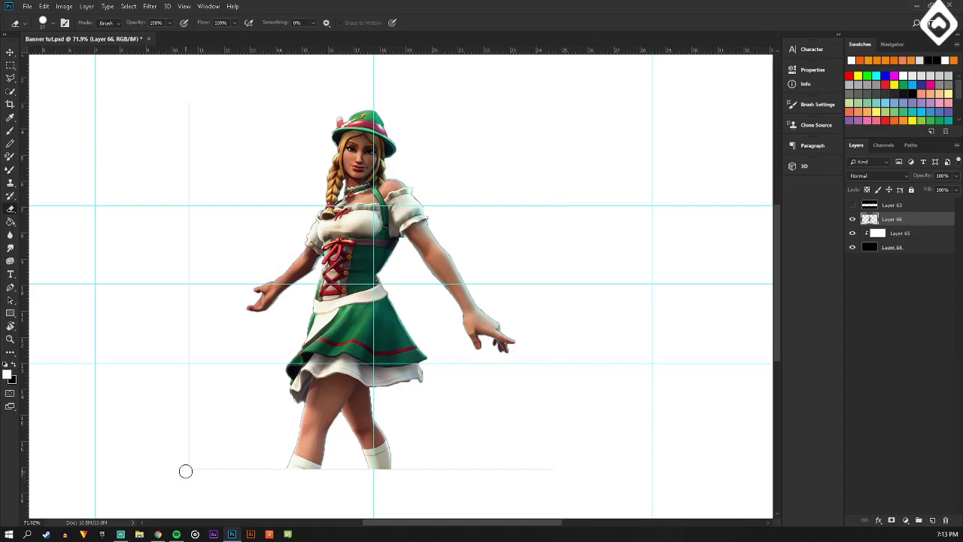
shift+click(186, 473)
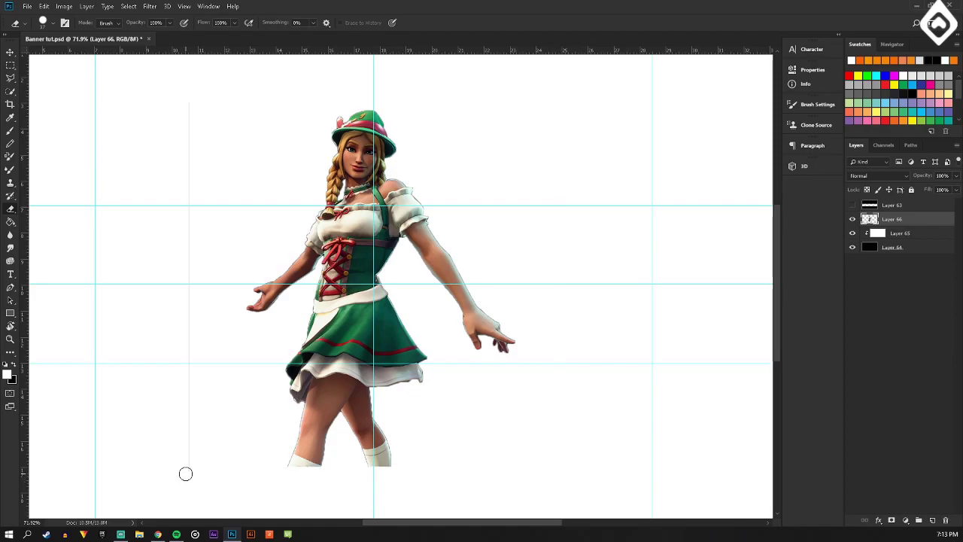
shift+click(189, 102)
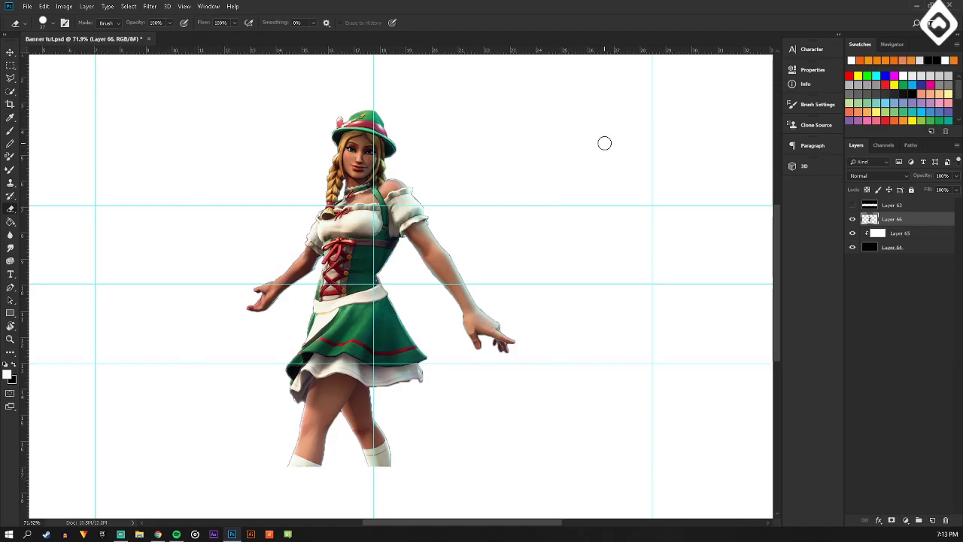
Save the banner document.
scroll(478, 202, down, 4)
scroll(447, 238, up, 2)
click(10, 53)
click(28, 7)
click(45, 109)
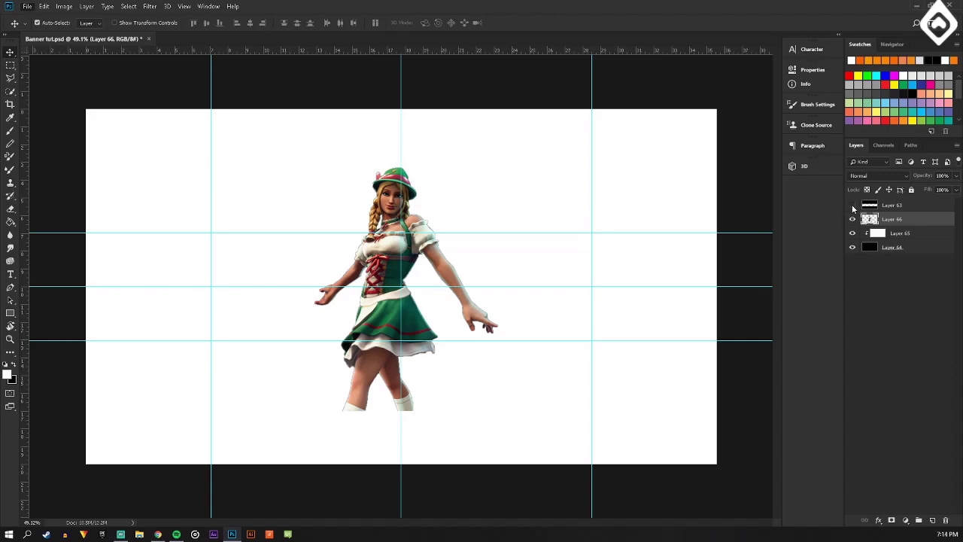
key(ctrl+s)
Make Layer 63 visible to mask the banner above and below its central strip, keeping the character layer shown.
click(853, 219)
click(853, 205)
click(853, 219)
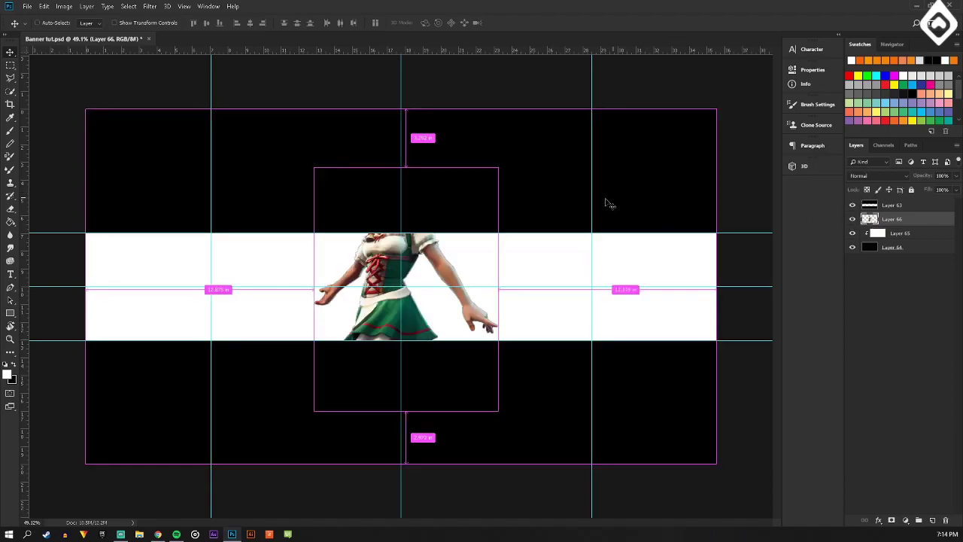
Scale the character down to about 65% with Free Transform and flip it horizontally.
key(ctrl+t)
drag(499, 167, 348, 263)
mouse_move(450, 258)
mouse_down()
mouse_move(447, 248)
mouse_move(462, 280)
mouse_move(457, 264)
mouse_up()
mouse_move(327, 258)
mouse_down()
mouse_move(332, 232)
mouse_move(320, 236)
mouse_move(342, 259)
mouse_move(369, 253)
mouse_move(360, 271)
mouse_move(552, 274)
mouse_move(546, 265)
mouse_move(331, 265)
mouse_up()
right_click(329, 264)
click(358, 387)
Place the character in the white strip between the centre and right vertical guides, tilted about 10 degrees counter-clockwise, and apply the transform.
drag(352, 296, 509, 315)
drag(573, 308, 572, 305)
drag(501, 318, 509, 305)
drag(583, 324, 576, 317)
mouse_move(512, 263)
mouse_down()
mouse_move(517, 235)
mouse_move(517, 253)
mouse_move(533, 221)
mouse_move(519, 260)
mouse_up()
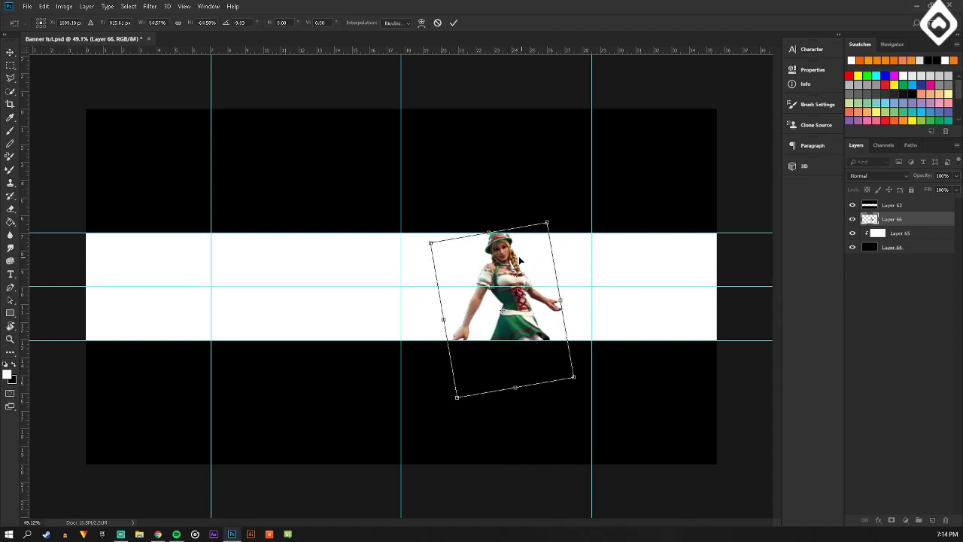
click(15, 53)
click(440, 200)
Add an Inner Glow effect to the character layer (Layer 66) with its blend mode set to Normal.
scroll(391, 278, up, 1)
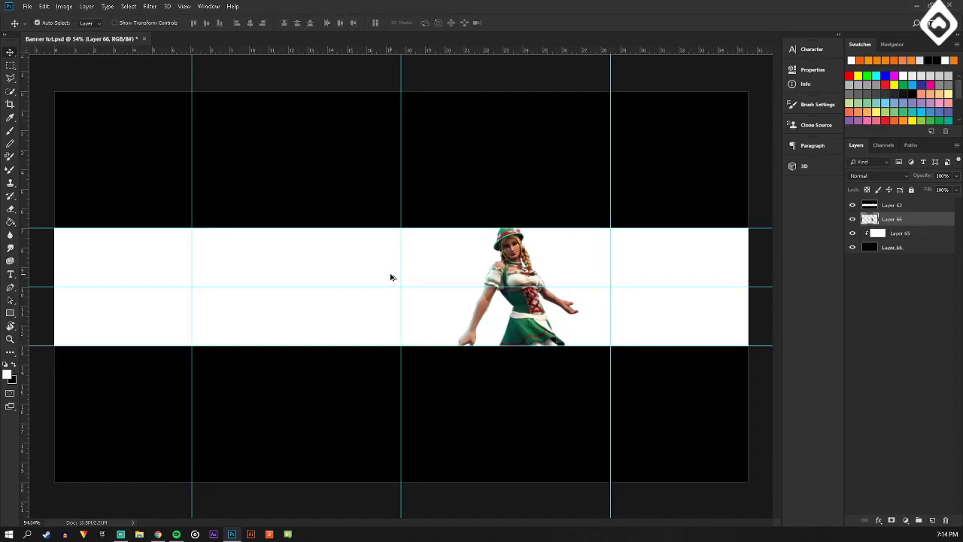
key(ctrl)
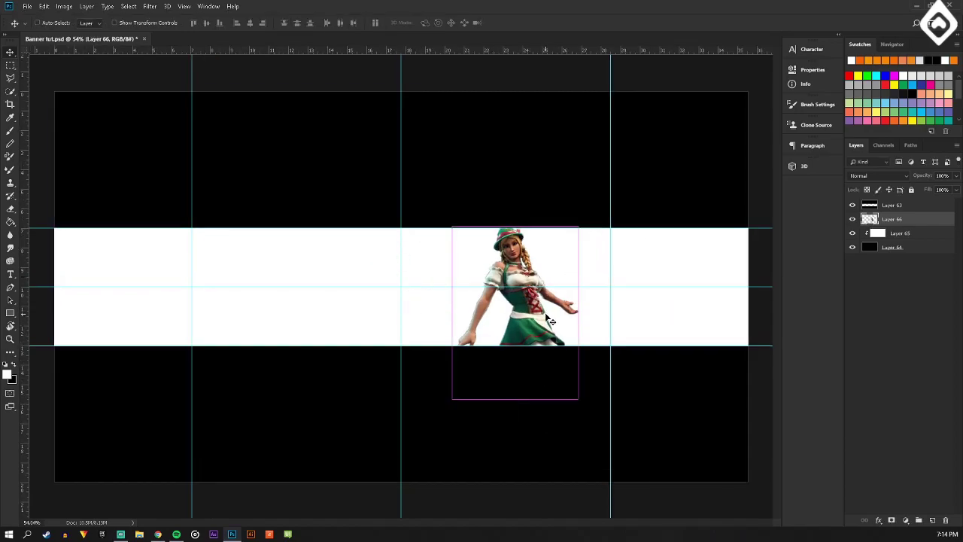
click(906, 236)
scroll(559, 267, up, 12)
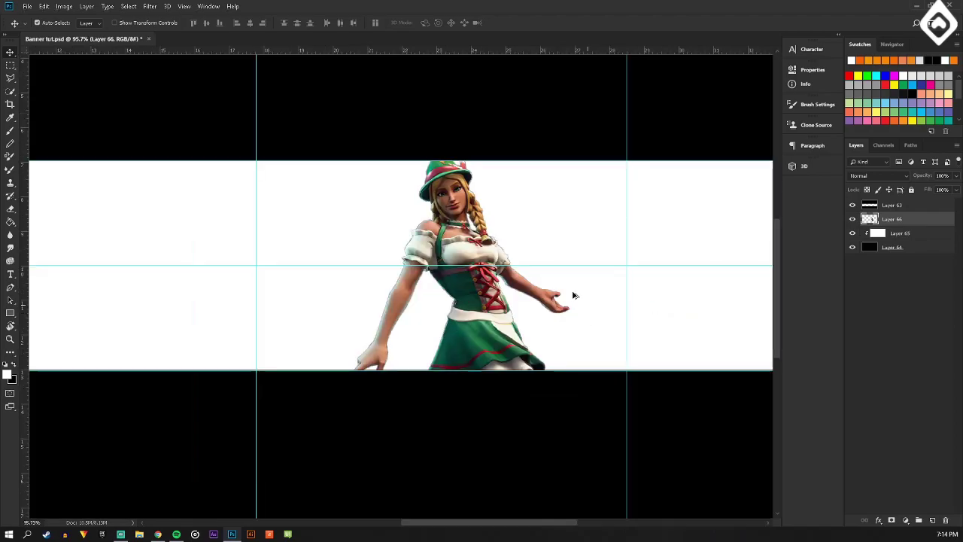
double_click(946, 217)
click(569, 214)
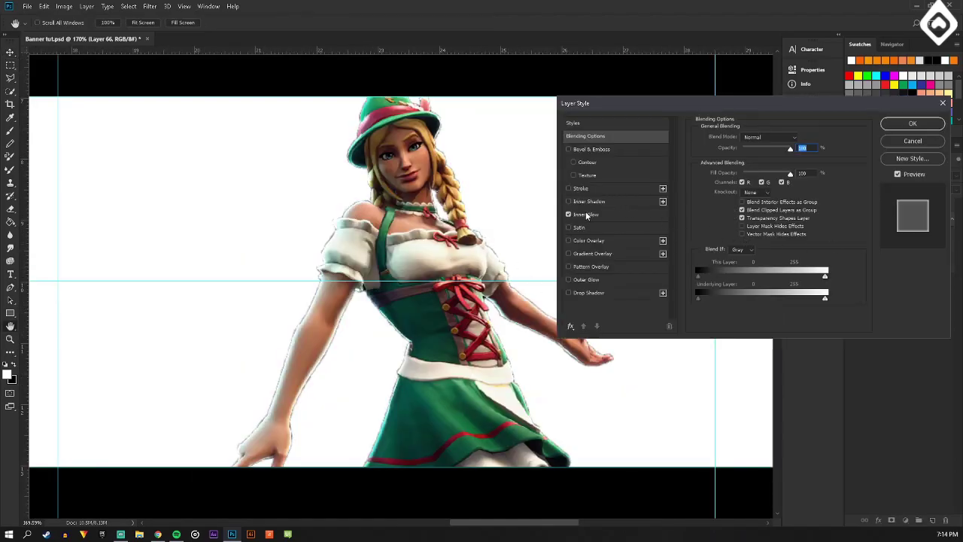
click(757, 140)
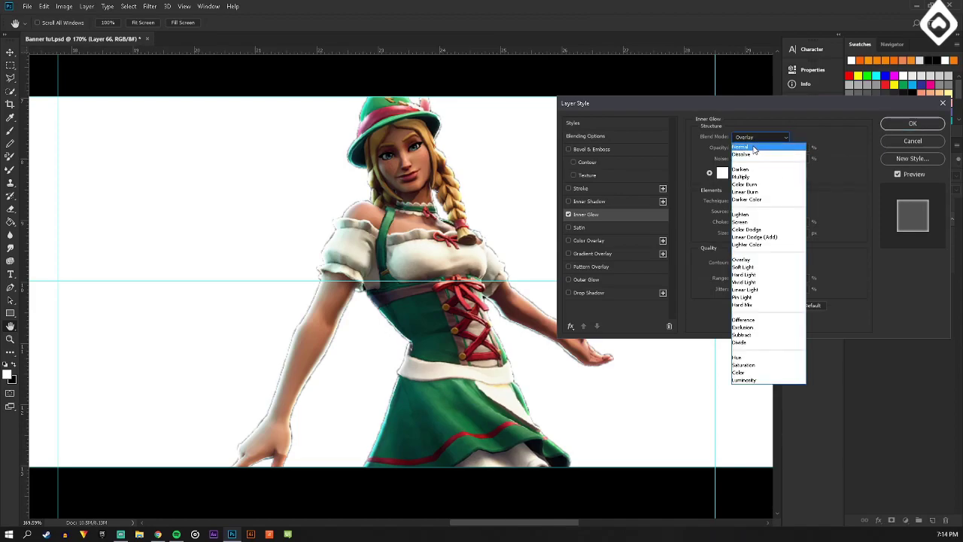
click(755, 148)
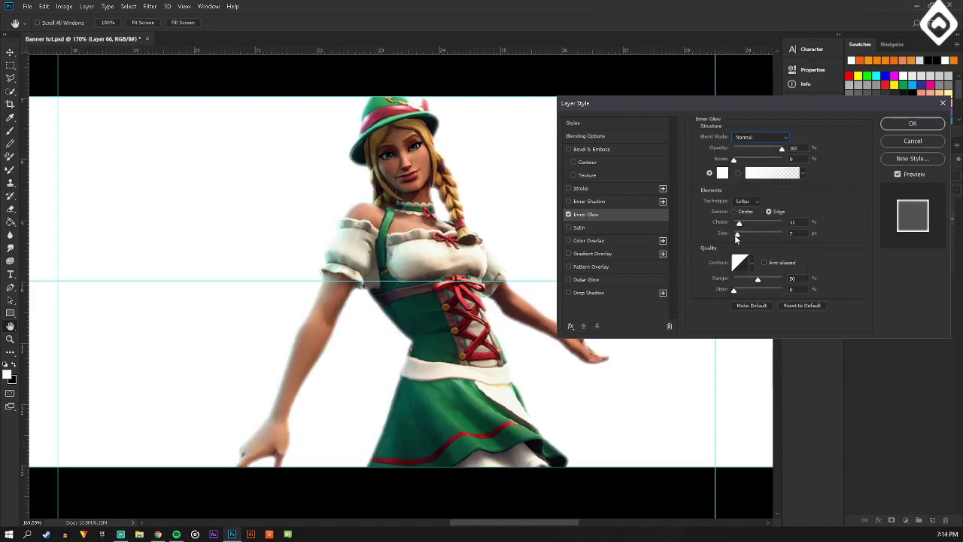
Set the character's Inner Glow size to 4 px and opacity to about 70%, and apply the layer style.
drag(735, 235, 743, 234)
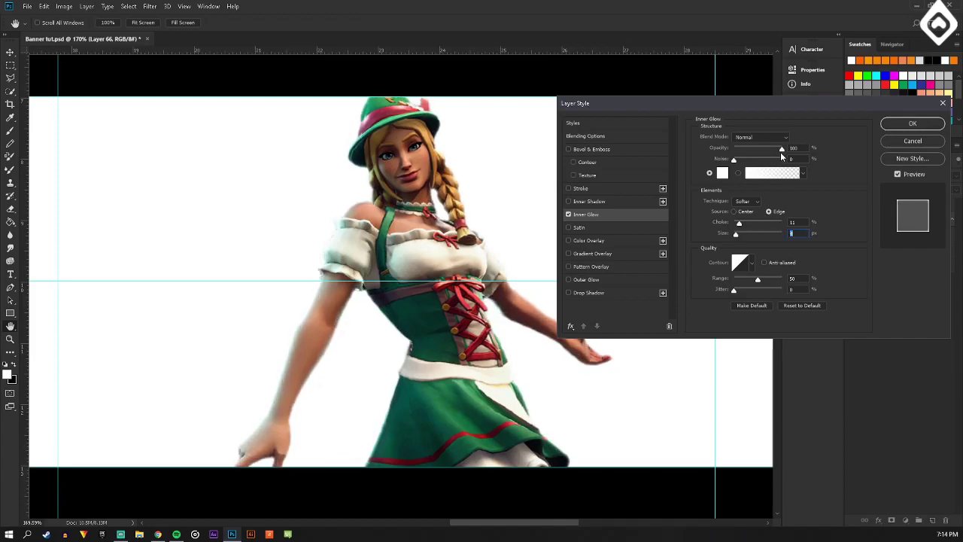
drag(783, 152, 768, 153)
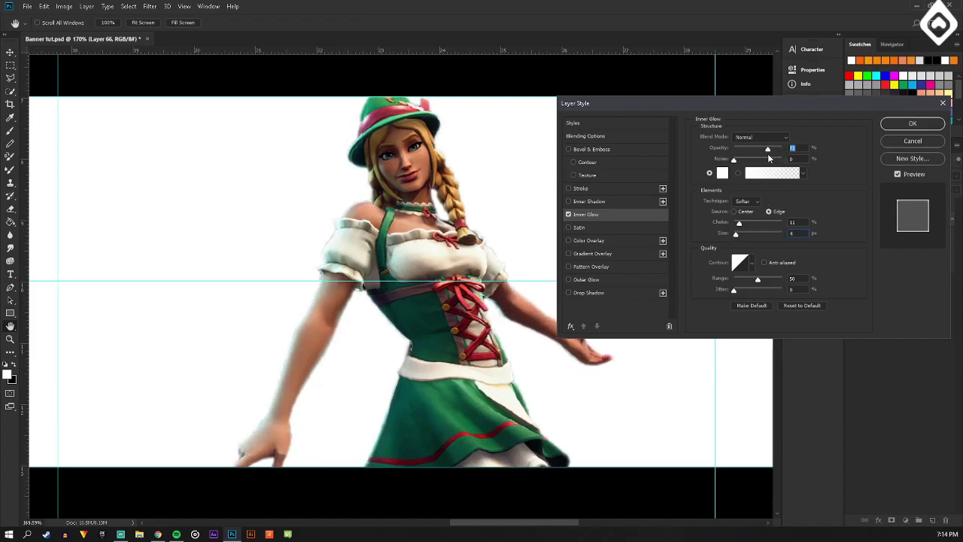
click(913, 124)
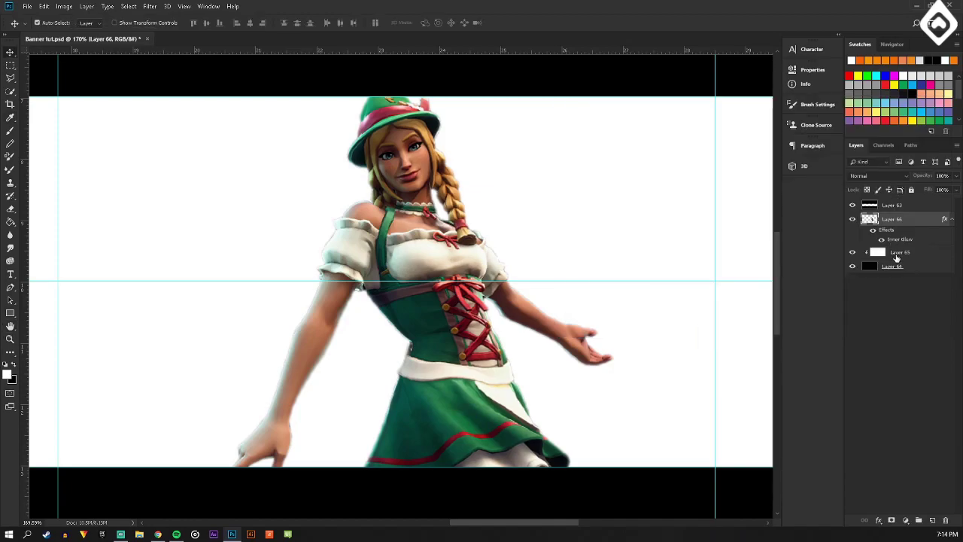
Switch to the Chrome browser with the featured.png character image open.
scroll(335, 165, down, 6)
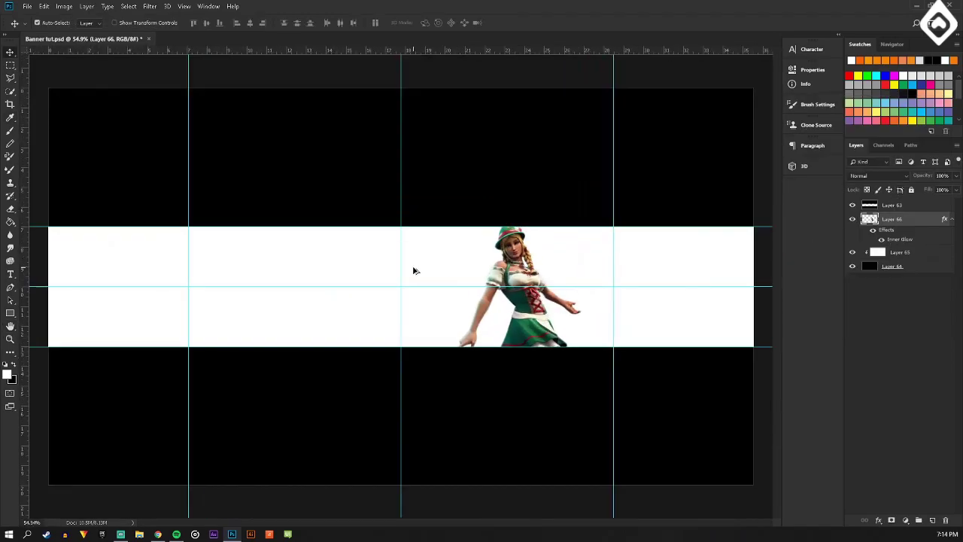
click(28, 7)
click(60, 87)
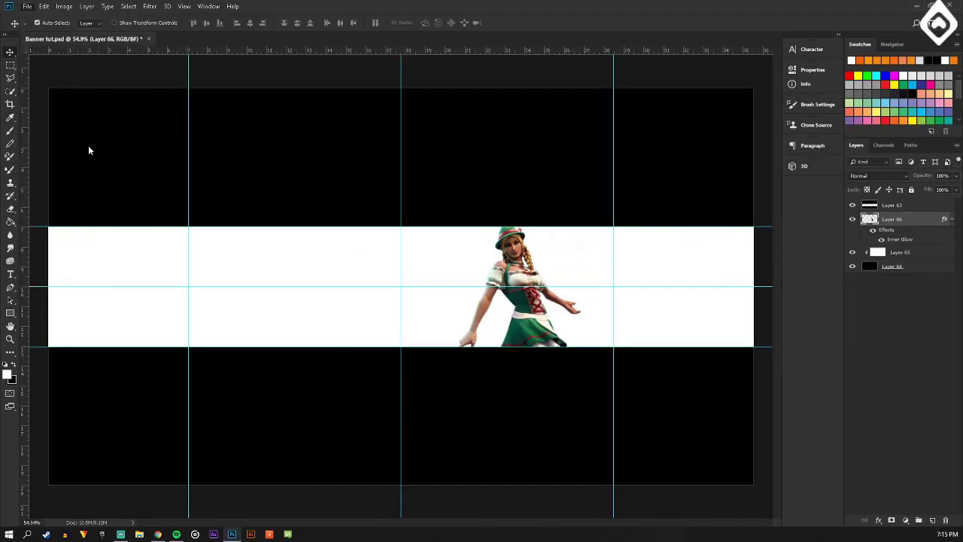
click(158, 534)
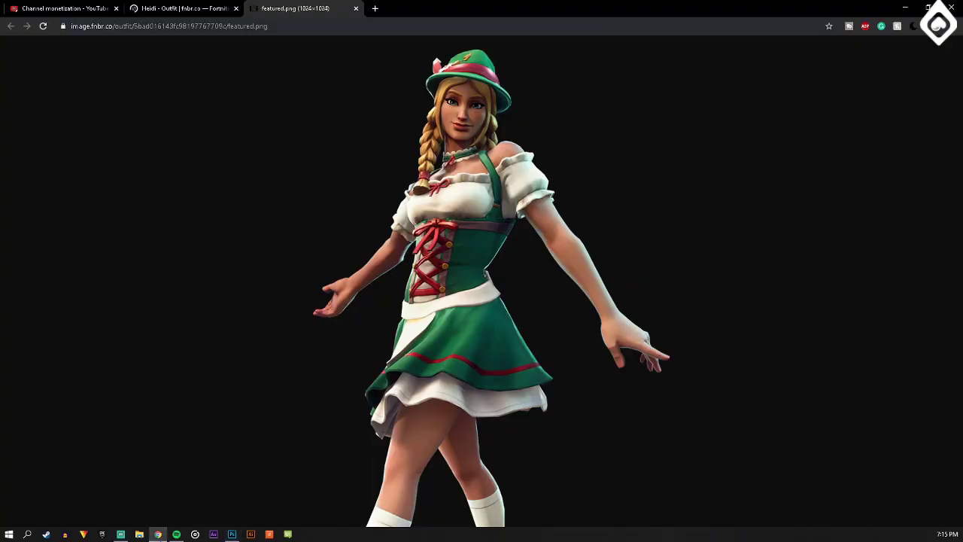
Search Google Images for "fortnite field" in a new tab and preview the Fatal Fields farm pictures as possible backgrounds.
click(375, 9)
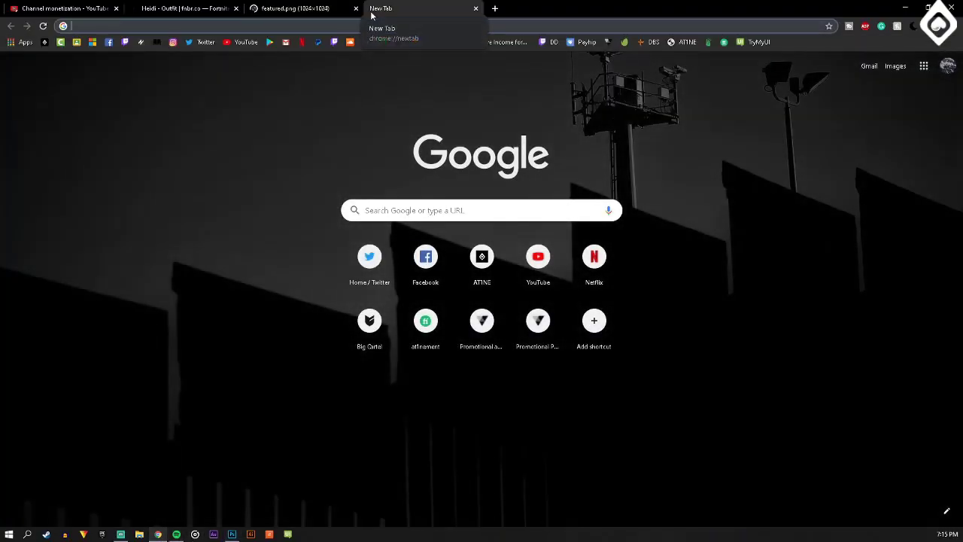
text(fortnite field)
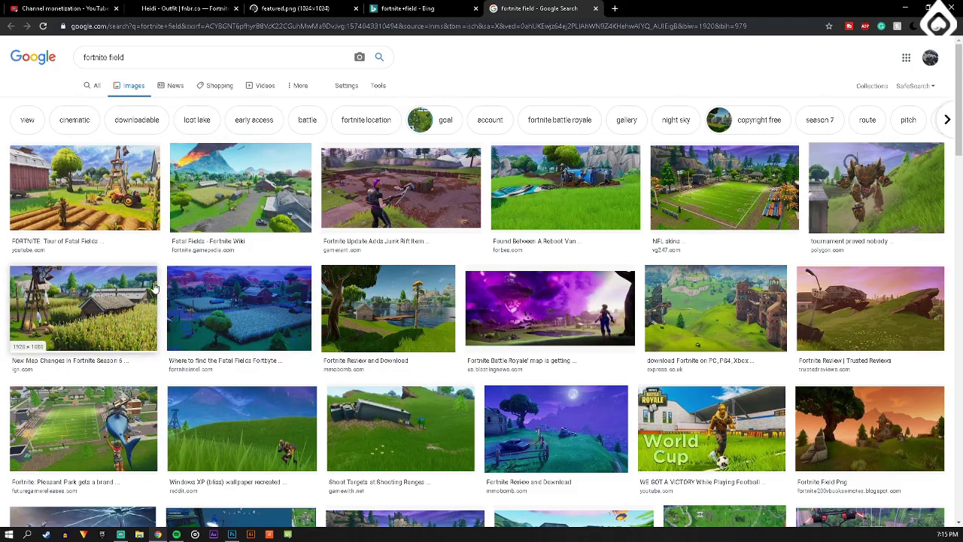
click(128, 170)
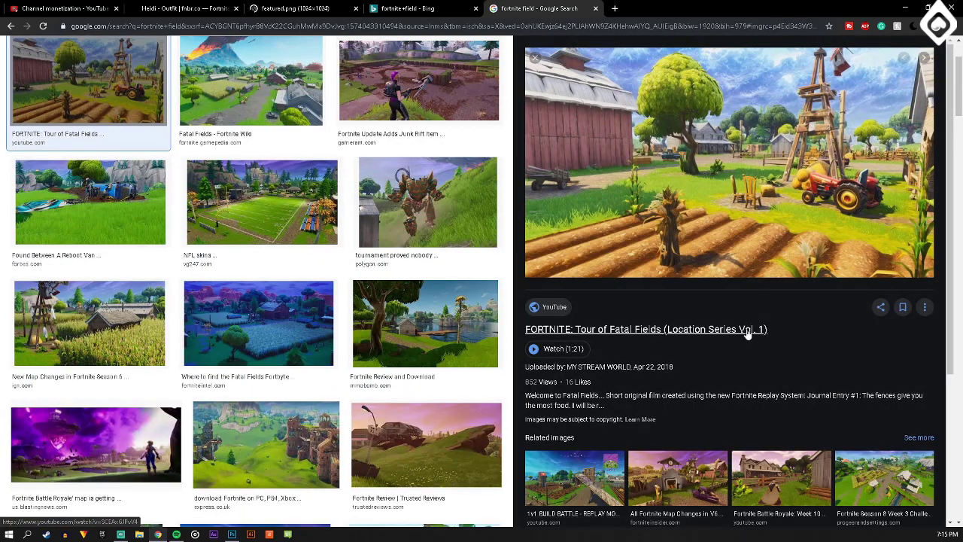
click(699, 483)
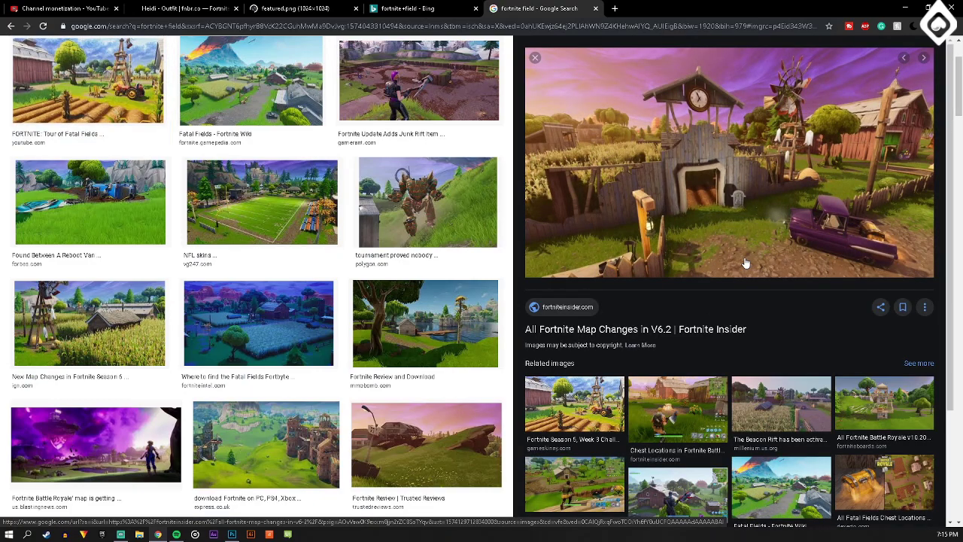
click(784, 407)
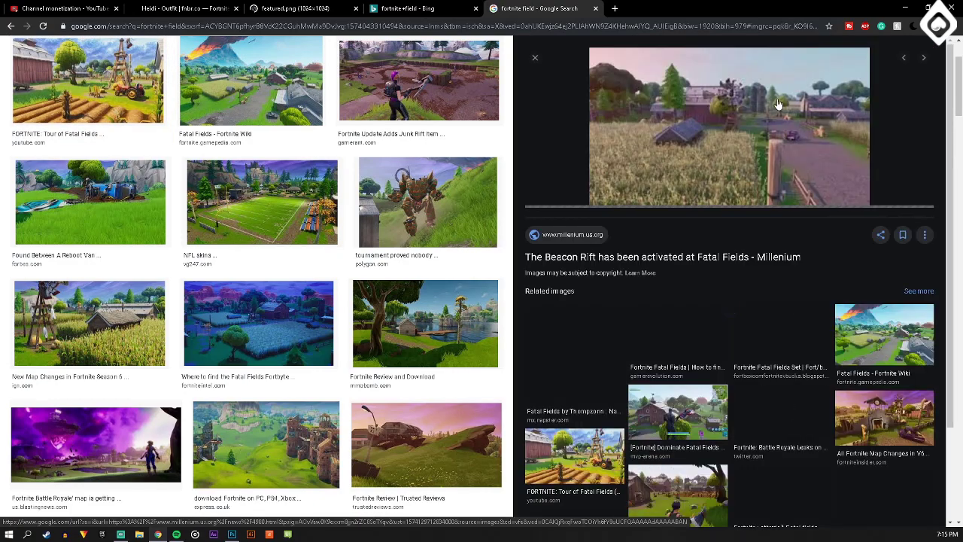
click(88, 82)
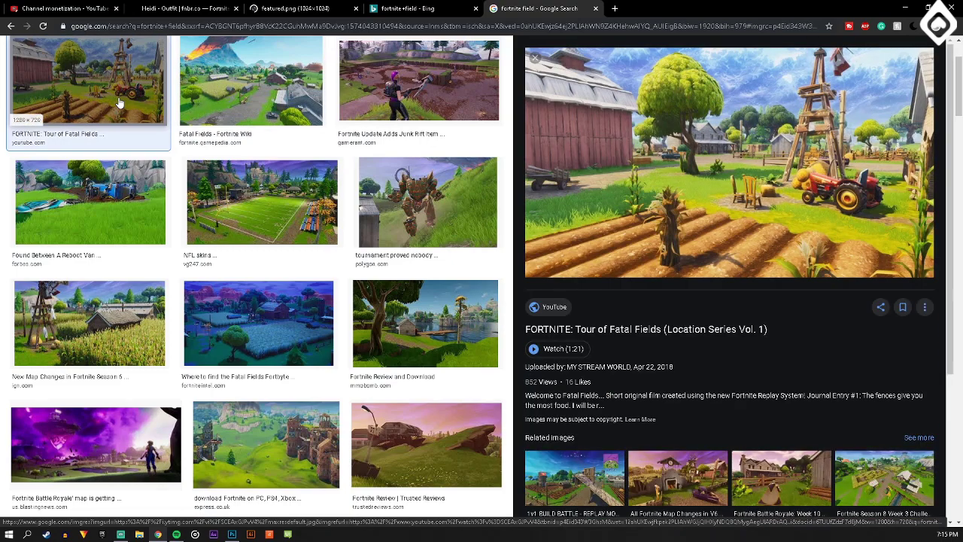
right_click(718, 171)
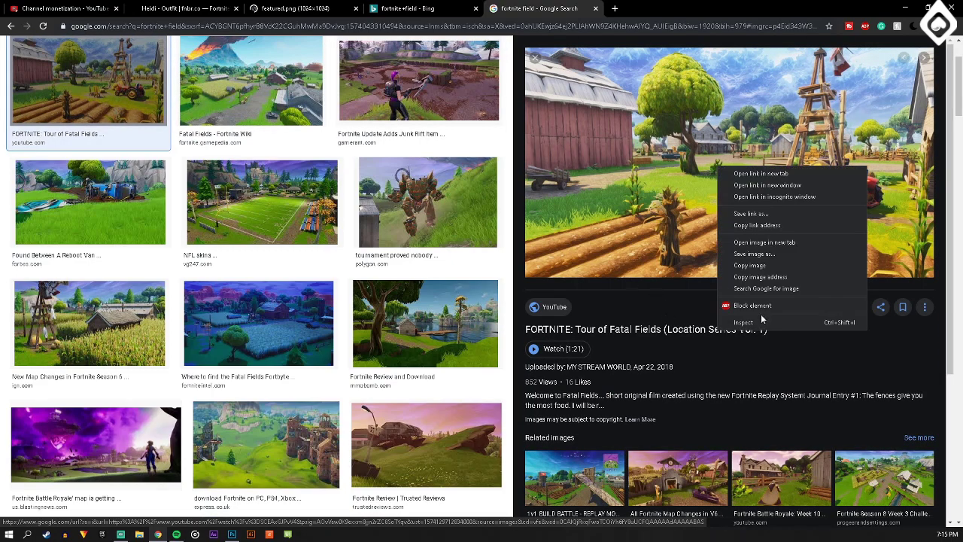
Open the MMOBomb lakeside result, preview the related l2pbomb.com picture with the wooden hut and dock, and copy that image.
click(353, 317)
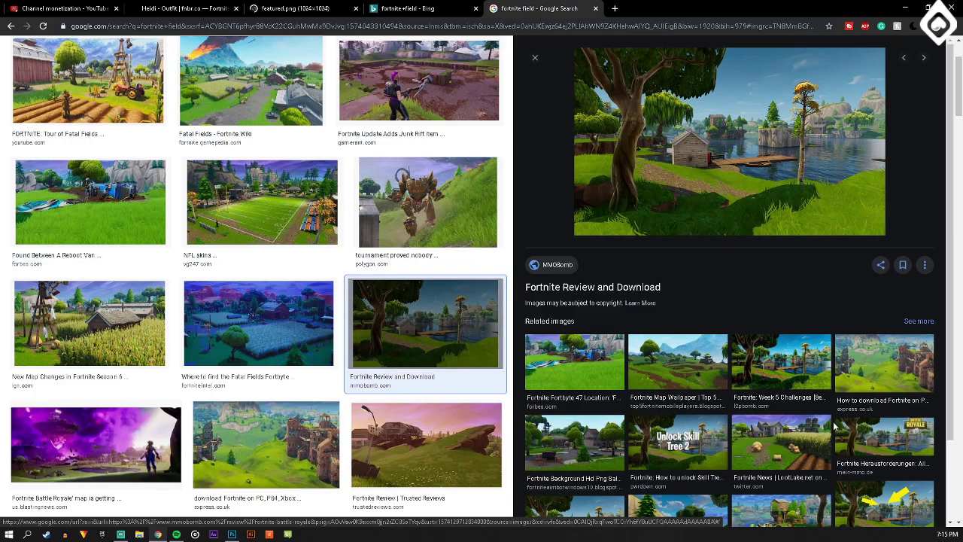
click(792, 366)
right_click(763, 169)
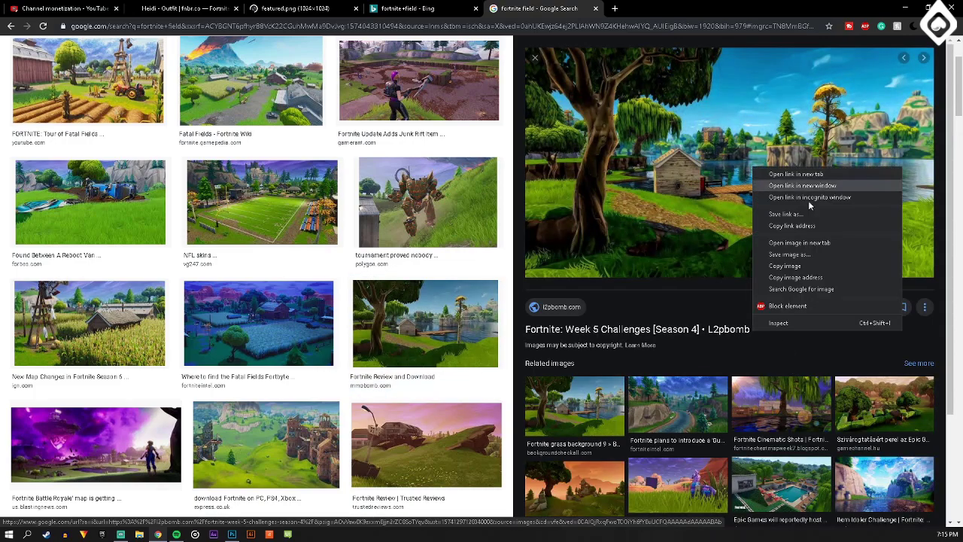
click(800, 267)
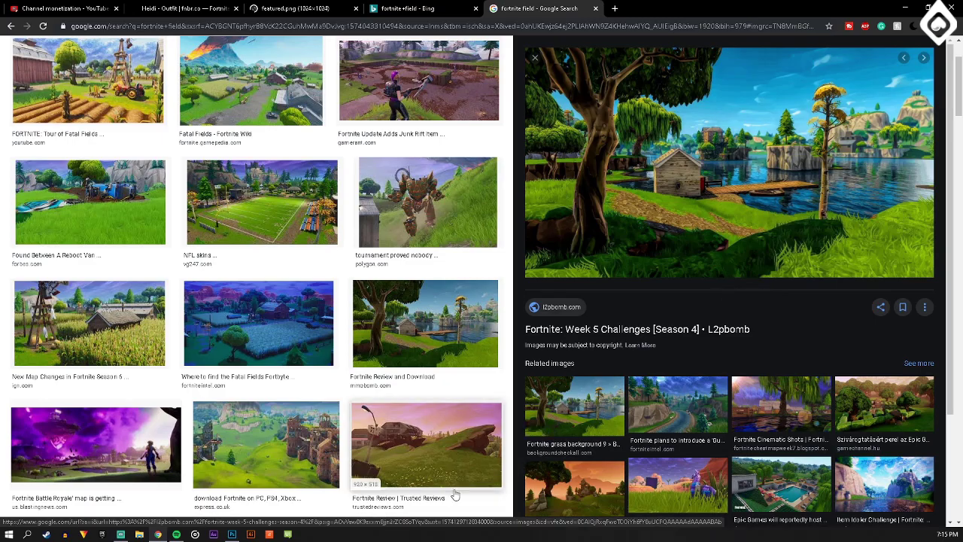
Switch back to Photoshop and paste the lake image on a new layer directly above the white Layer 65.
click(232, 534)
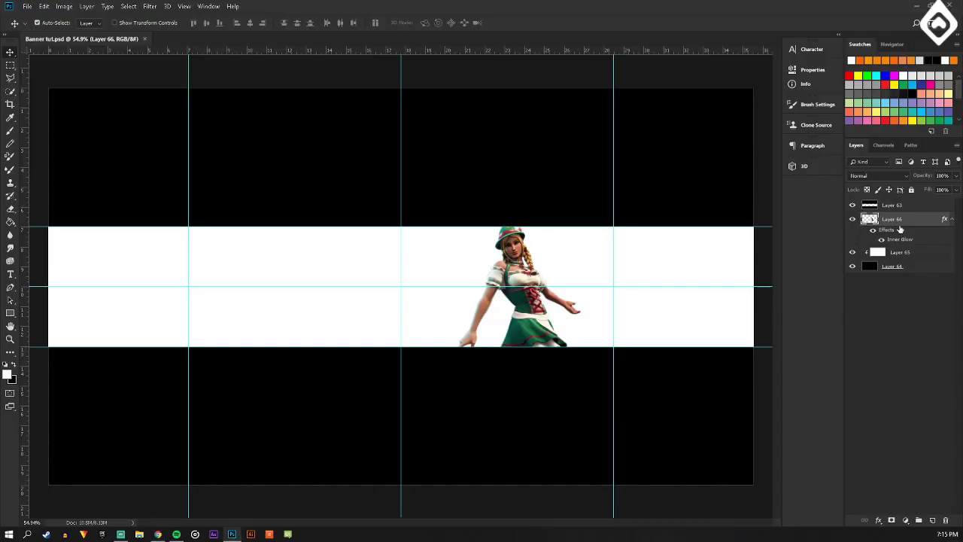
click(901, 253)
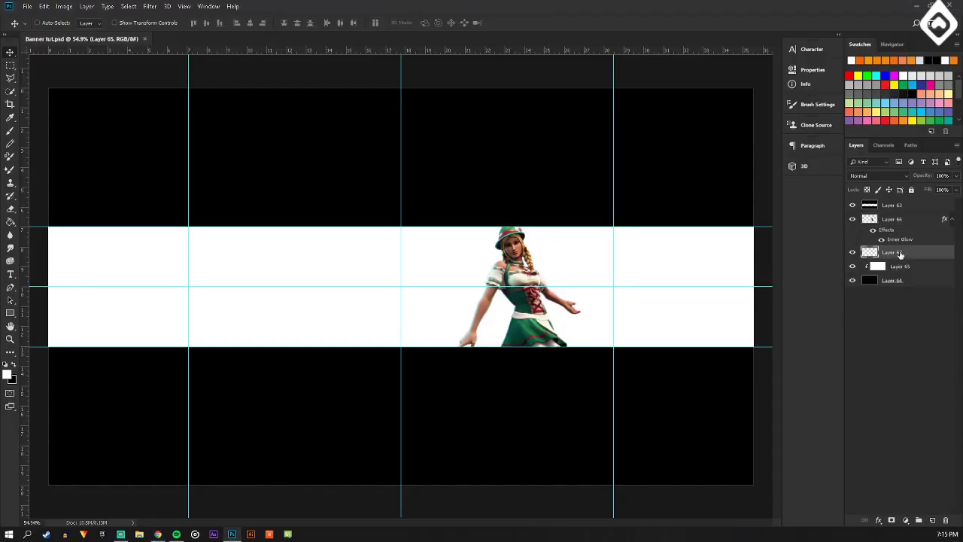
key(ctrl+v)
Enlarge the lake image with Free Transform, align it to the strip's left edge, ending just short of the right guide, and apply.
key(ctrl+t)
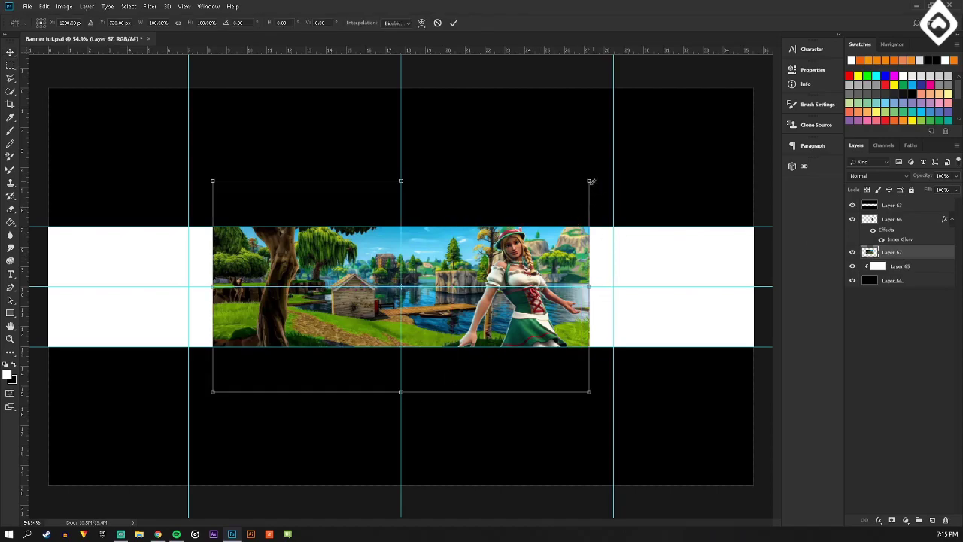
drag(593, 181, 833, 50)
drag(702, 169, 538, 236)
drag(666, 112, 601, 149)
mouse_move(486, 268)
mouse_down()
mouse_move(489, 250)
mouse_move(476, 250)
mouse_move(485, 254)
mouse_up()
right_click(481, 260)
click(494, 267)
right_click(486, 263)
click(448, 263)
click(10, 51)
click(441, 198)
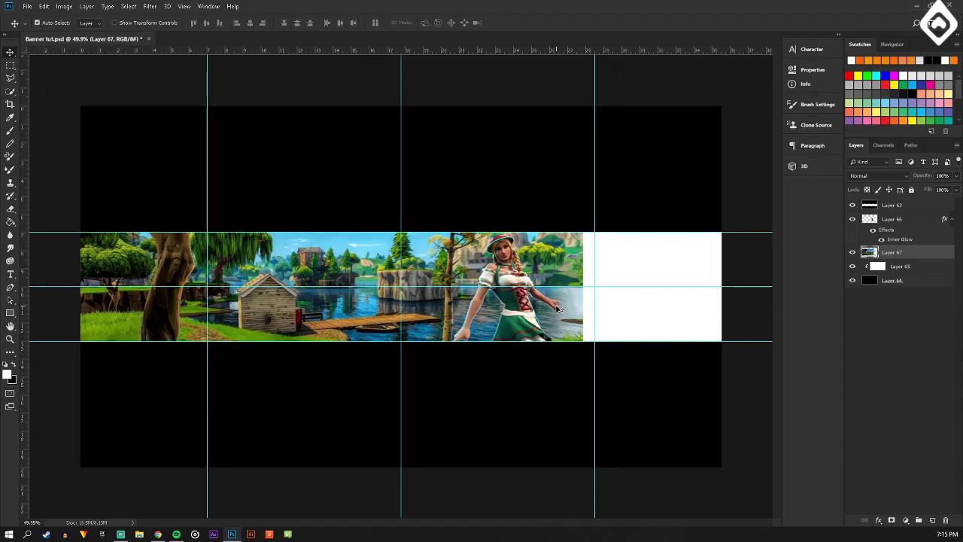
Add a layer above the lake image and lasso a polygonal area with a slanted left edge, covering the strip's right part behind the character.
click(932, 521)
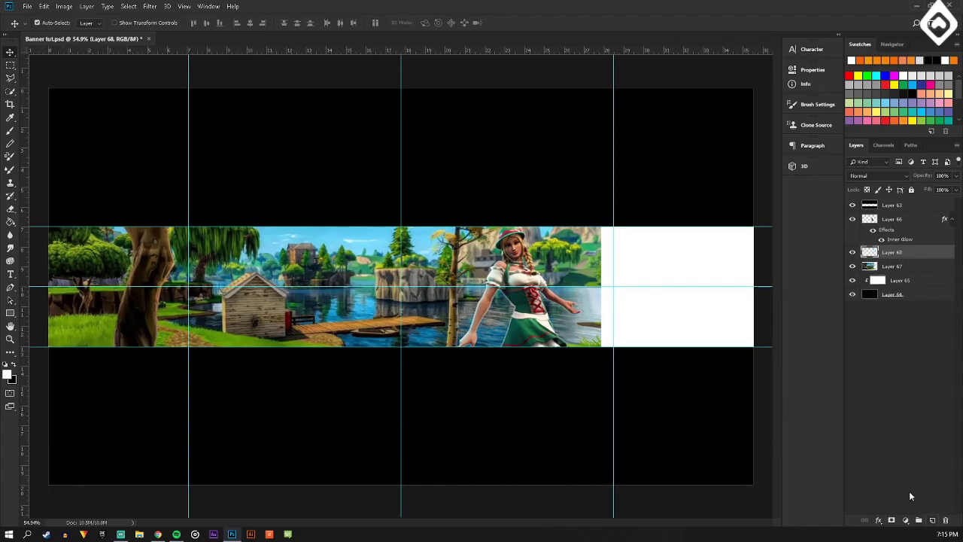
click(10, 78)
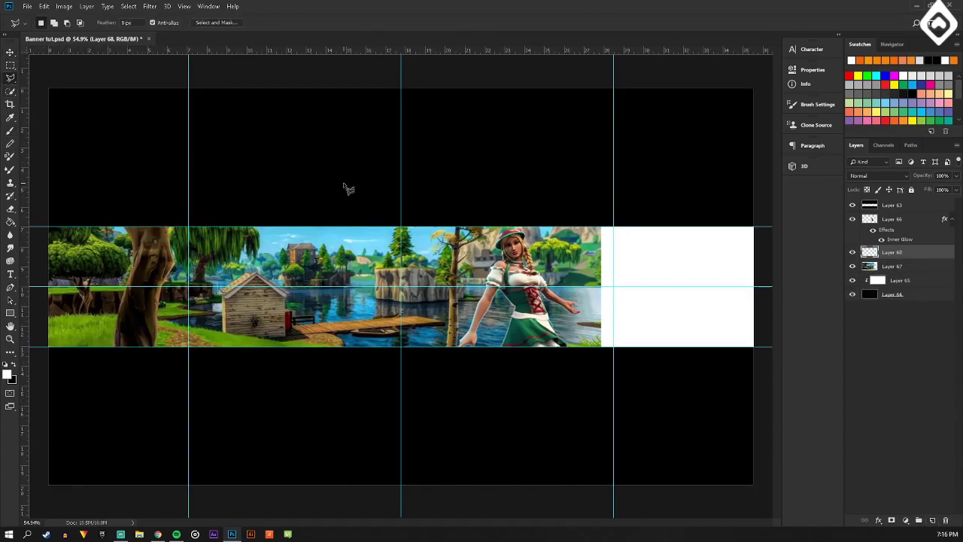
click(622, 209)
click(334, 369)
click(766, 365)
click(764, 206)
double_click(624, 214)
Fill the slanted selection with green sampled from the character's skirt using the Paint Bucket in Normal mode, and deselect.
key(g)
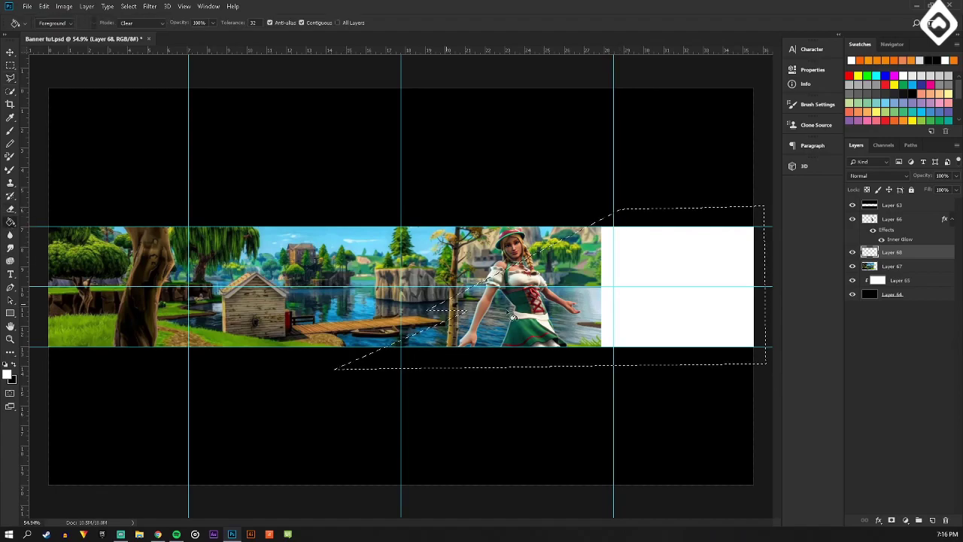
alt+click(544, 320)
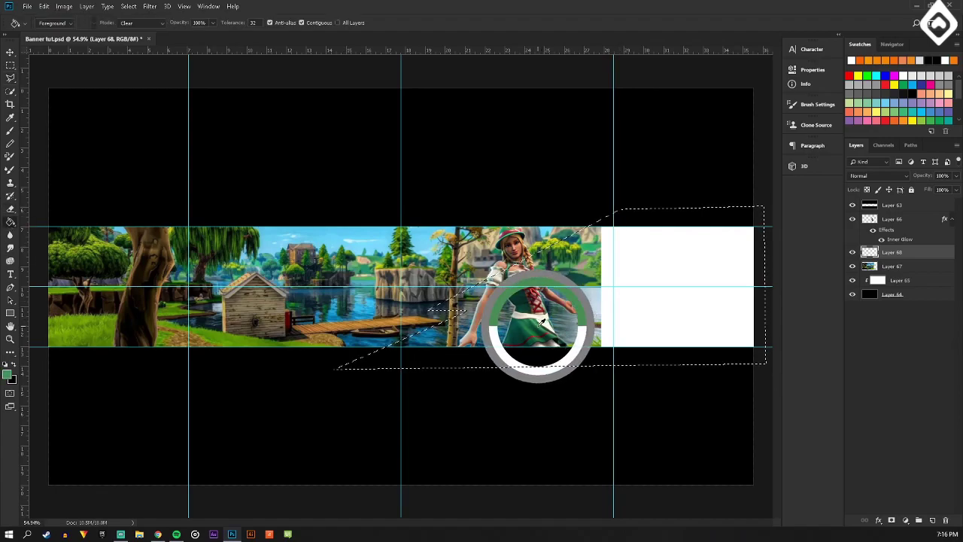
click(143, 23)
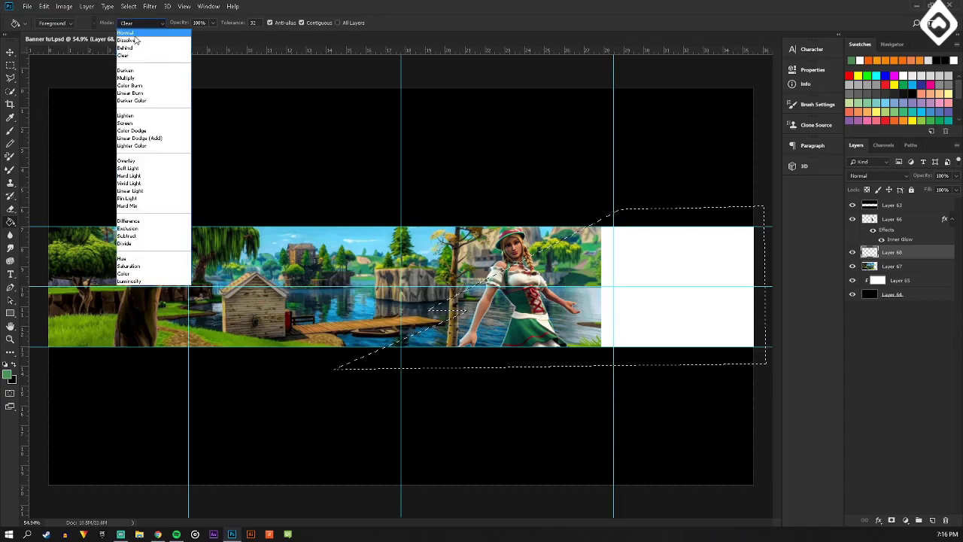
click(132, 34)
click(539, 258)
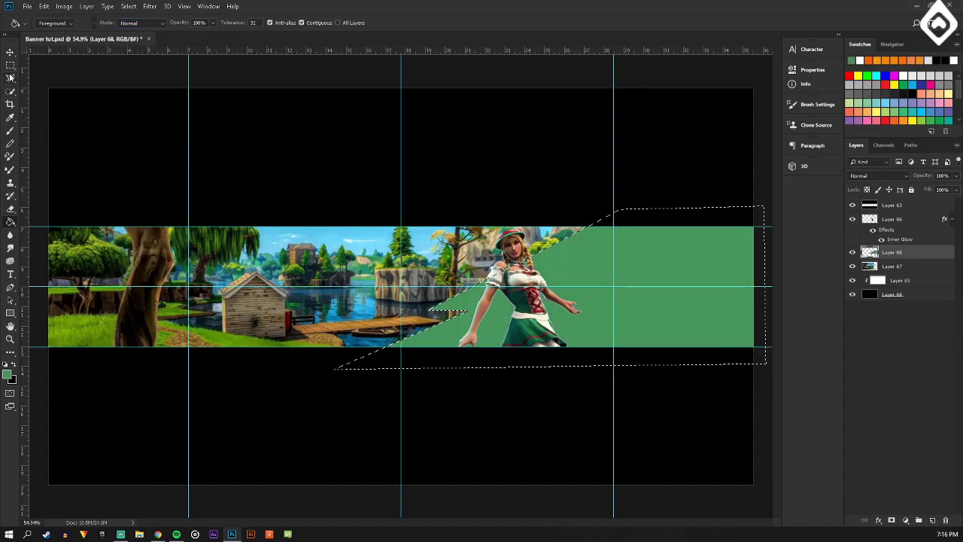
key(l)
key(ctrl+d)
Remove the guides from the canvas view and save the banner document.
scroll(566, 277, up, 2)
click(11, 53)
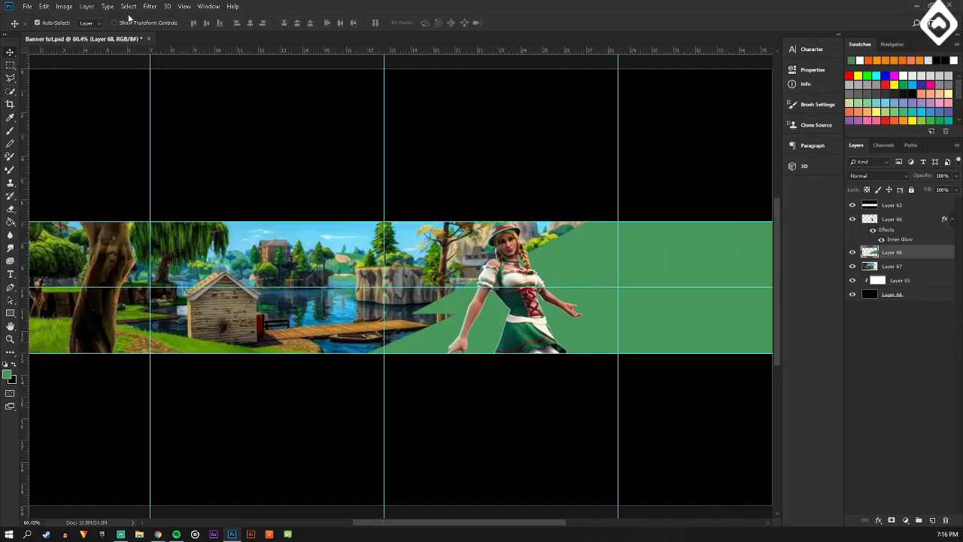
click(183, 7)
click(194, 169)
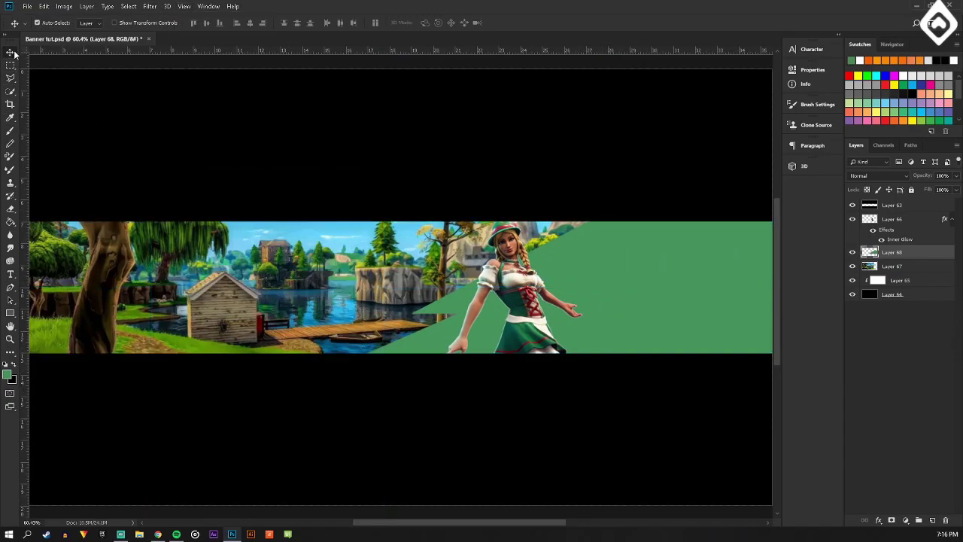
click(27, 6)
click(58, 106)
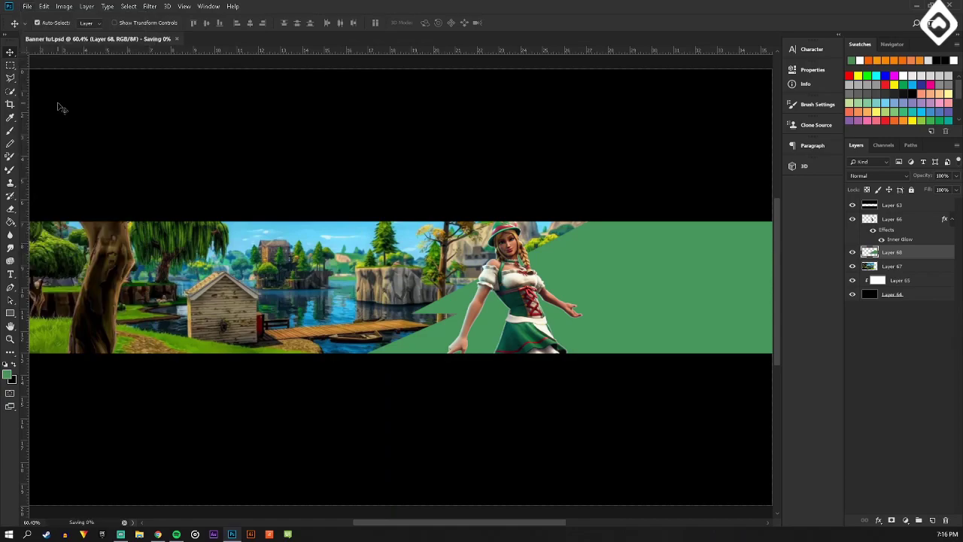
Create a new layer above the green shape and clip it to that shape.
scroll(452, 272, down, 5)
scroll(508, 292, up, 4)
scroll(510, 296, up, 1)
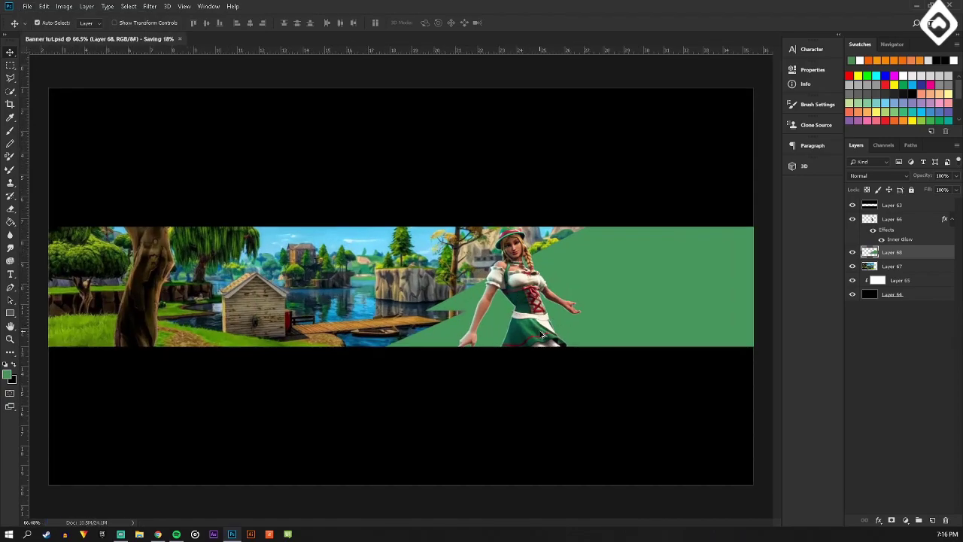
scroll(594, 328, up, 2)
scroll(510, 249, up, 1)
click(932, 520)
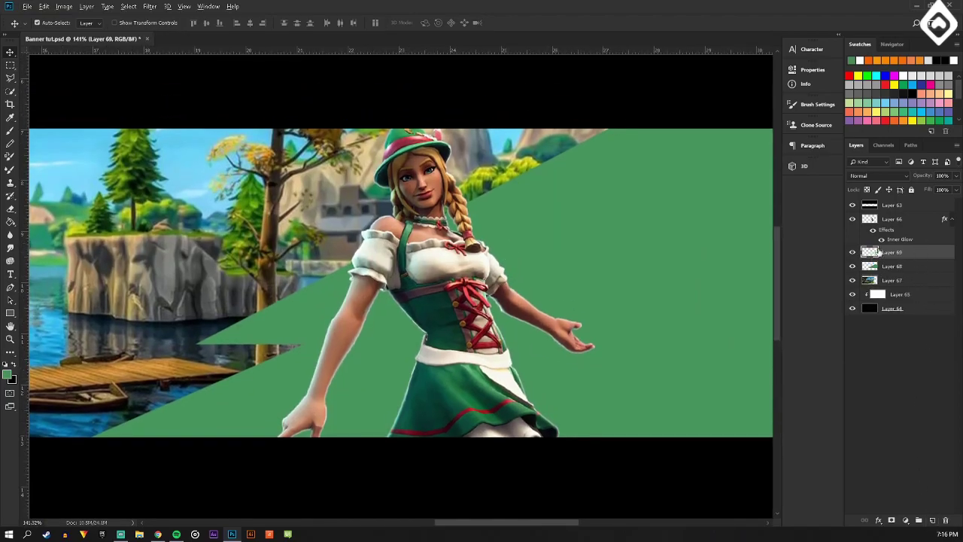
alt+click(901, 256)
Paint a white glow behind the character with a large Soft Round brush on the clipped layer, and set its blend mode to Overlay.
click(10, 130)
click(6, 365)
scroll(501, 341, down, 3)
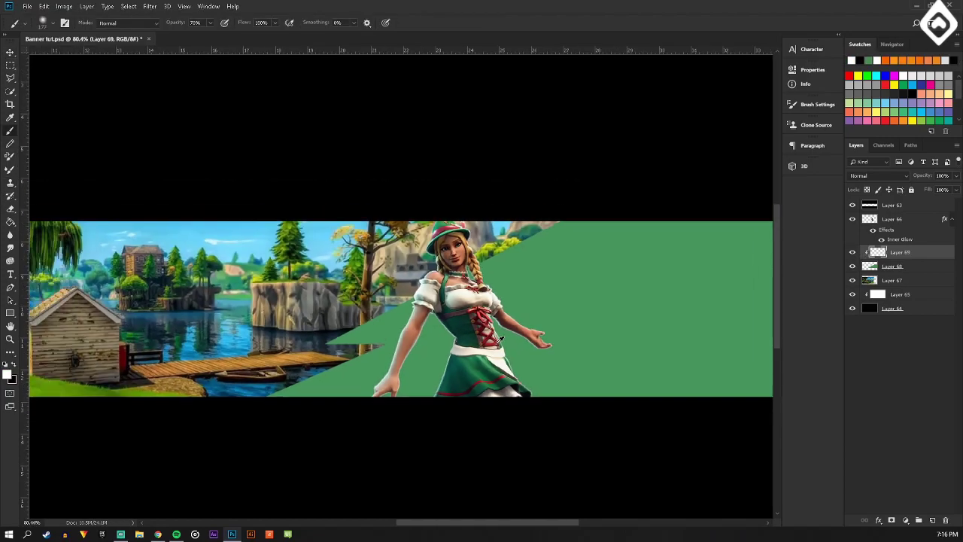
click(48, 27)
click(112, 55)
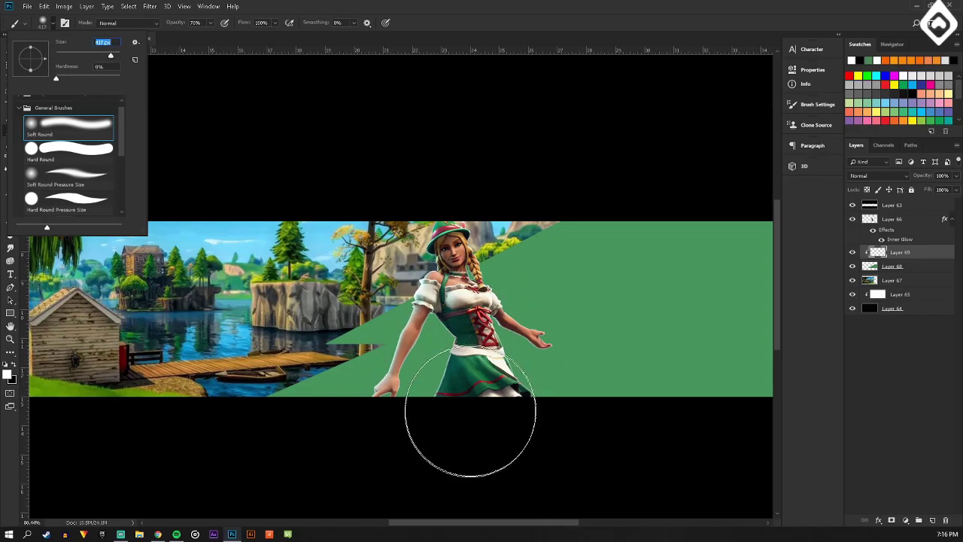
mouse_move(472, 413)
mouse_down()
mouse_move(494, 404)
mouse_move(472, 346)
mouse_move(423, 429)
mouse_move(576, 437)
mouse_move(429, 265)
mouse_move(476, 245)
mouse_move(372, 249)
mouse_move(505, 354)
mouse_move(436, 419)
mouse_move(472, 342)
mouse_up()
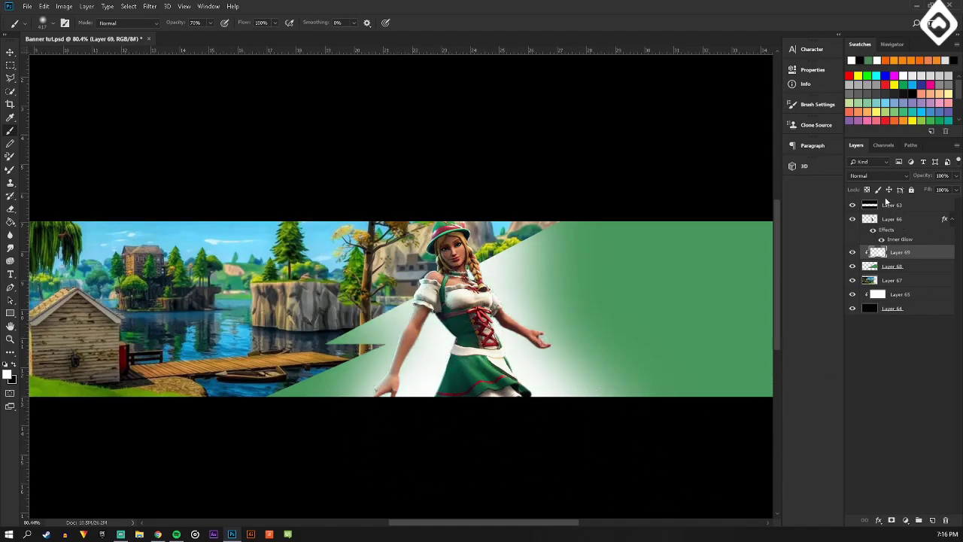
click(879, 175)
click(872, 300)
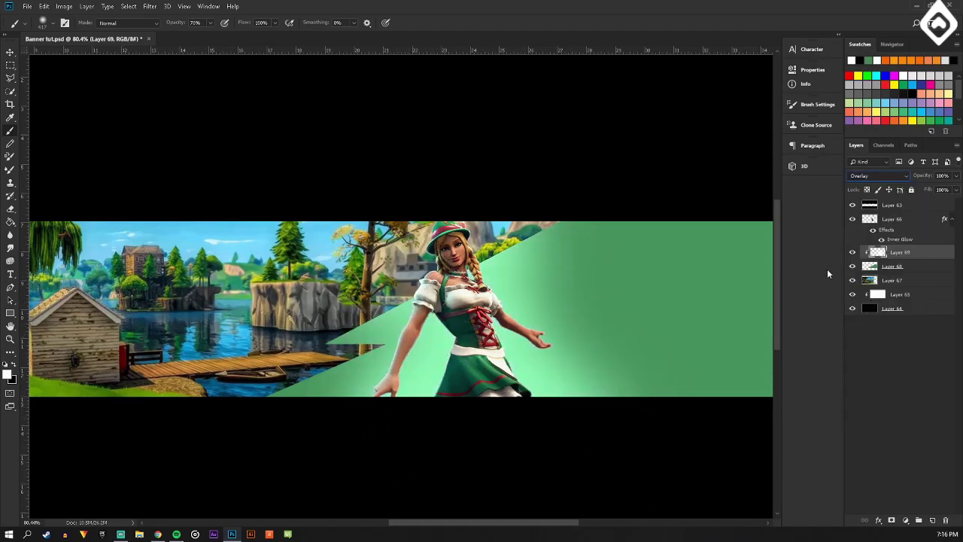
Add an Outer Glow to the character layer in a light mint green based on the background colour, and slightly increase its size.
click(918, 219)
double_click(918, 219)
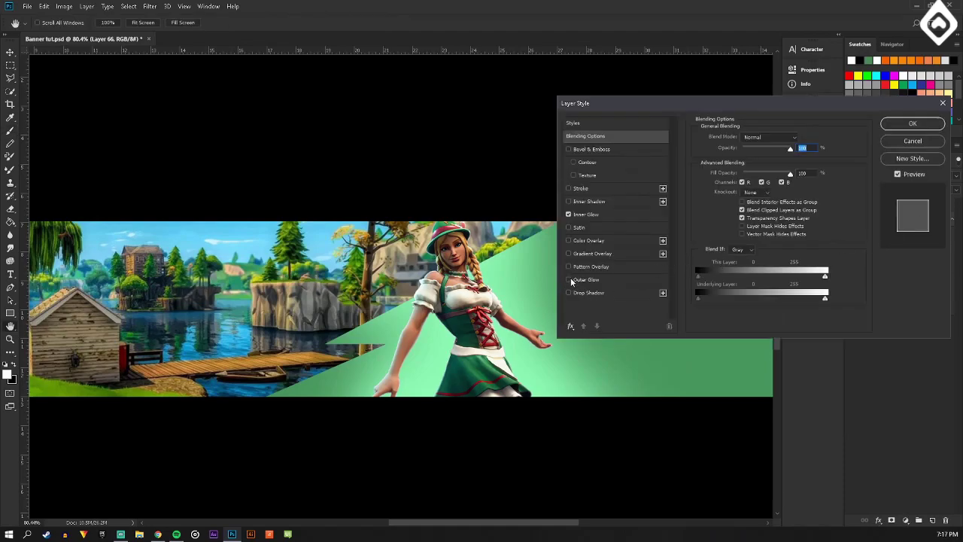
click(571, 279)
click(727, 178)
drag(648, 150, 508, 74)
click(495, 274)
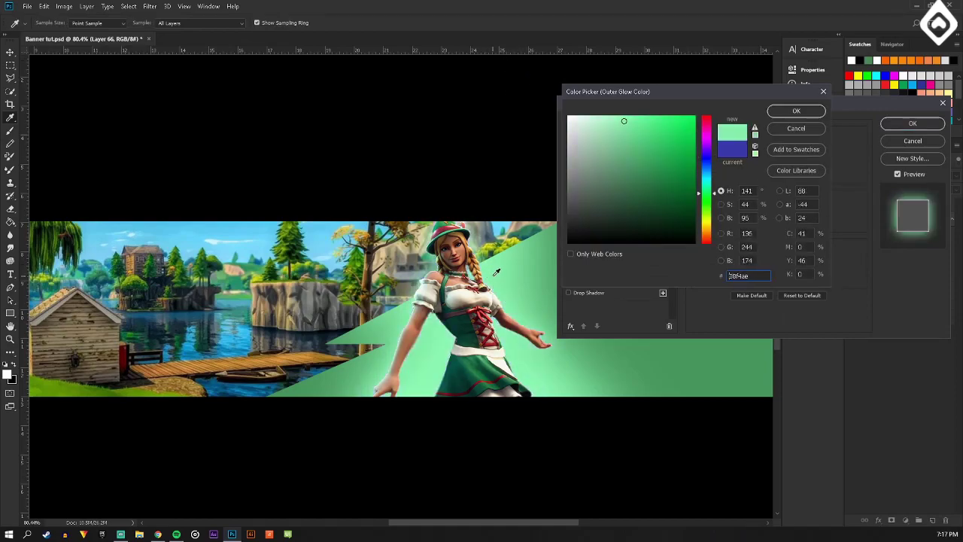
click(610, 115)
click(783, 112)
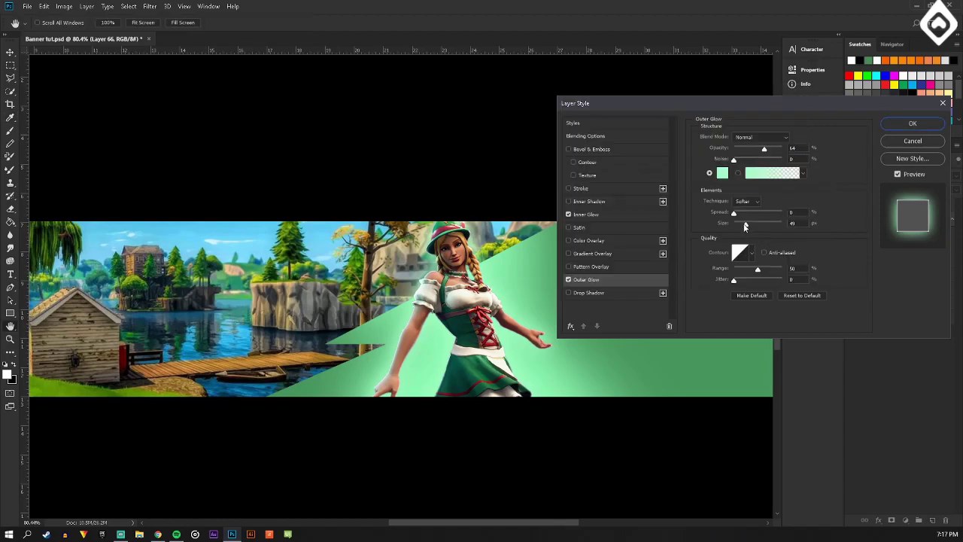
mouse_move(745, 226)
mouse_down()
mouse_move(756, 221)
mouse_move(748, 225)
mouse_up()
Set the character's Inner Glow colour to light mint green c5ffda, raise its opacity, and apply the layer style.
click(584, 215)
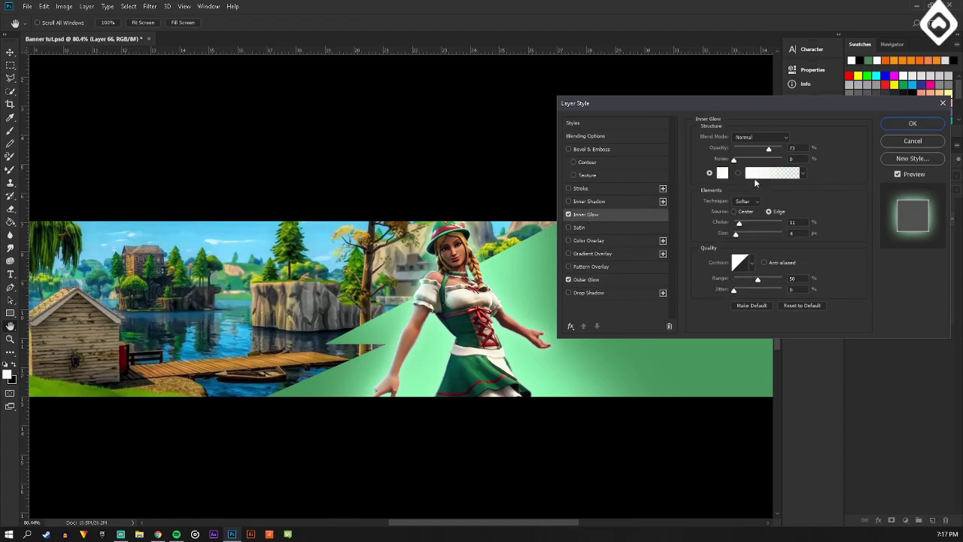
click(721, 173)
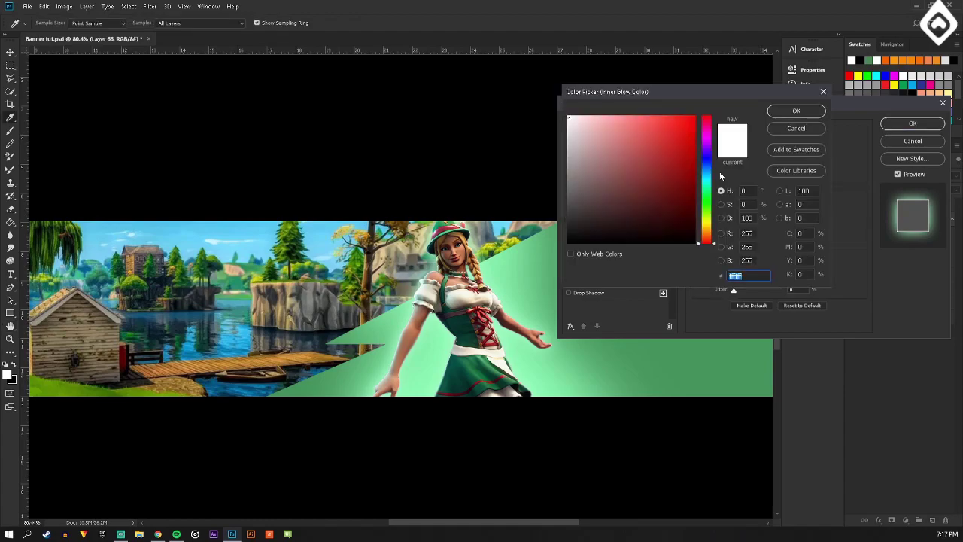
click(503, 332)
drag(601, 118, 598, 97)
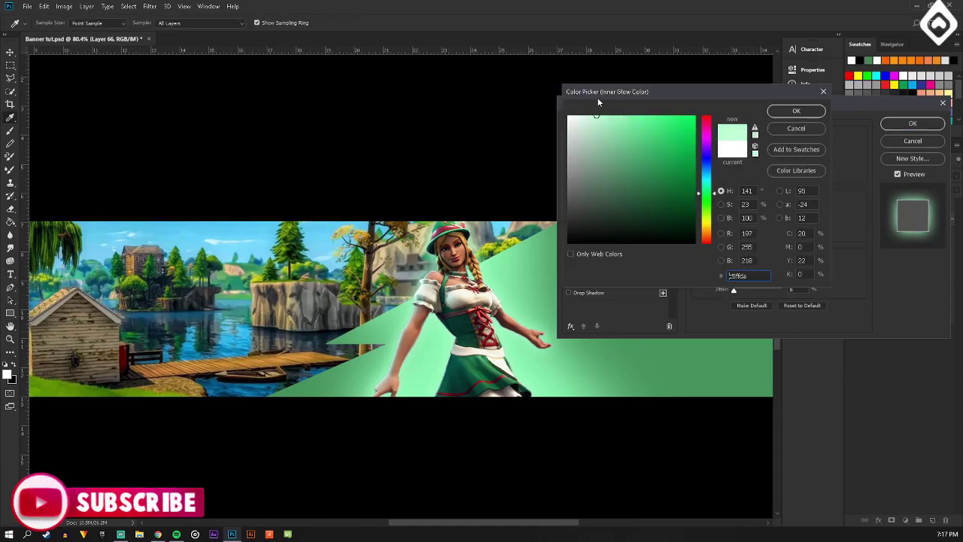
click(796, 112)
drag(772, 148, 778, 149)
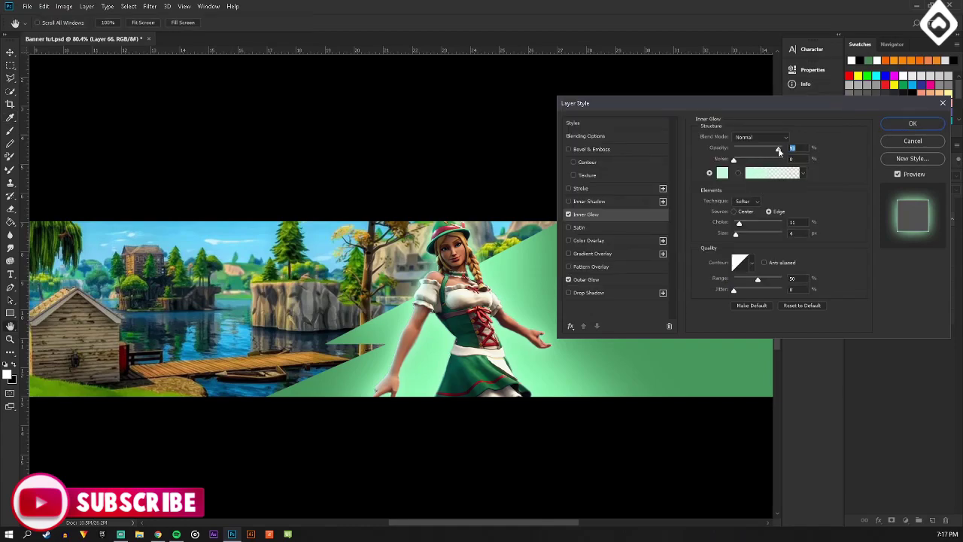
click(737, 239)
click(924, 125)
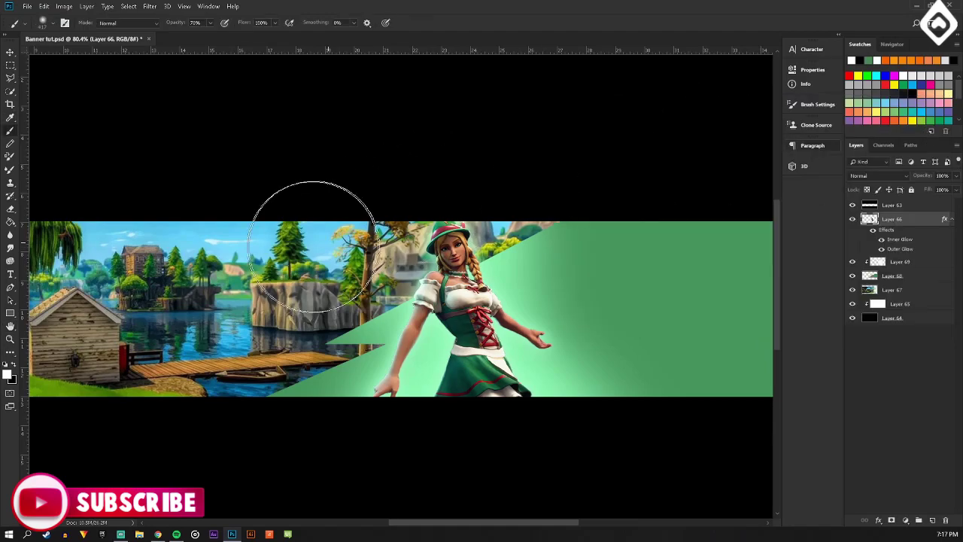
Fit the whole banner in the window and save the document.
key(ctrl+0)
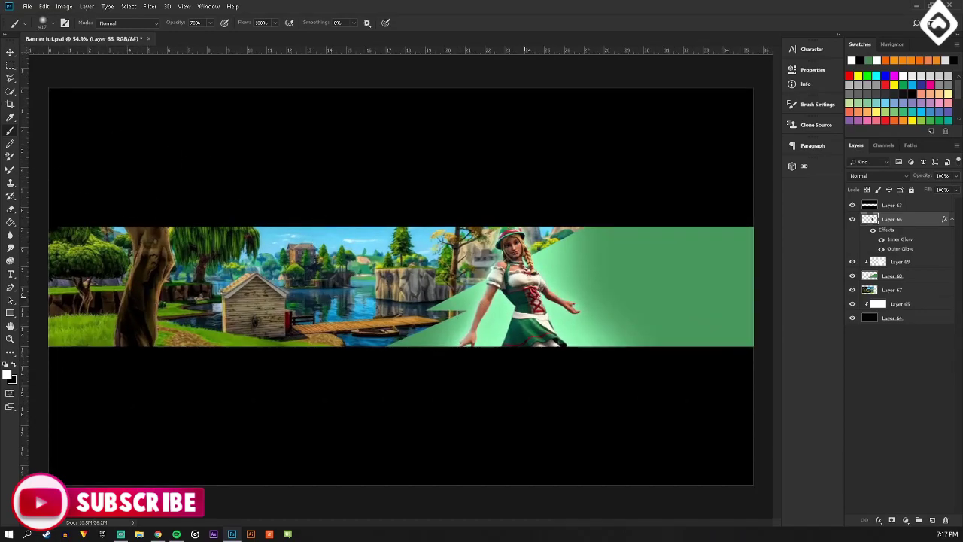
click(26, 6)
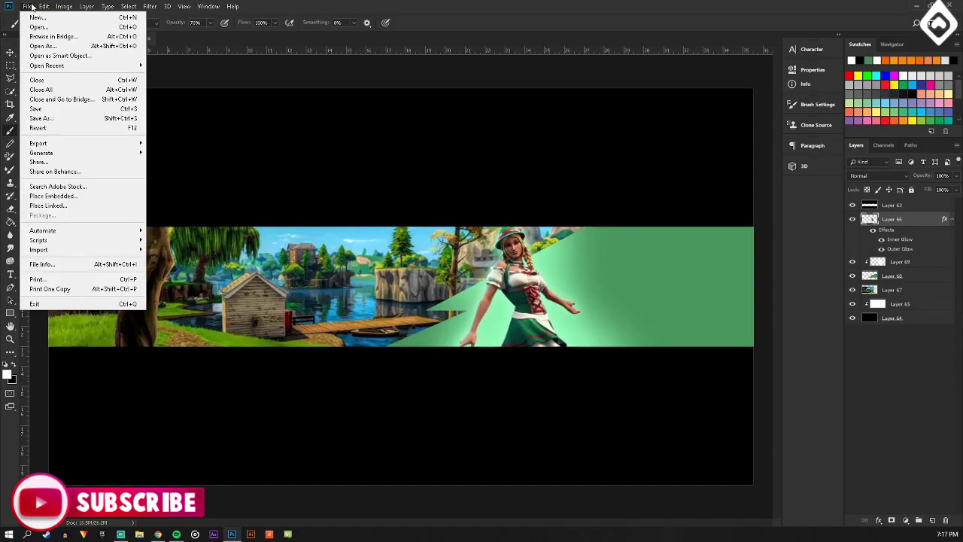
click(46, 114)
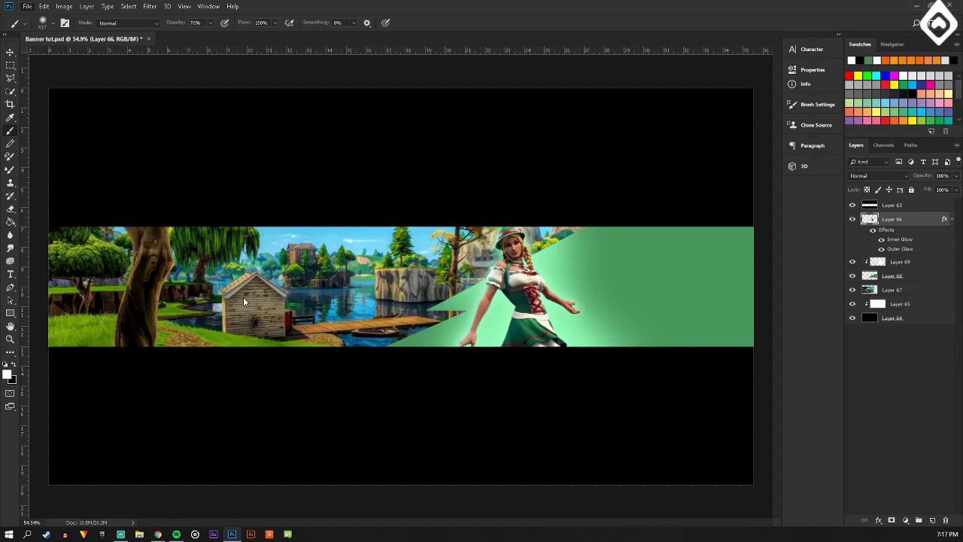
Create a new layer above the lake background and clip it to that background.
double_click(896, 291)
key(Return)
click(10, 52)
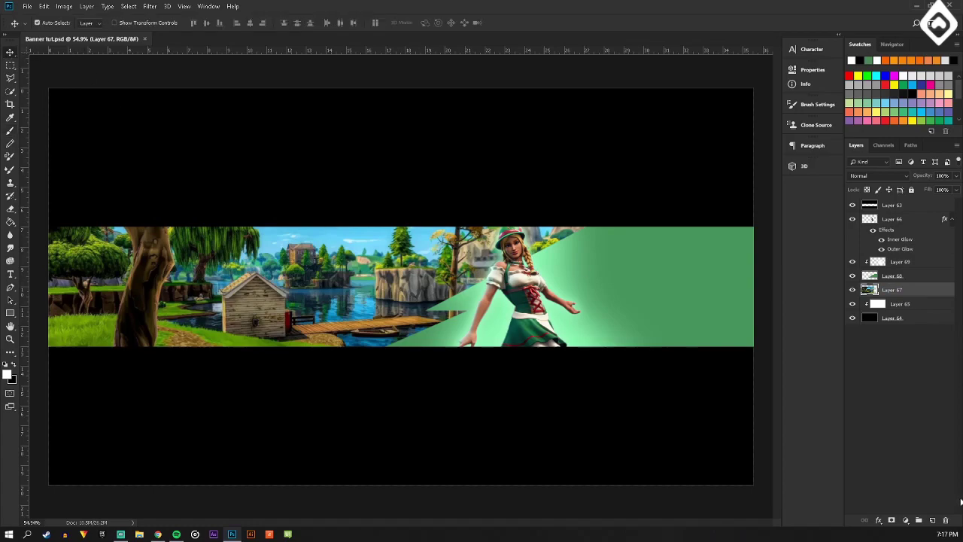
click(932, 520)
alt+click(907, 294)
Fill the clipped layer above the lake with black and set its blend mode to Color.
click(11, 222)
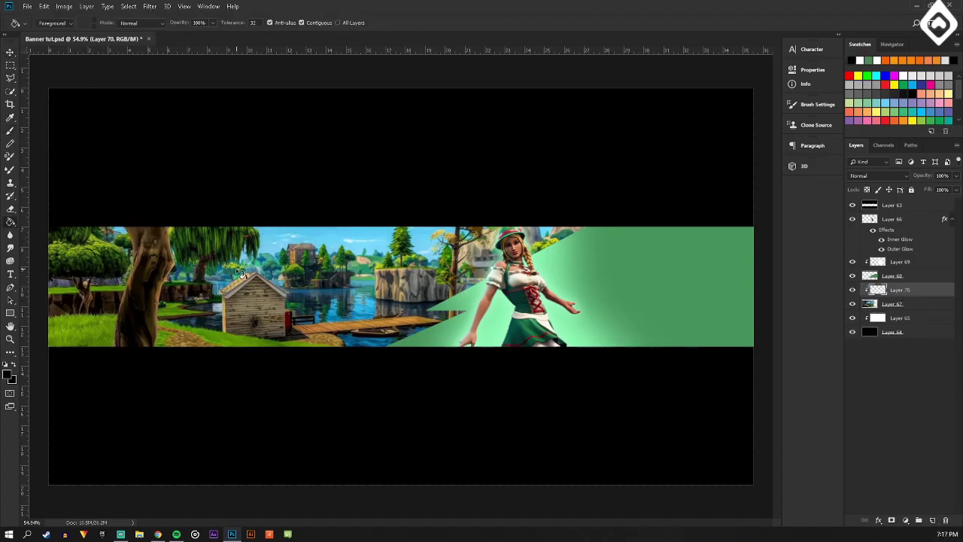
click(241, 274)
click(887, 174)
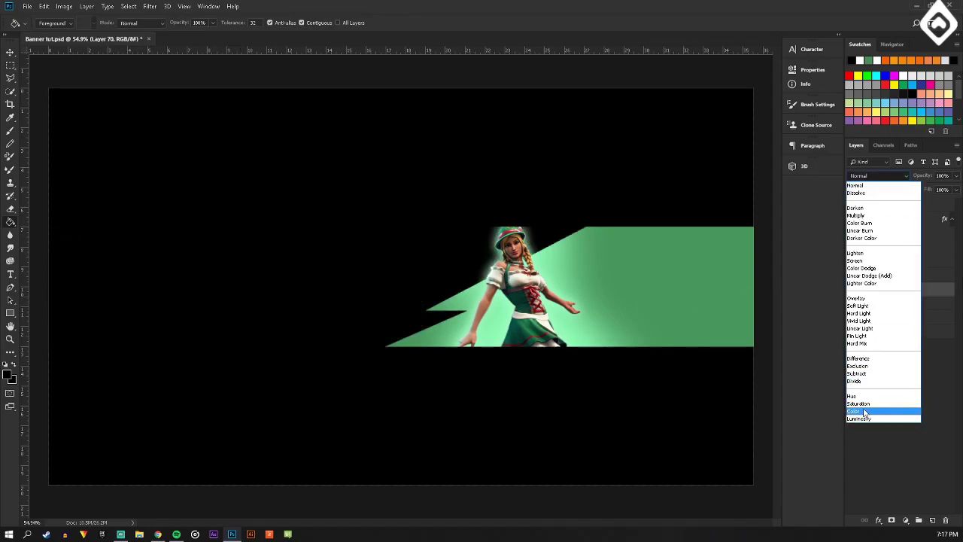
click(864, 408)
click(9, 52)
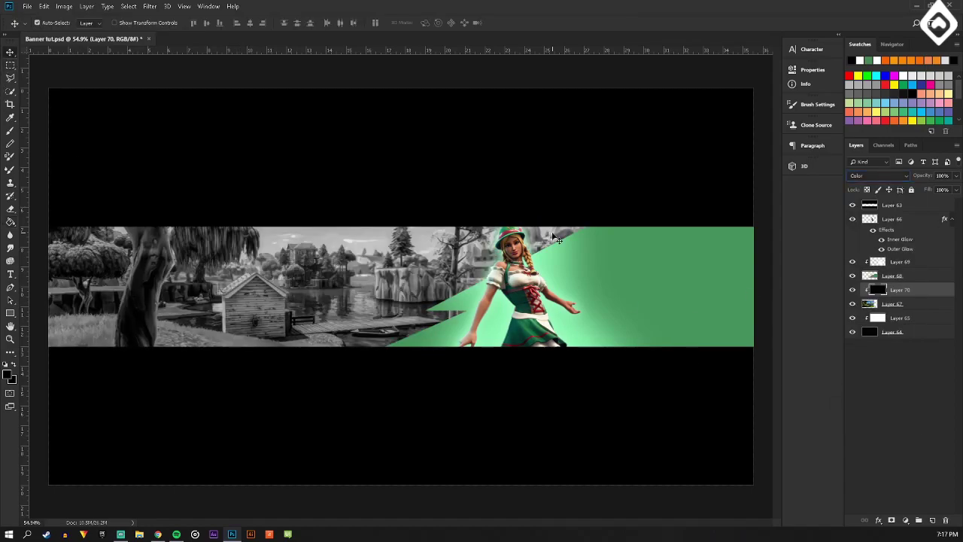
Add a Levels adjustment to the lake layer, brighten the midtones, lift the output blacks slightly, and lower the output white to 155.
click(916, 306)
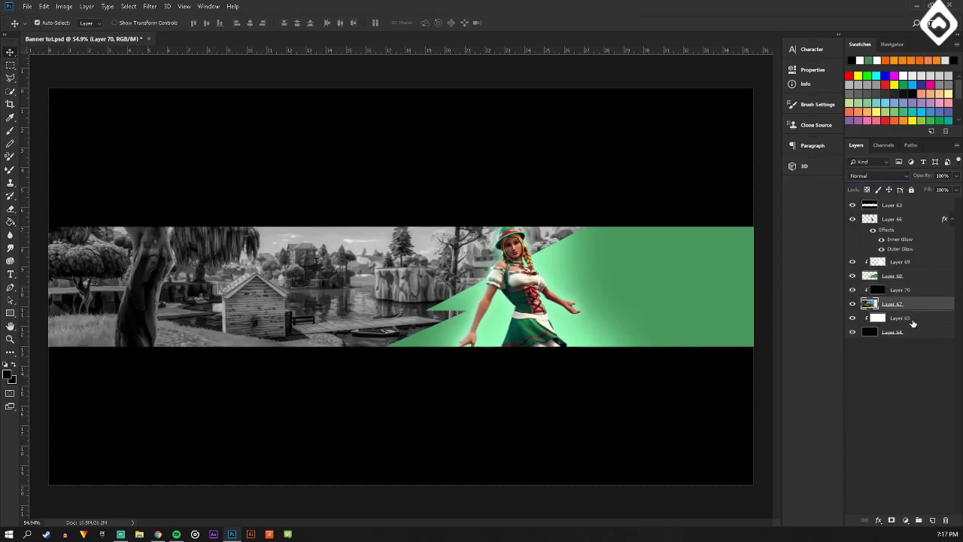
click(87, 7)
mouse_move(136, 140)
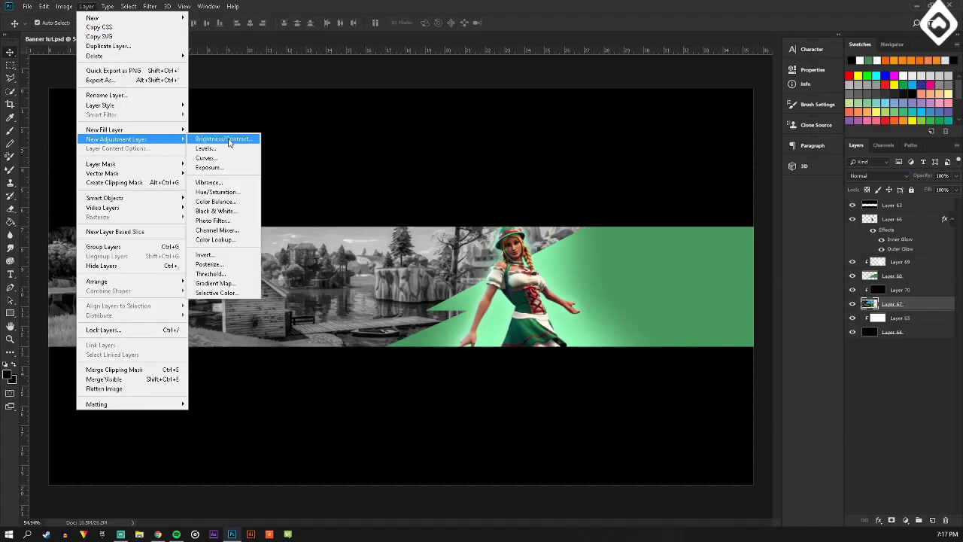
click(223, 149)
click(597, 188)
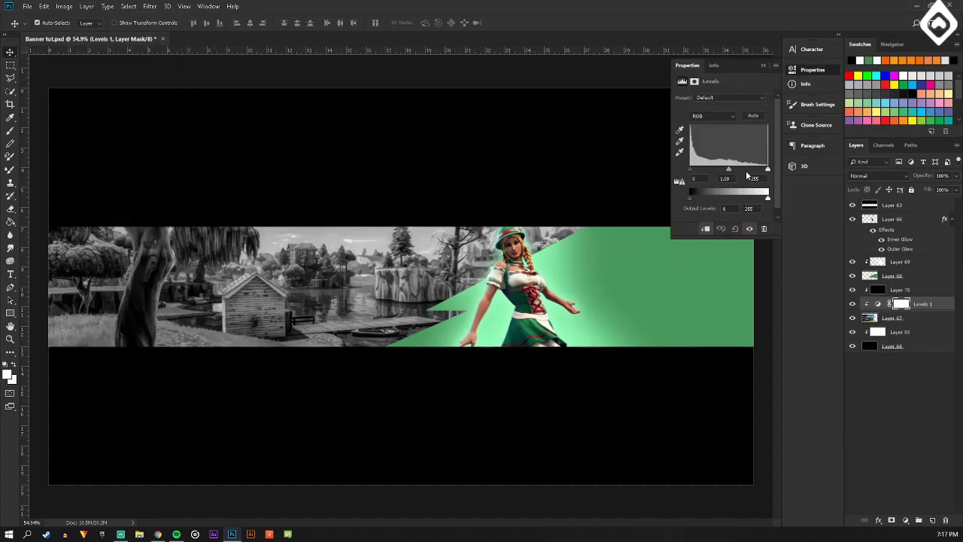
drag(732, 169, 690, 171)
drag(767, 171, 695, 201)
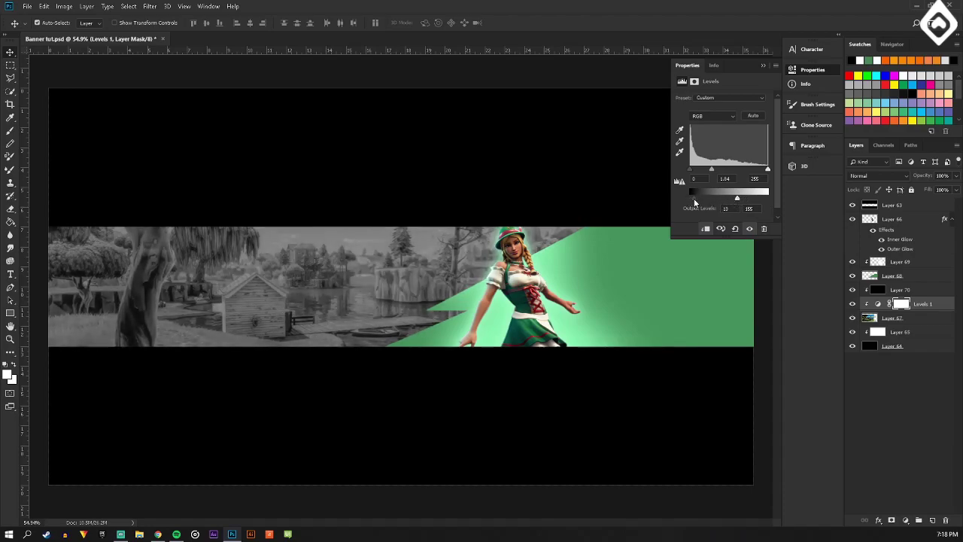
Create a new layer directly beneath the lake image and fill it with black.
click(919, 319)
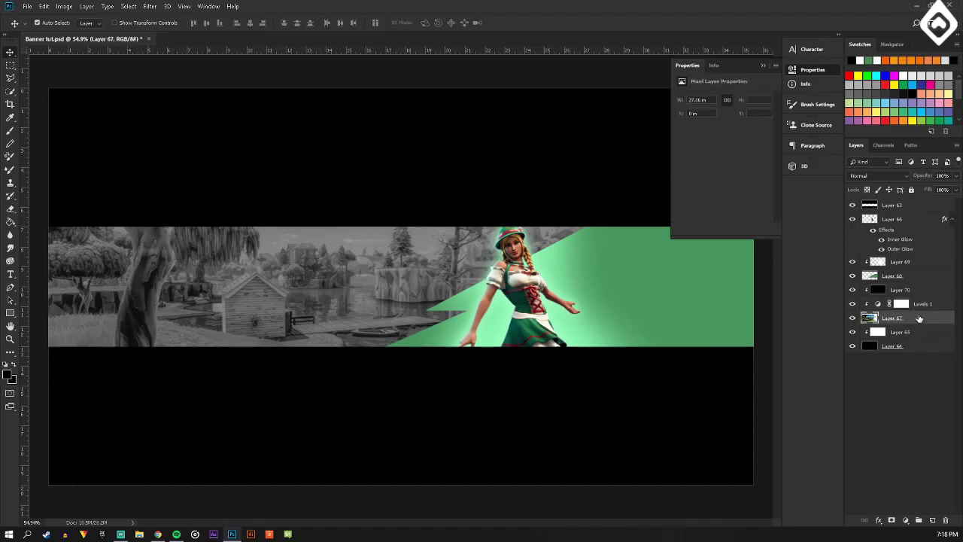
click(932, 520)
drag(916, 321, 923, 340)
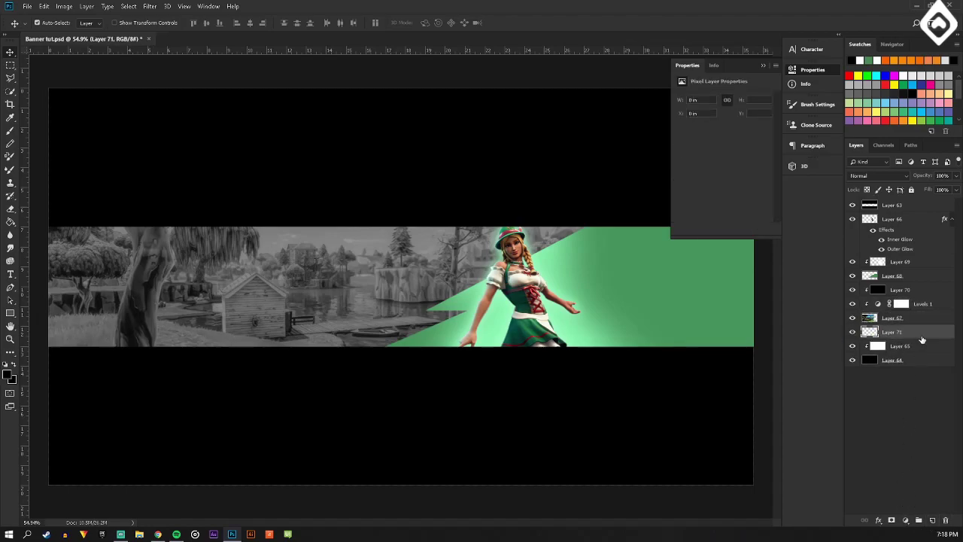
click(10, 222)
click(238, 312)
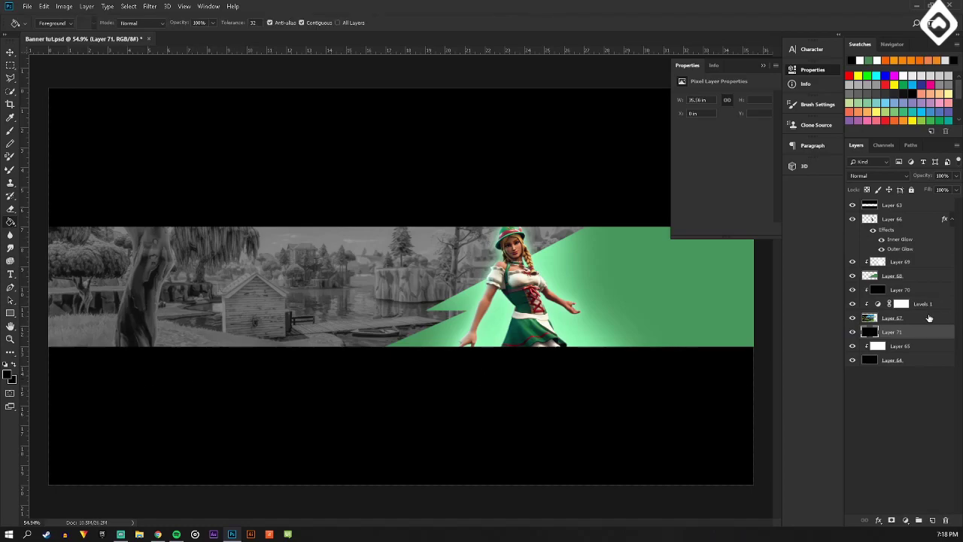
Lower the lake image layer's opacity to 34%.
click(930, 318)
click(957, 176)
drag(945, 188, 915, 189)
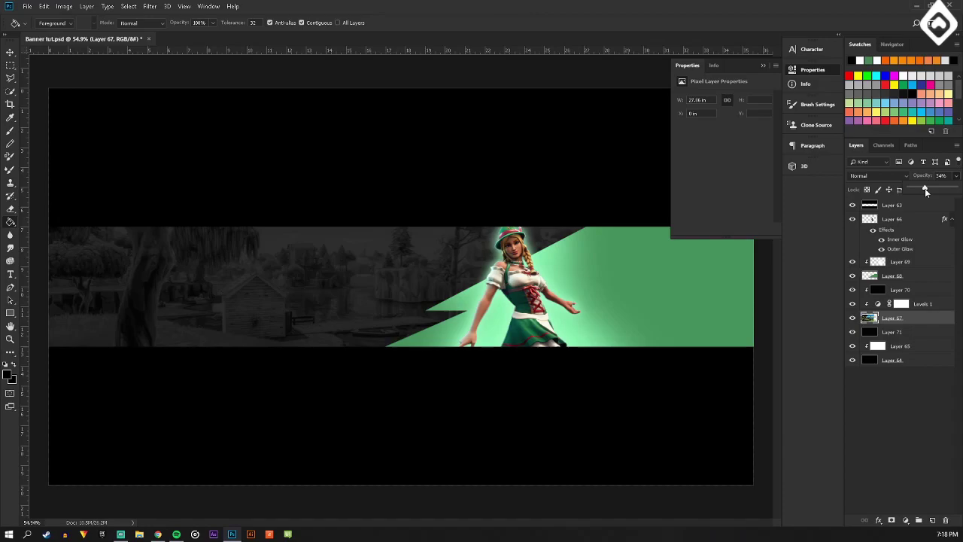
scroll(563, 260, up, 2)
click(11, 53)
click(764, 65)
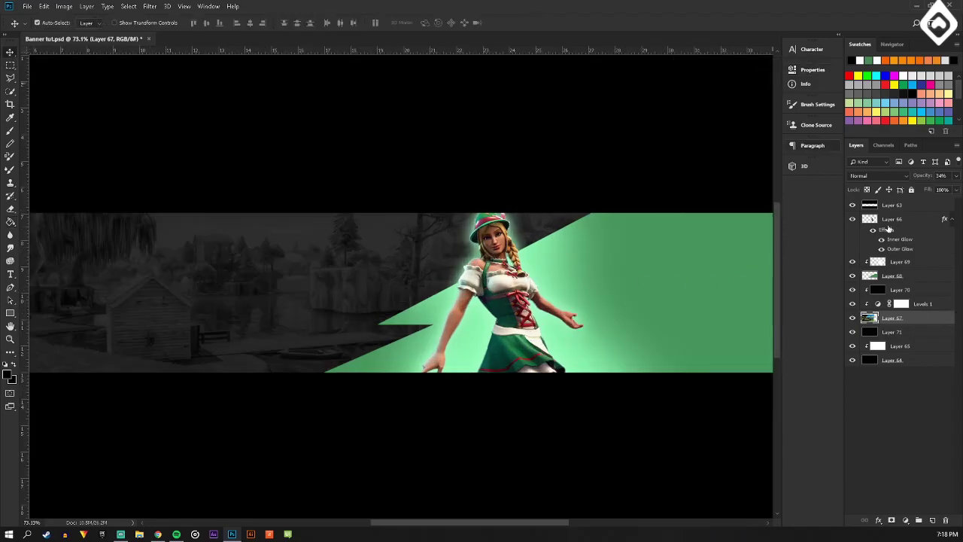
Check the character's Outer Glow by toggling its visibility, and reduce the glow's opacity to 20%.
click(882, 250)
click(882, 249)
click(921, 220)
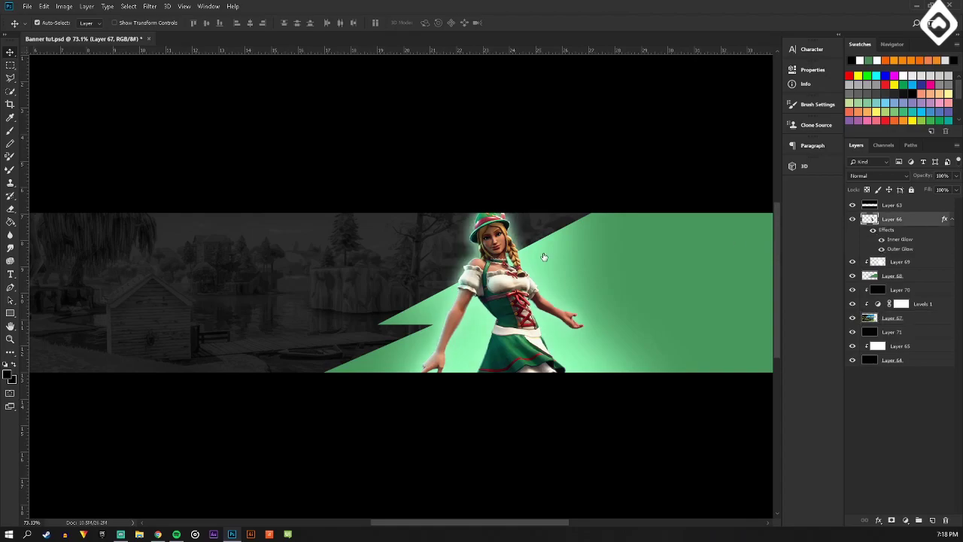
double_click(921, 219)
click(587, 280)
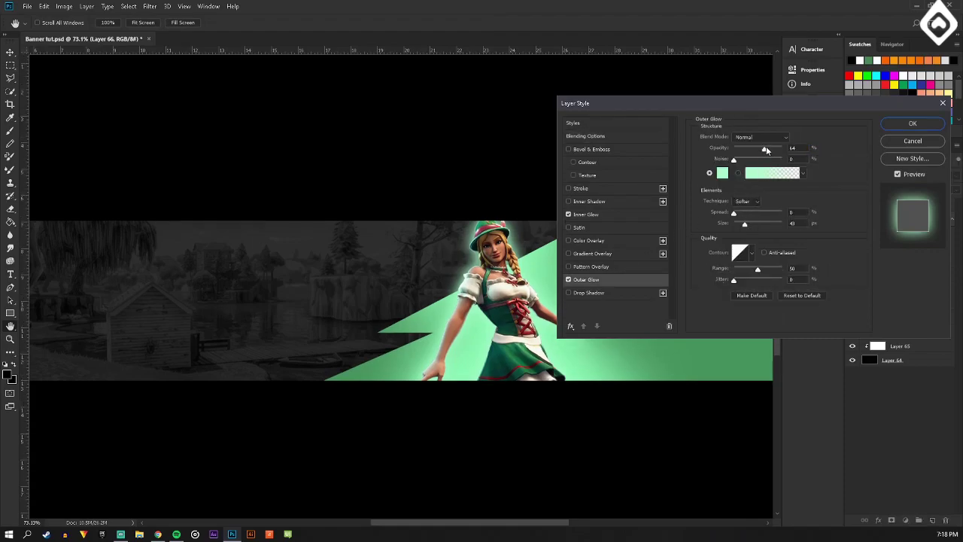
drag(764, 150, 744, 150)
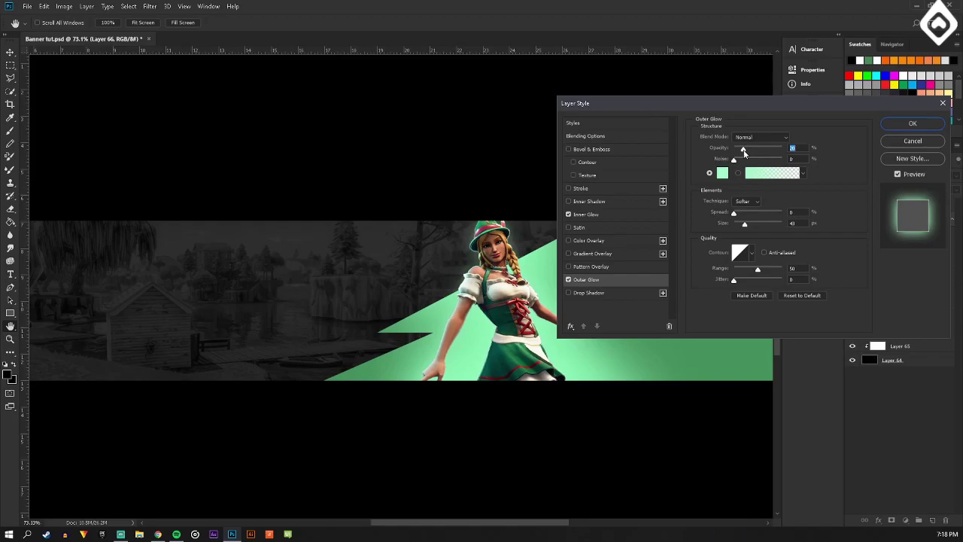
click(934, 128)
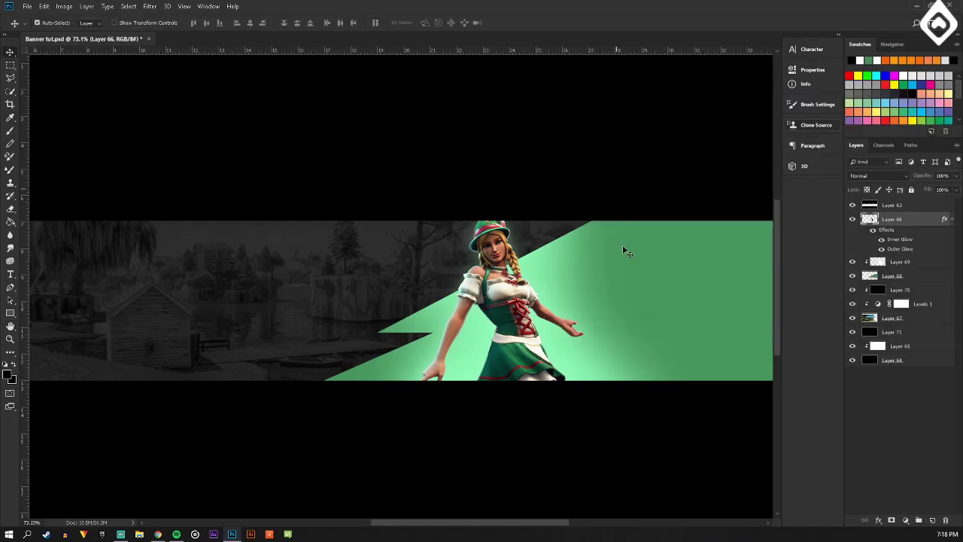
scroll(587, 306, down, 7)
scroll(366, 271, up, 4)
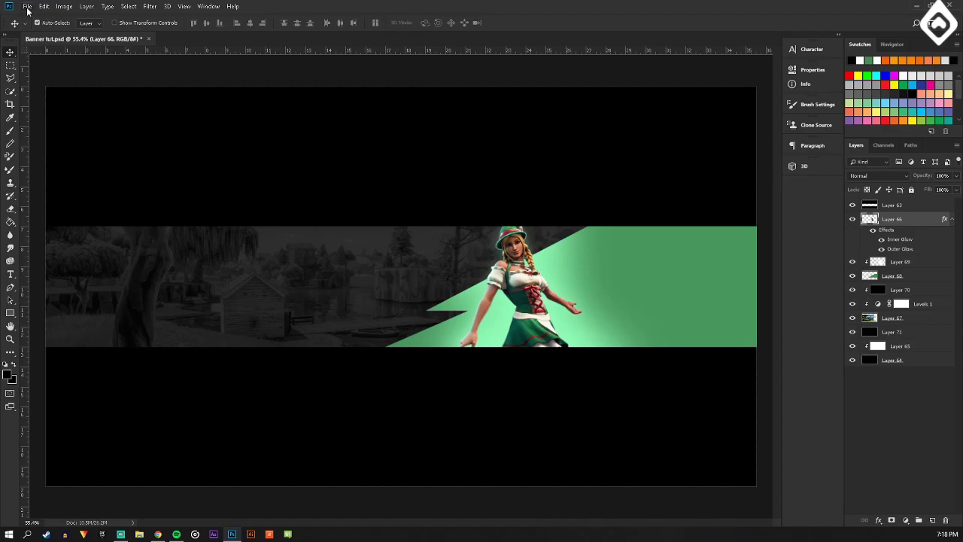
click(27, 7)
click(194, 155)
Create a new layer above the white glow layer and clip it to the green shape.
click(911, 267)
click(933, 520)
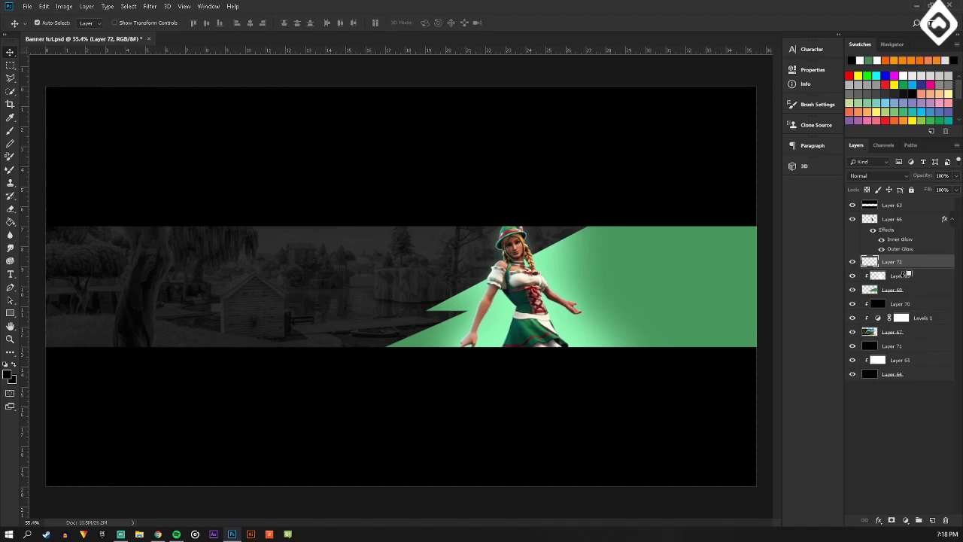
alt+click(892, 268)
Outline a polygonal selection just inside the green shape's slanted, notched edge, leaving a thin border strip within the selection.
scroll(444, 320, up, 8)
key(l)
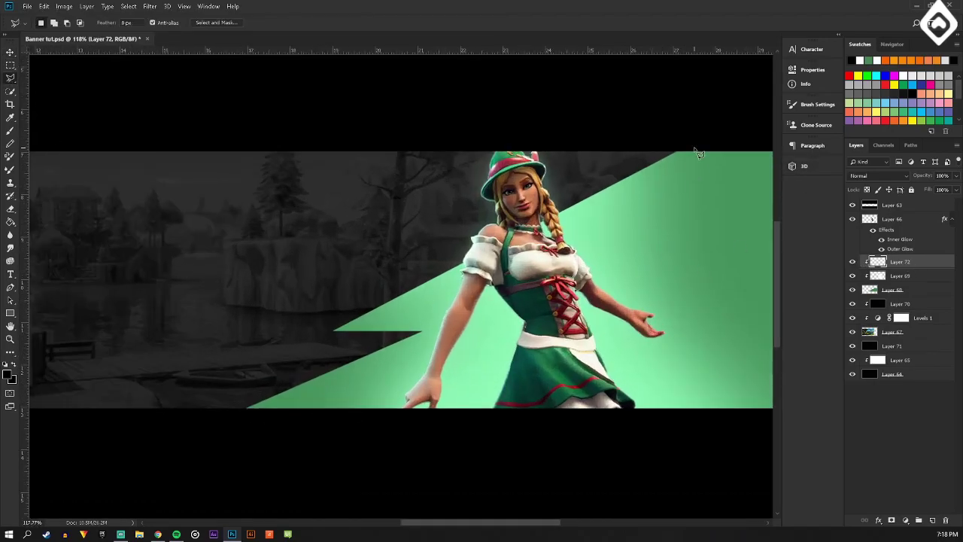
click(694, 150)
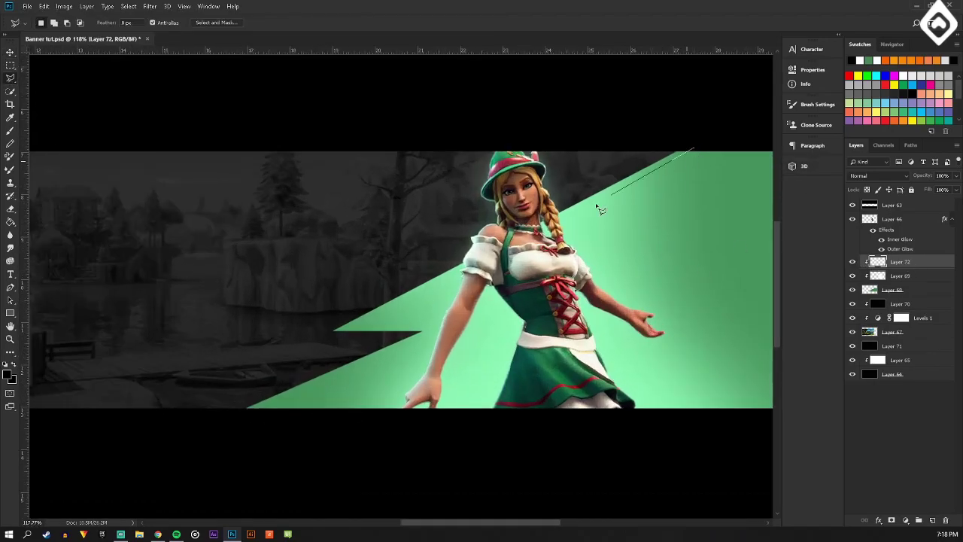
click(348, 327)
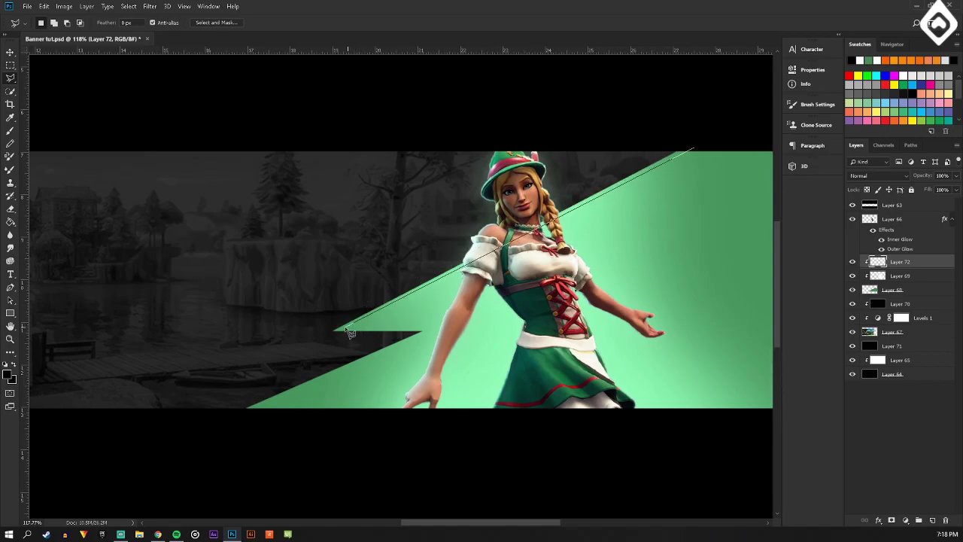
click(441, 330)
click(217, 428)
click(217, 359)
click(662, 114)
click(697, 152)
Fill the selected edge strip of the green shape with a light red sampled from the character's outfit, and clear the selection.
key(g)
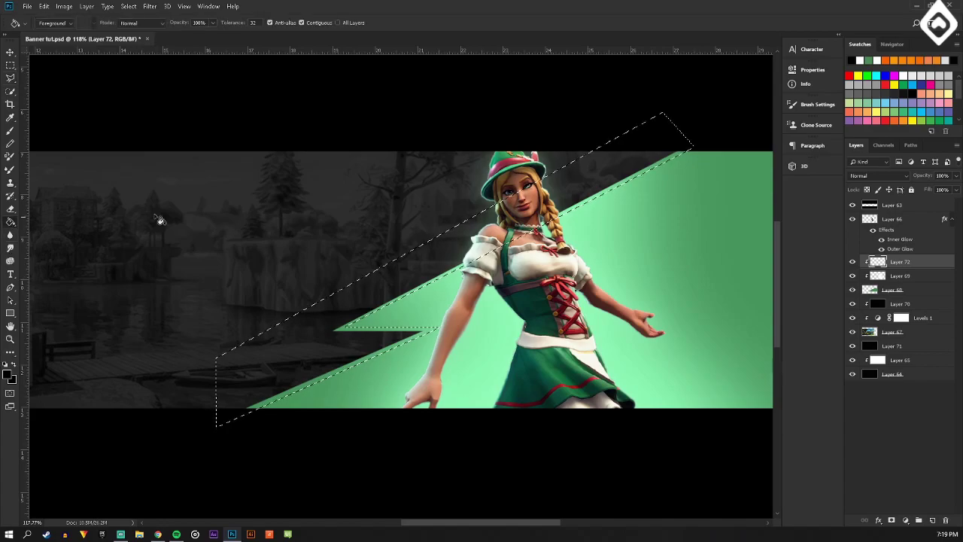
mouse_move(486, 167)
mouse_down()
mouse_move(484, 155)
mouse_move(529, 161)
mouse_move(515, 155)
mouse_up()
click(528, 235)
click(541, 211)
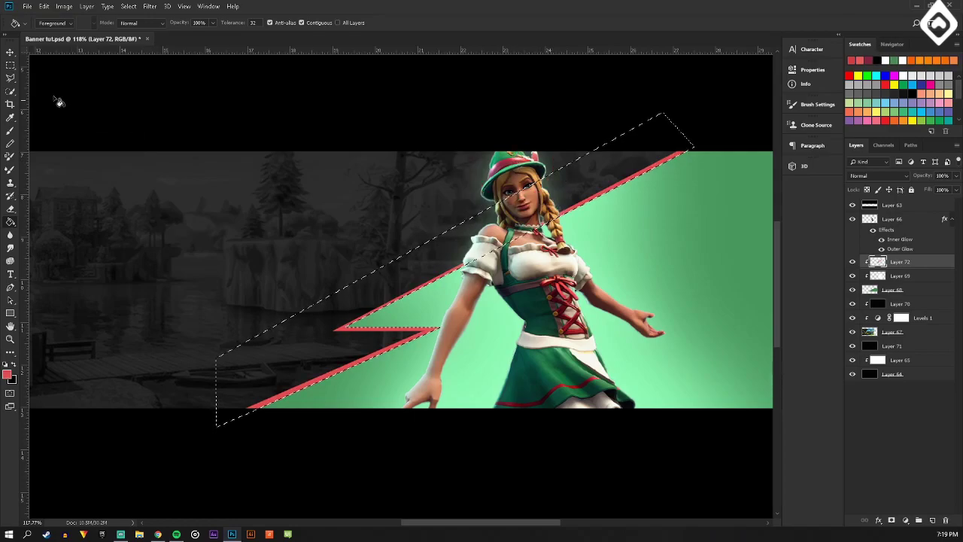
click(11, 77)
key(ctrl+d)
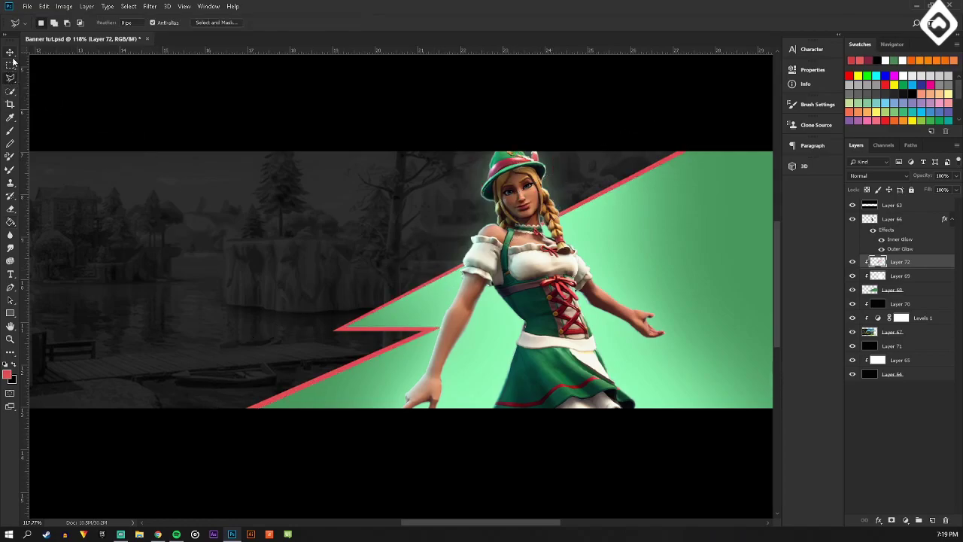
click(10, 53)
Create a new clipped layer directly above the green shape, beneath the white glow layer.
scroll(632, 307, down, 5)
scroll(654, 304, up, 3)
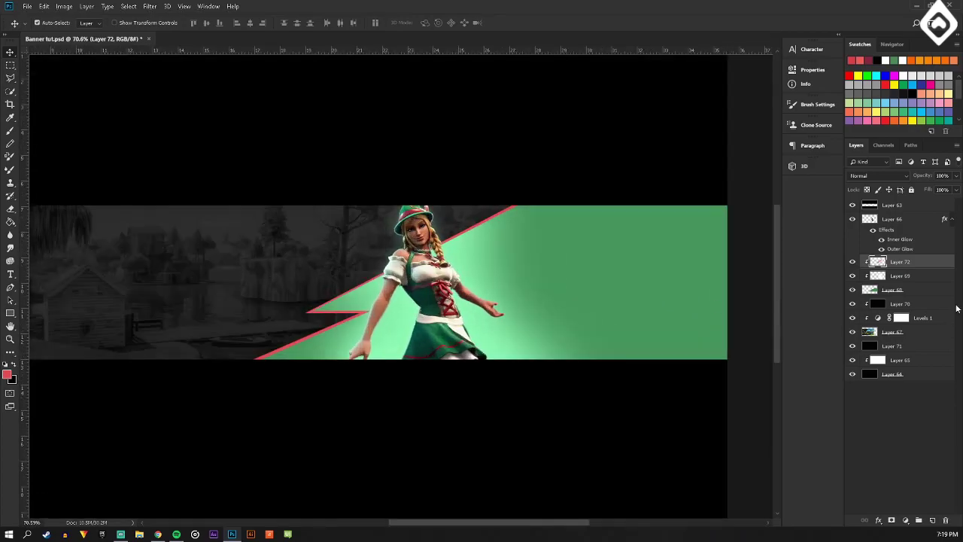
click(910, 277)
click(914, 291)
click(932, 520)
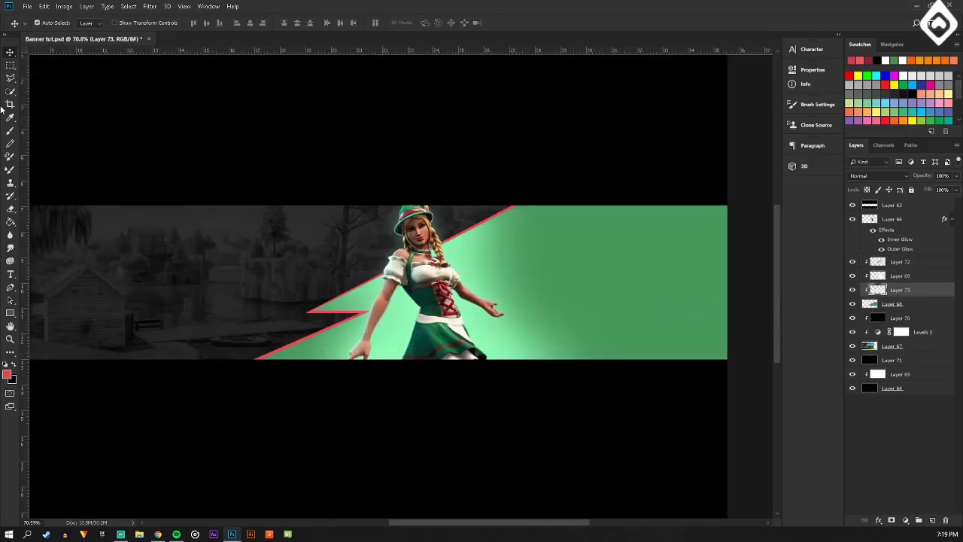
Paint dark green sampled from the character's skirt over the green shape's outer areas with a 511 px soft brush.
key(b)
alt+click(451, 337)
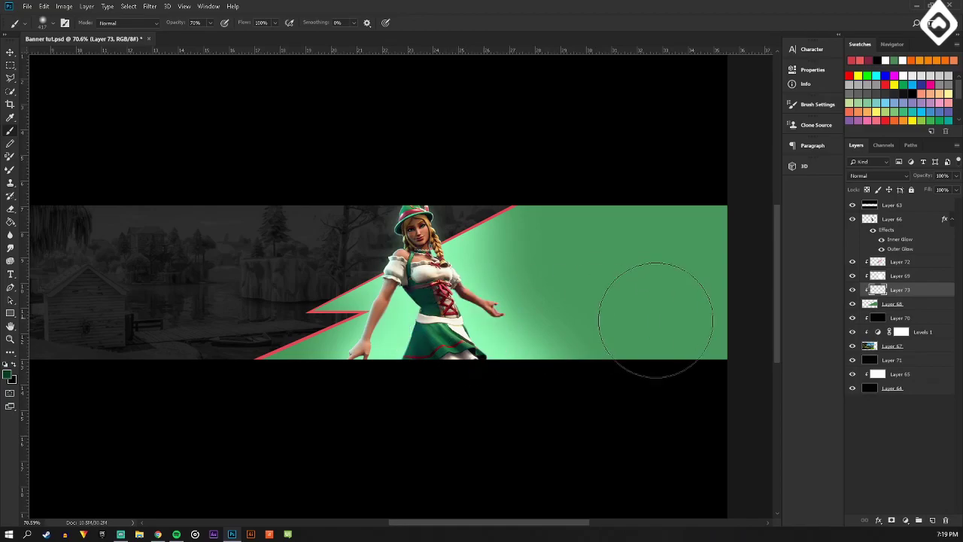
click(53, 23)
drag(111, 56, 115, 57)
click(328, 12)
scroll(550, 299, down, 6)
scroll(569, 333, up, 1)
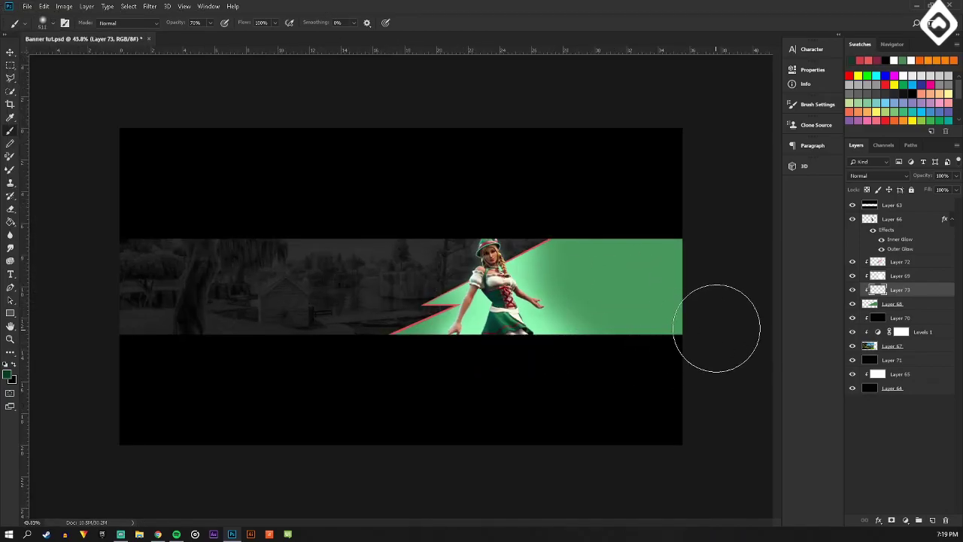
click(694, 329)
mouse_move(706, 250)
mouse_down()
mouse_move(632, 204)
mouse_move(620, 223)
mouse_move(659, 291)
mouse_move(663, 391)
mouse_move(622, 339)
mouse_move(624, 374)
mouse_up()
mouse_move(499, 393)
mouse_down()
mouse_move(559, 368)
mouse_move(624, 317)
mouse_move(575, 270)
mouse_move(647, 217)
mouse_move(698, 263)
mouse_move(638, 271)
mouse_move(624, 262)
mouse_move(655, 381)
mouse_up()
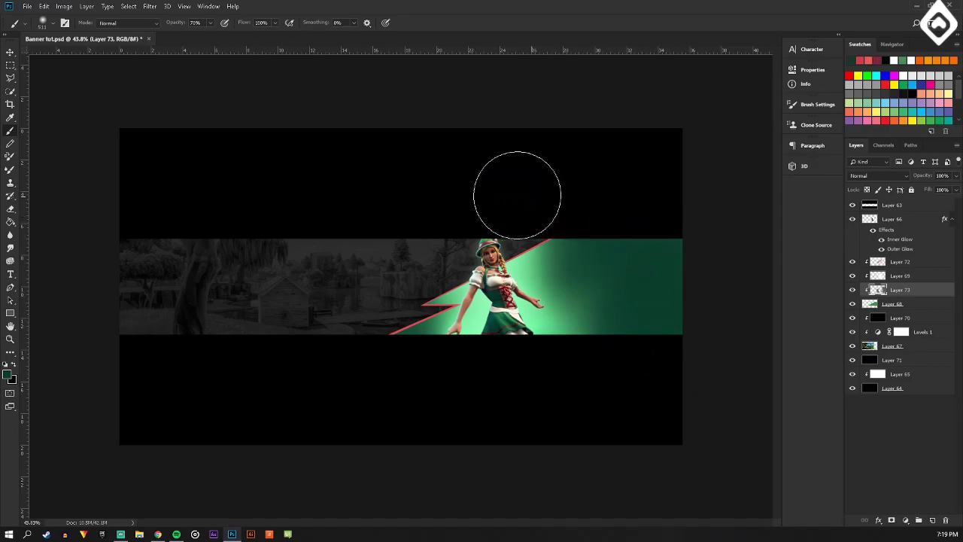
Set the dark green shading layer's blend mode to Soft Light and its opacity to 45%.
click(874, 176)
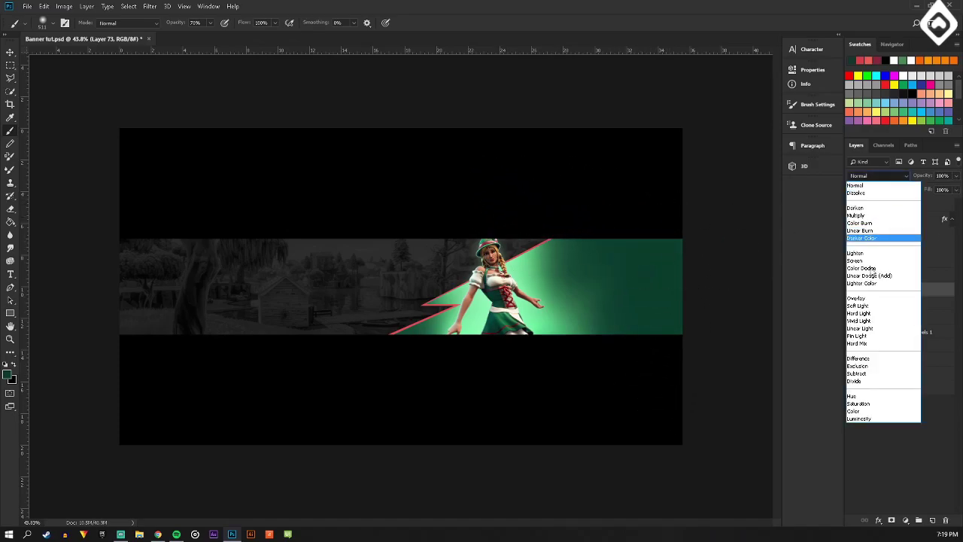
click(859, 313)
click(869, 178)
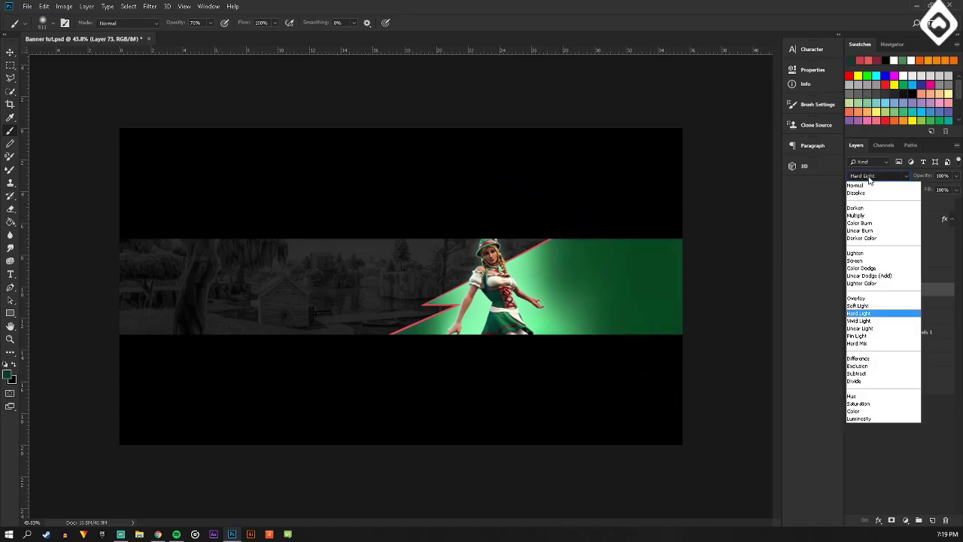
click(858, 305)
click(954, 177)
drag(953, 189, 931, 190)
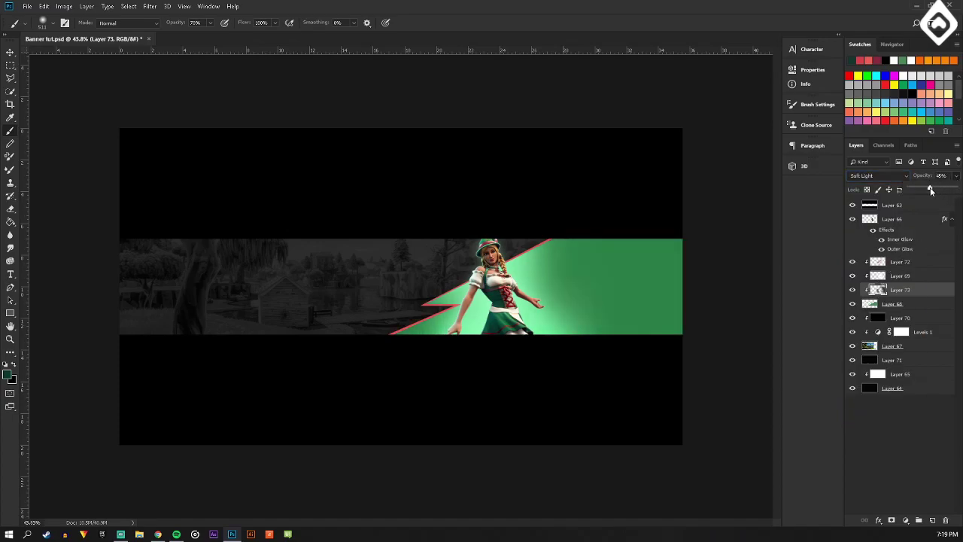
Paint dark green over the green shape's lower right corner on a new clipped layer and reduce that layer's opacity to 30%.
click(932, 519)
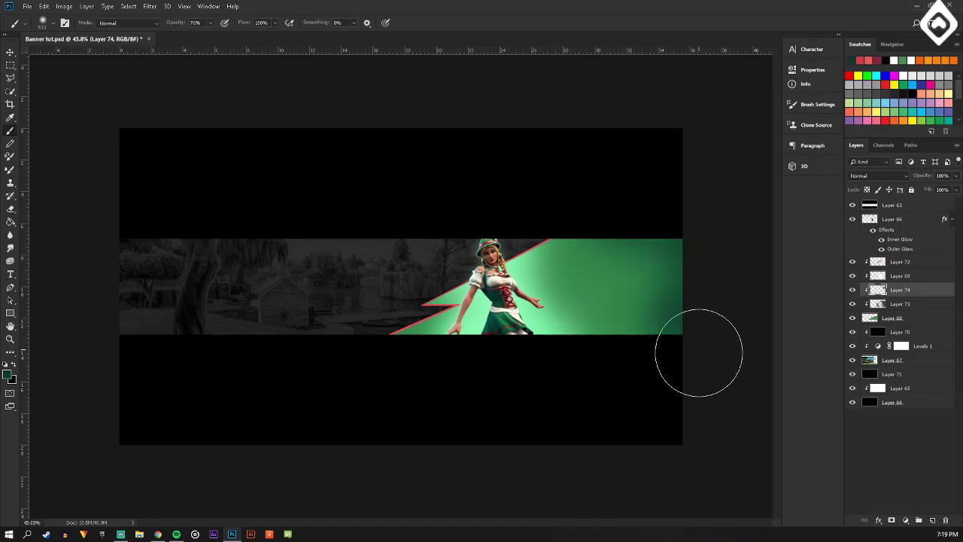
drag(612, 370, 667, 301)
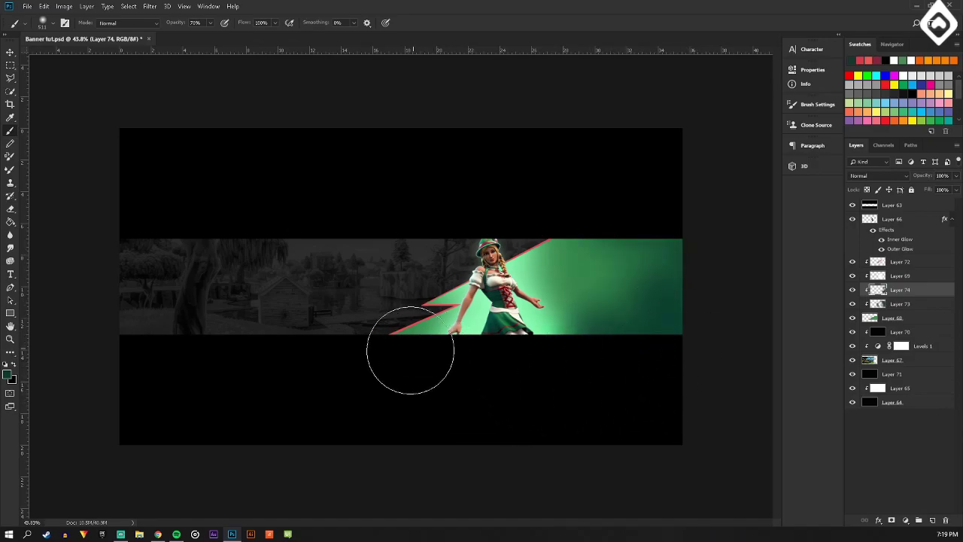
click(954, 178)
drag(953, 189, 922, 189)
Save the banner document.
click(6, 55)
scroll(532, 289, up, 2)
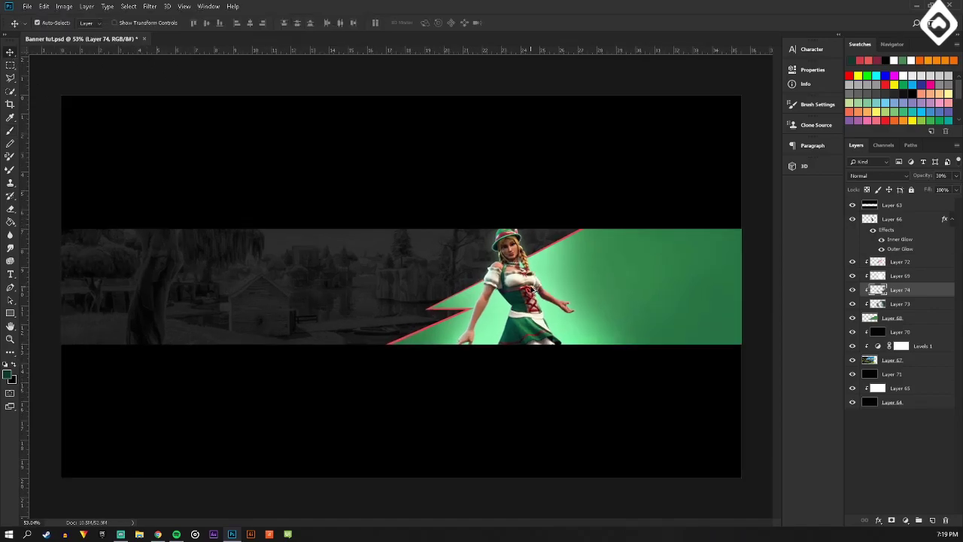
click(27, 6)
click(51, 113)
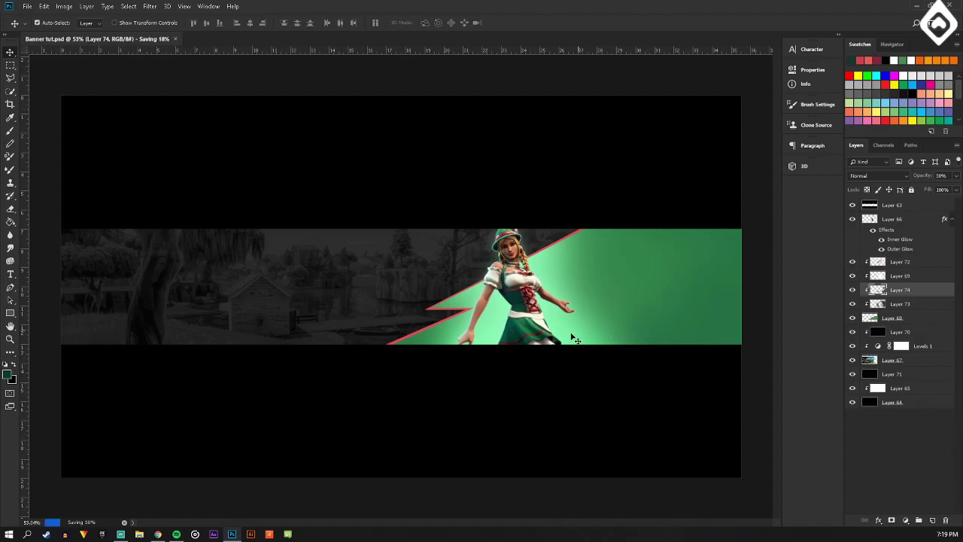
scroll(501, 308, up, 3)
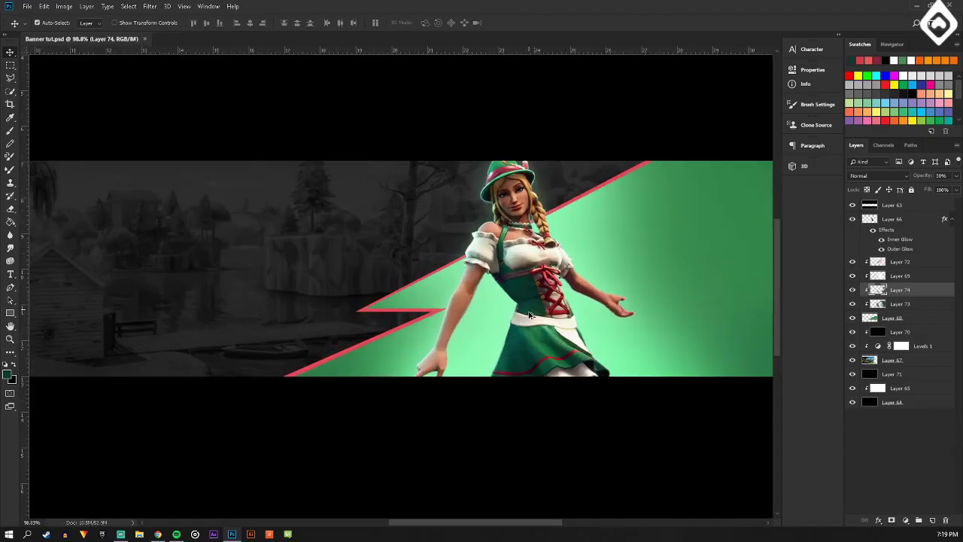
Paint a black shadow along the slanted red edge with a 291 px soft brush on a new layer beneath the green shape.
click(915, 332)
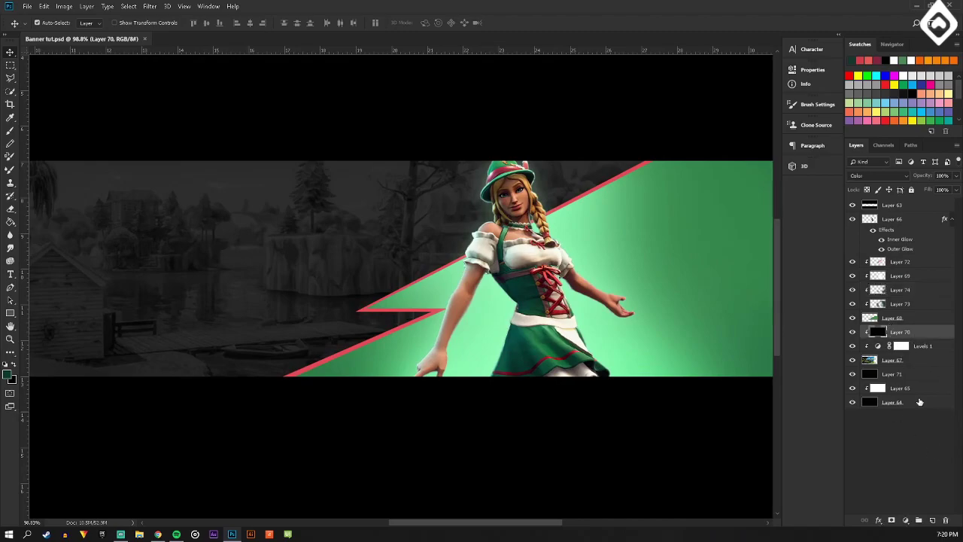
click(933, 520)
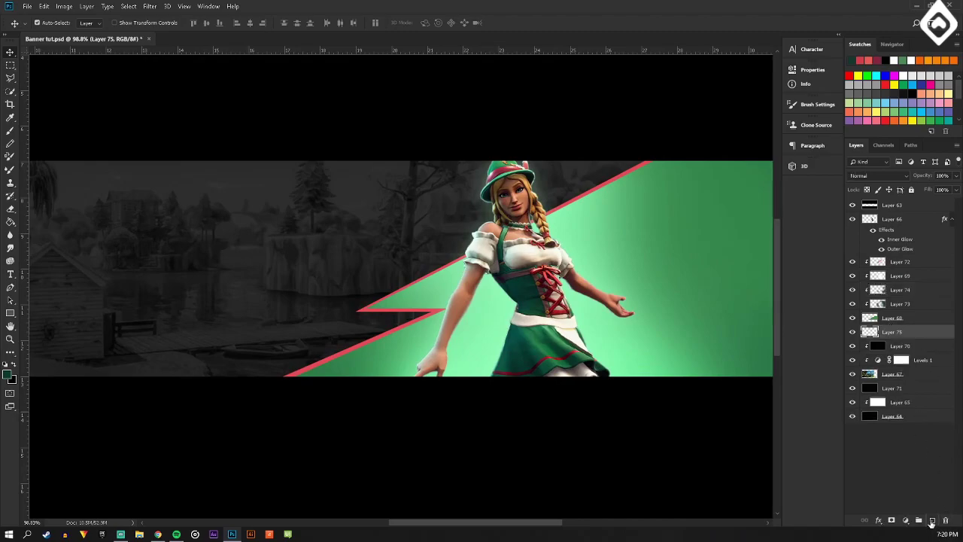
click(10, 145)
click(51, 23)
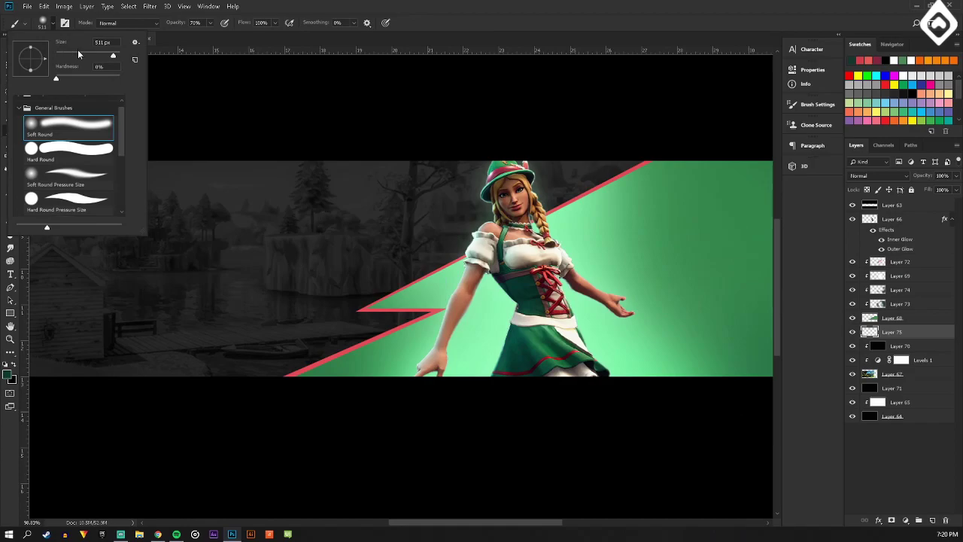
drag(112, 56, 110, 56)
alt+click(354, 122)
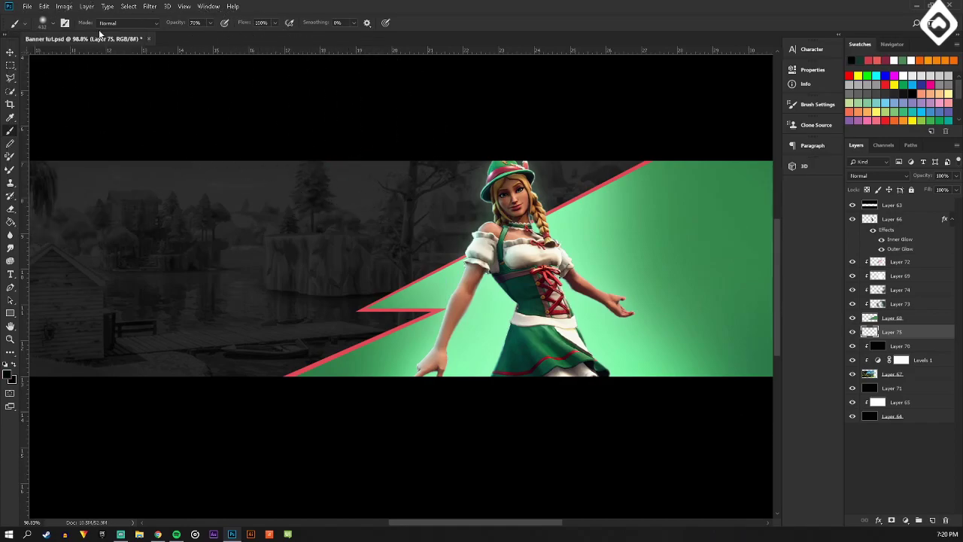
click(54, 24)
drag(112, 57, 106, 58)
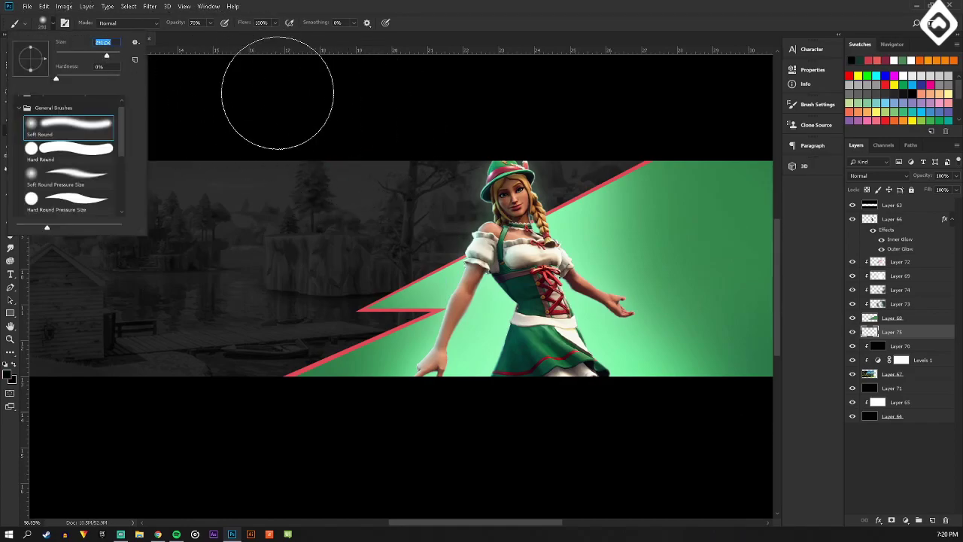
mouse_move(647, 187)
mouse_down()
mouse_move(517, 265)
mouse_move(397, 315)
mouse_move(424, 340)
mouse_move(329, 390)
mouse_up()
scroll(555, 286, down, 5)
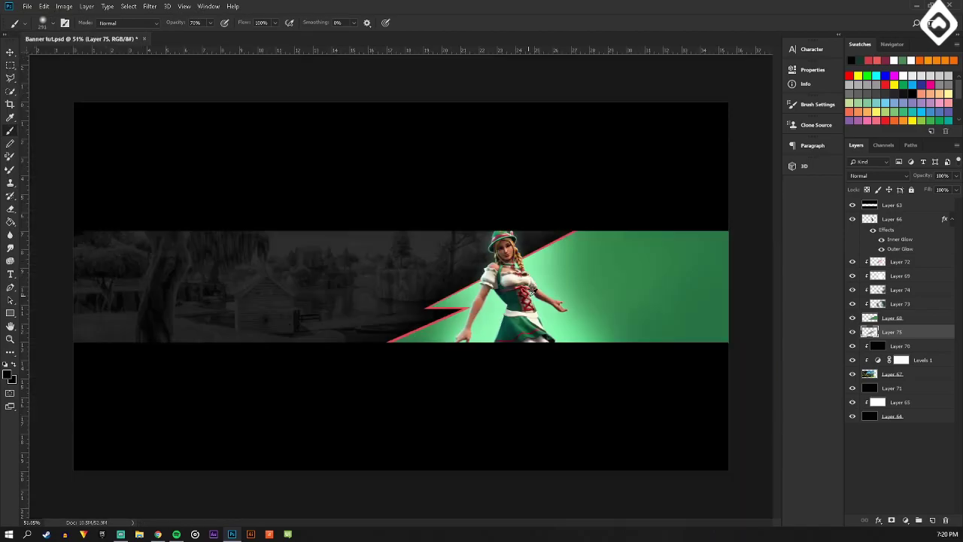
Shift the black shadow layer slightly to the right with Free Transform.
click(10, 52)
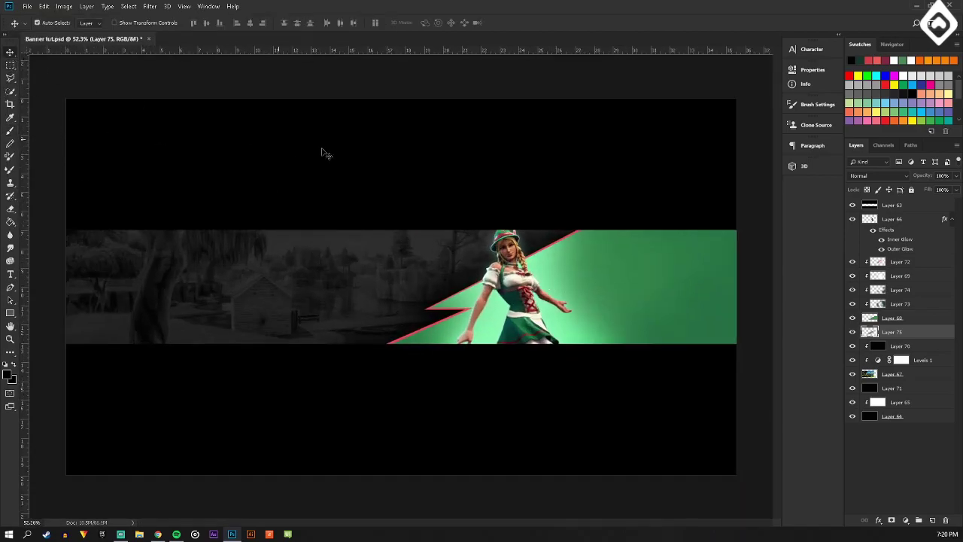
key(ctrl+t)
drag(564, 307, 586, 303)
click(10, 52)
click(428, 199)
Add an Outer Glow to the red edge layer with 100% opacity, 90% spread and a size of only a few pixels.
scroll(605, 304, up, 5)
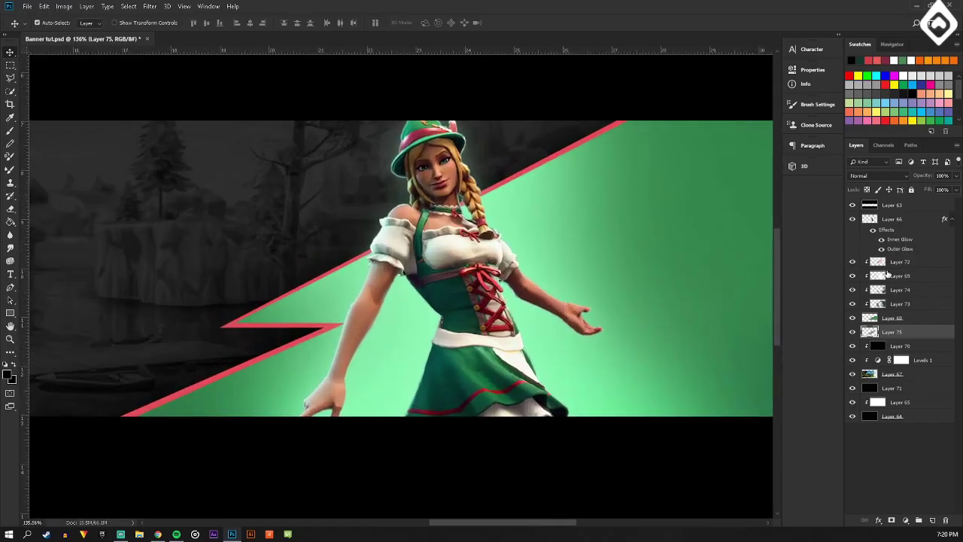
click(931, 263)
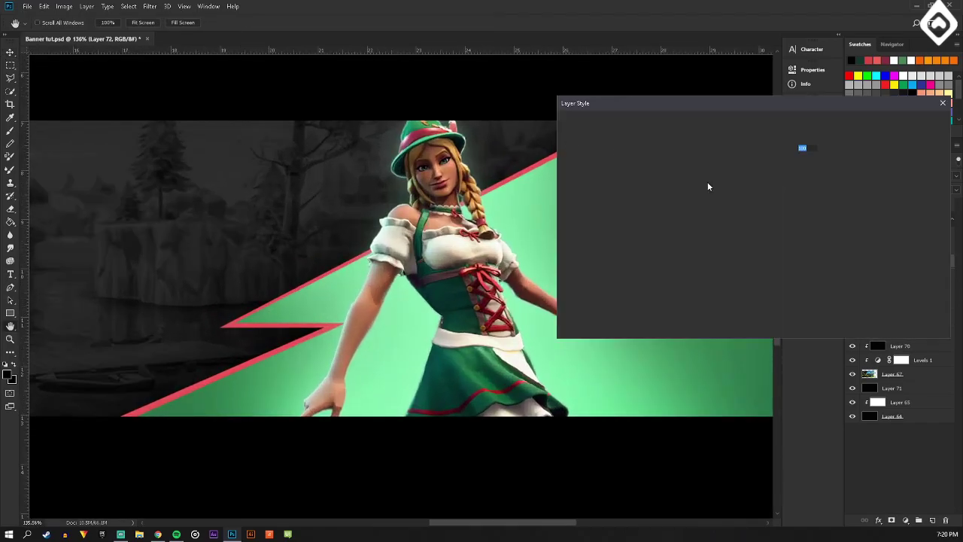
click(569, 279)
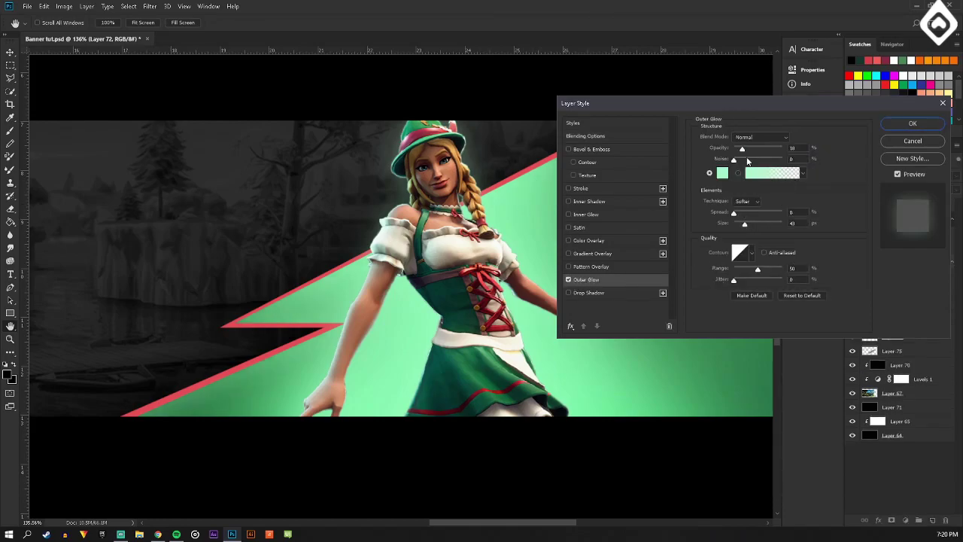
drag(743, 150, 783, 148)
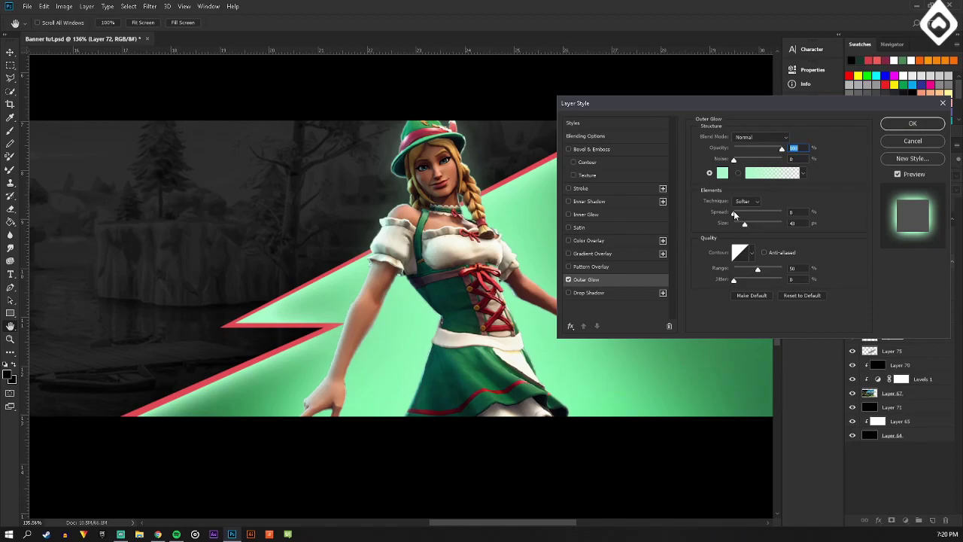
mouse_move(735, 214)
mouse_down()
mouse_move(765, 224)
mouse_move(735, 224)
mouse_up()
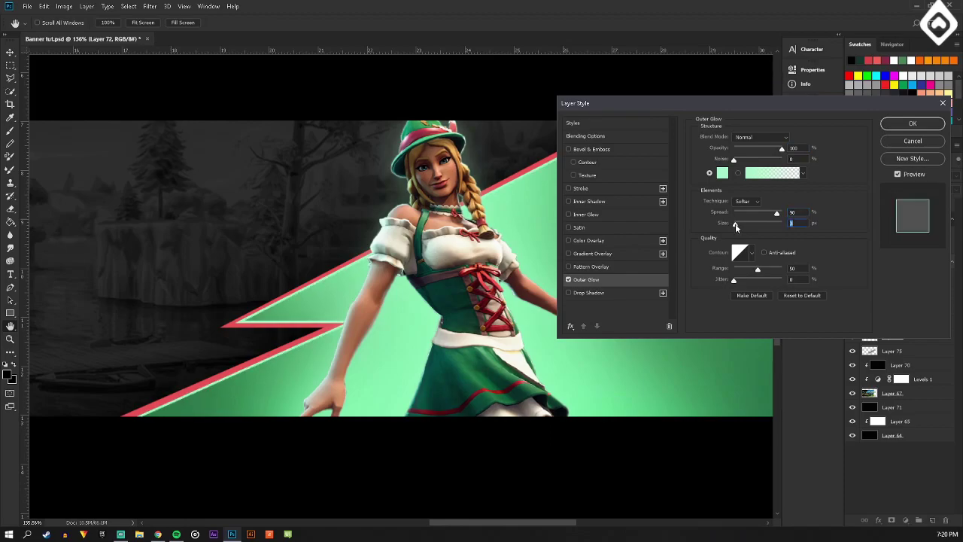
click(912, 123)
key(v)
scroll(559, 194, down, 3)
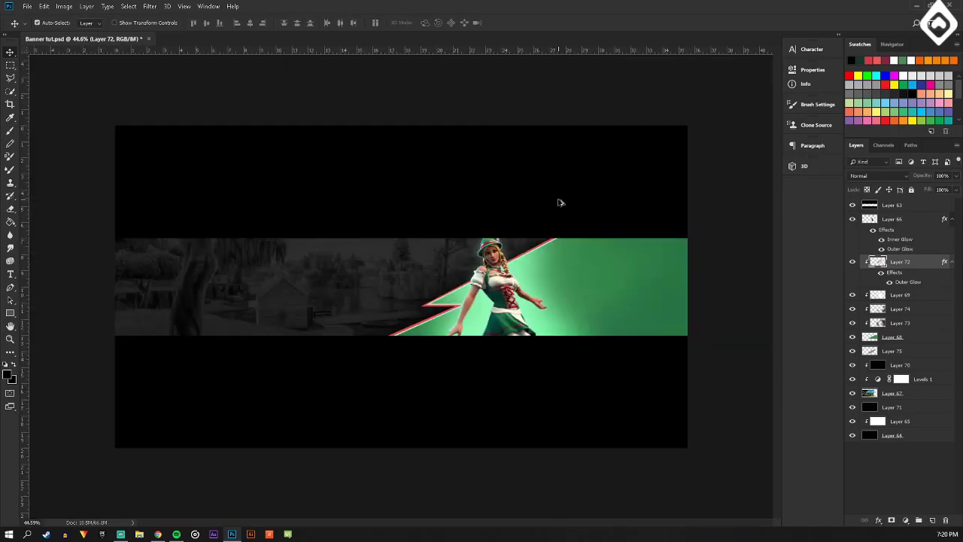
Save the banner with the new edge glow.
scroll(557, 202, up, 1)
click(29, 7)
click(115, 109)
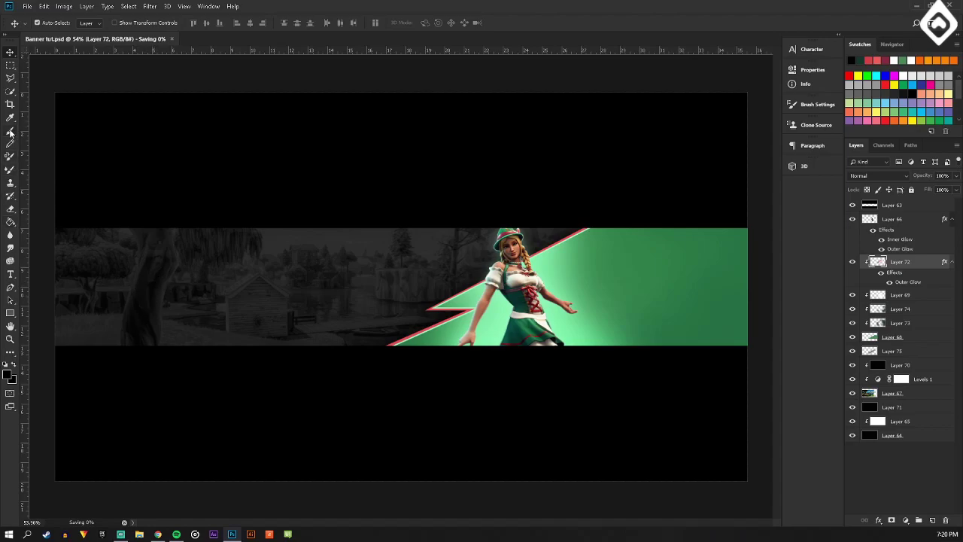
Create a new layer directly above the lake's black Color layer, beneath the shadow layer, and clip it to the lake background.
key(b)
click(54, 25)
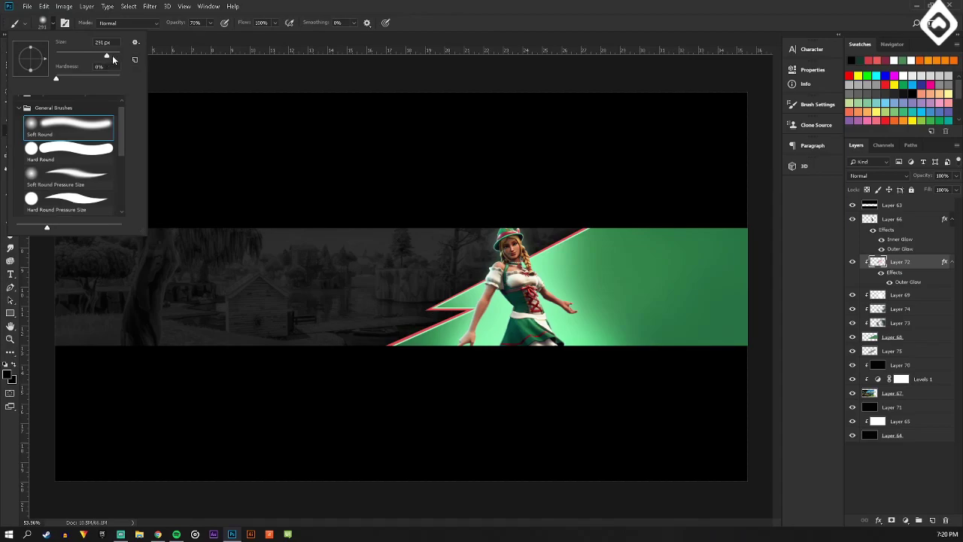
drag(112, 55, 113, 55)
click(913, 368)
click(933, 520)
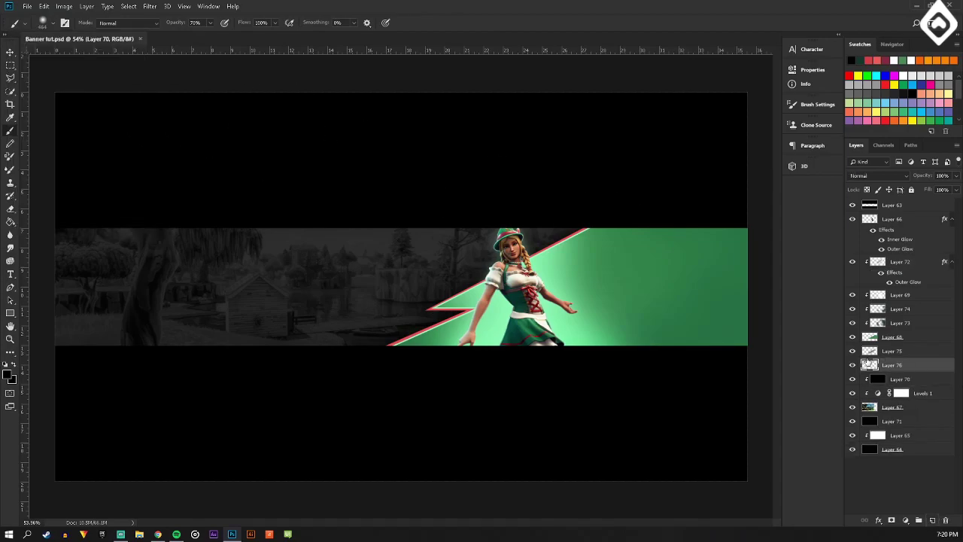
alt+click(896, 371)
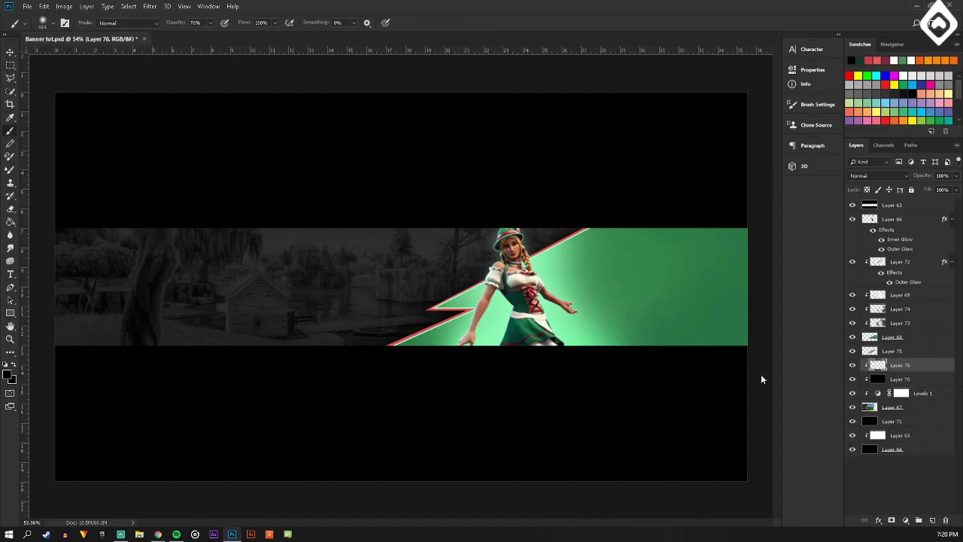
Paint white over the lake background beside the slanted edge with a 511 px soft brush.
click(12, 364)
click(12, 364)
click(53, 23)
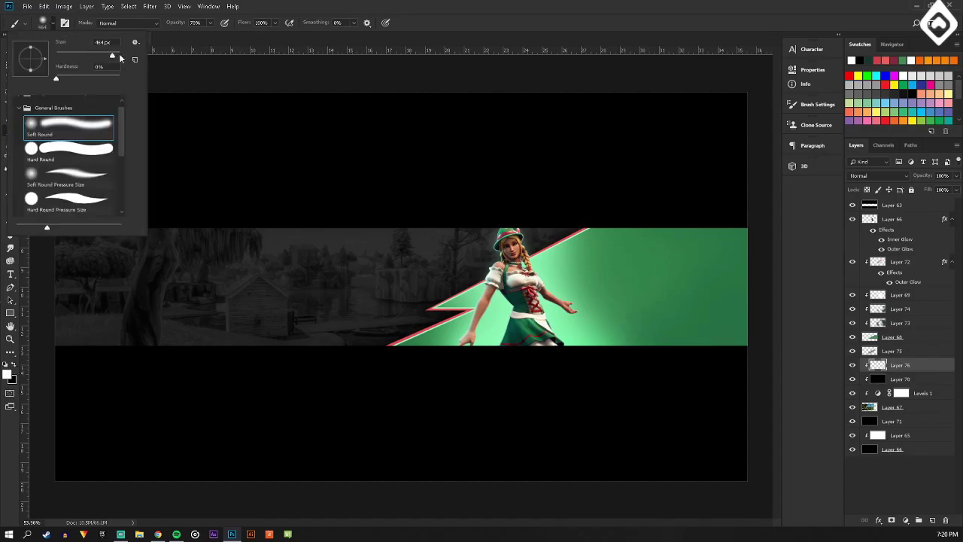
click(112, 57)
drag(113, 56, 115, 55)
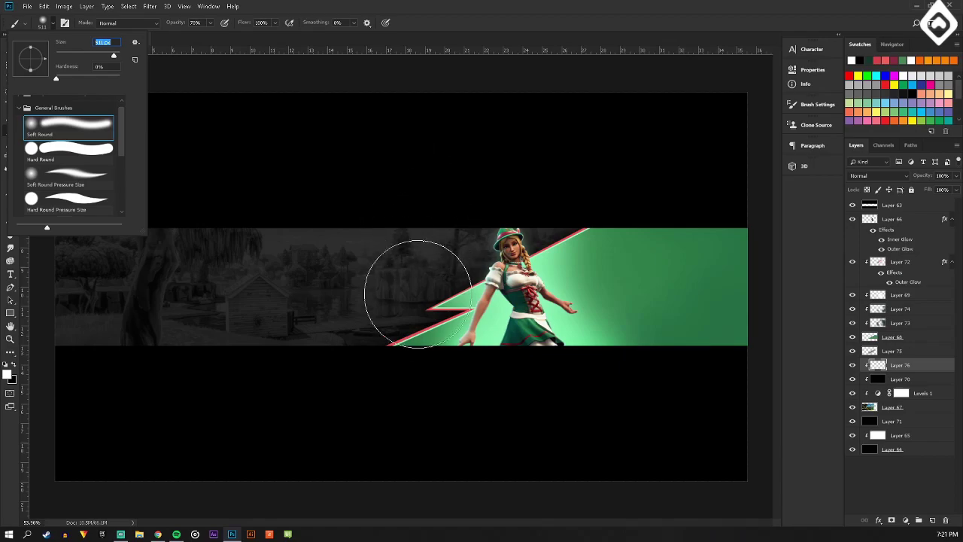
click(420, 303)
mouse_move(451, 339)
mouse_down()
mouse_move(327, 368)
mouse_move(431, 320)
mouse_move(398, 292)
mouse_move(206, 390)
mouse_move(181, 381)
mouse_move(457, 246)
mouse_move(327, 215)
mouse_up()
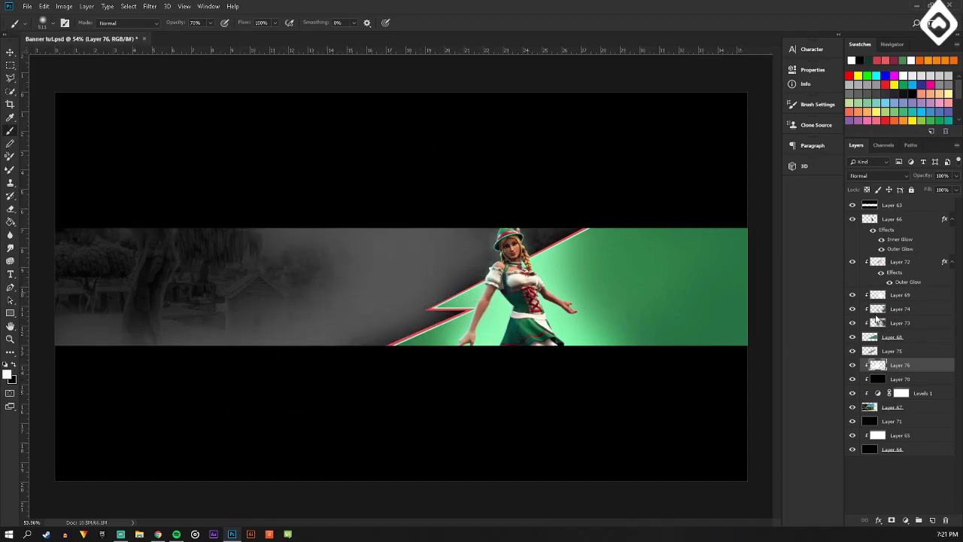
Set the white highlight layer's blend mode to Overlay, compare the lake with and without it, and reduce its opacity to 29%.
click(878, 179)
click(871, 296)
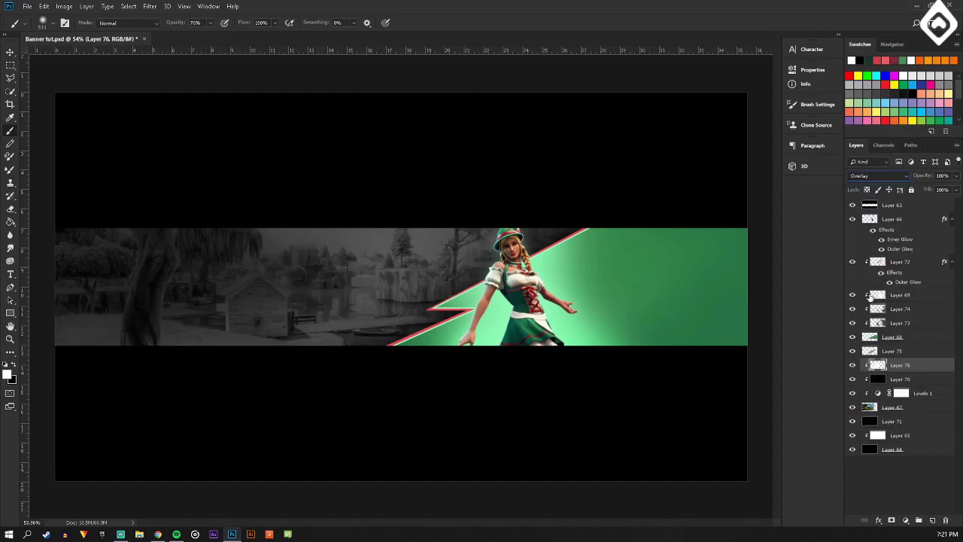
click(852, 367)
click(852, 366)
click(956, 175)
drag(954, 190, 929, 189)
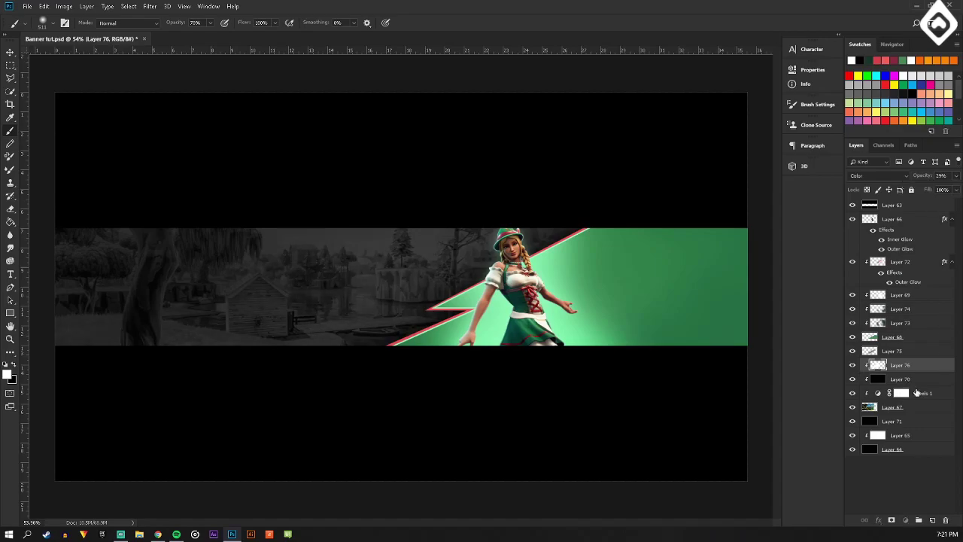
Create a new clipped layer directly beneath the white highlight layer and fill it with dark red sampled from the character's dress lacing.
ctrl+click(933, 520)
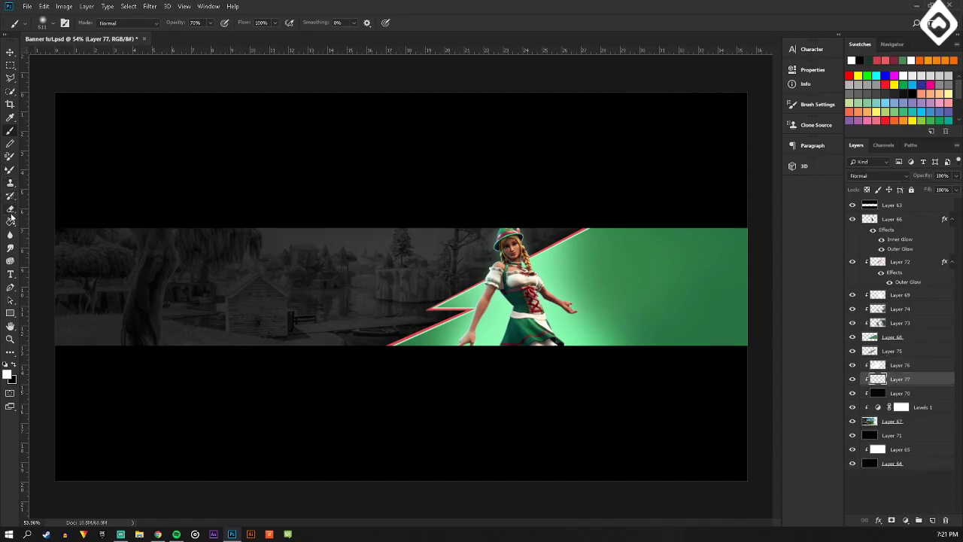
click(10, 221)
alt+click(536, 298)
drag(533, 302, 530, 299)
click(554, 313)
Set the dark red layer's blend mode to Color and reduce its opacity to 17%.
click(902, 175)
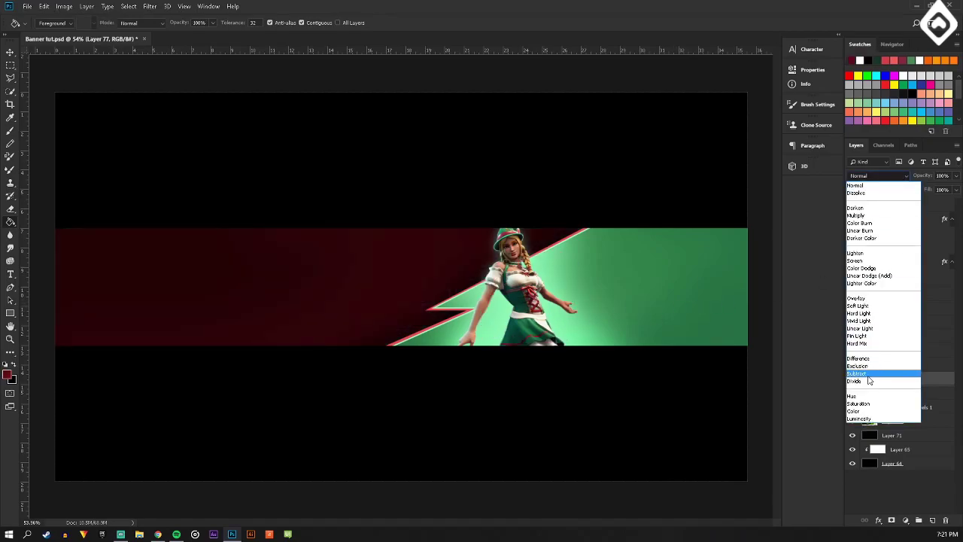
click(854, 412)
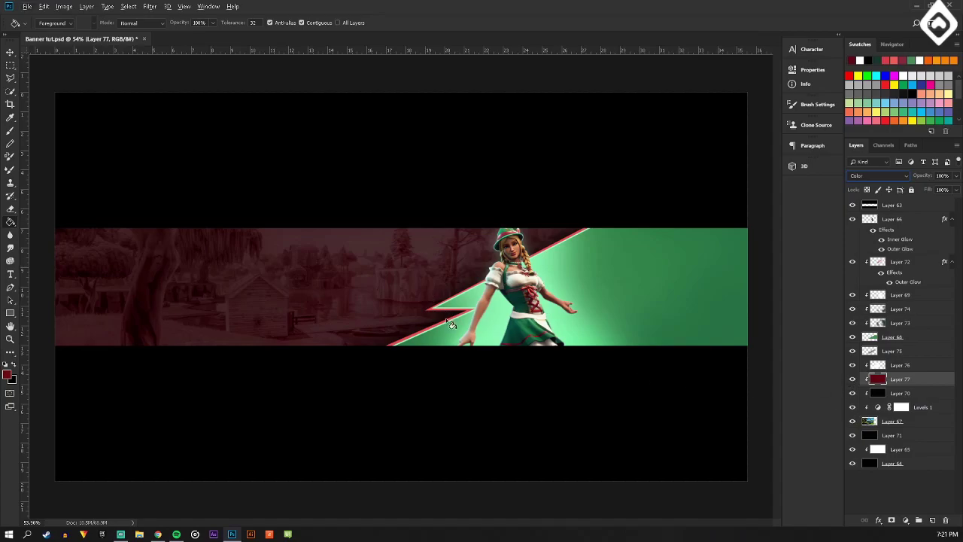
click(955, 176)
drag(953, 189, 919, 191)
click(10, 52)
click(956, 176)
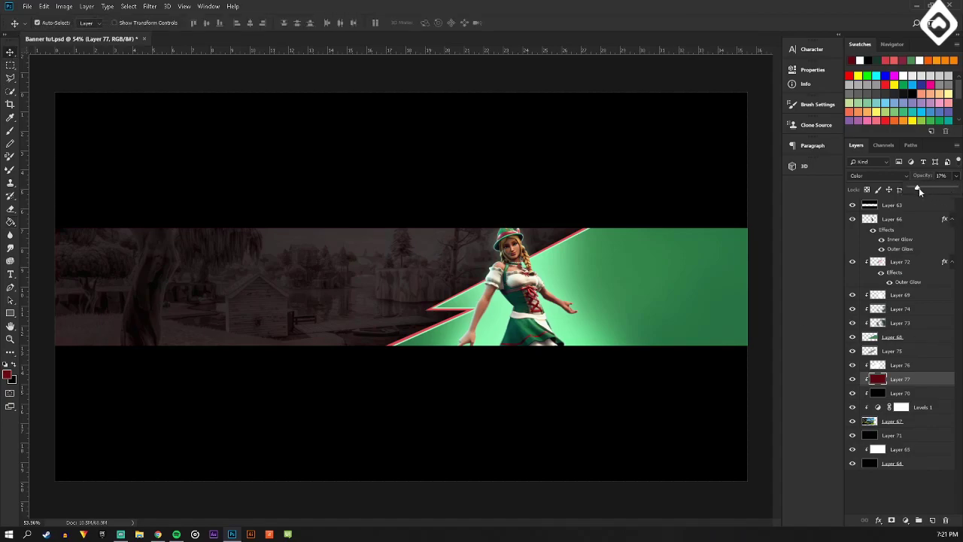
Hide the white highlight layer above the red tint to compare, delete it, and save the banner.
click(880, 398)
click(879, 398)
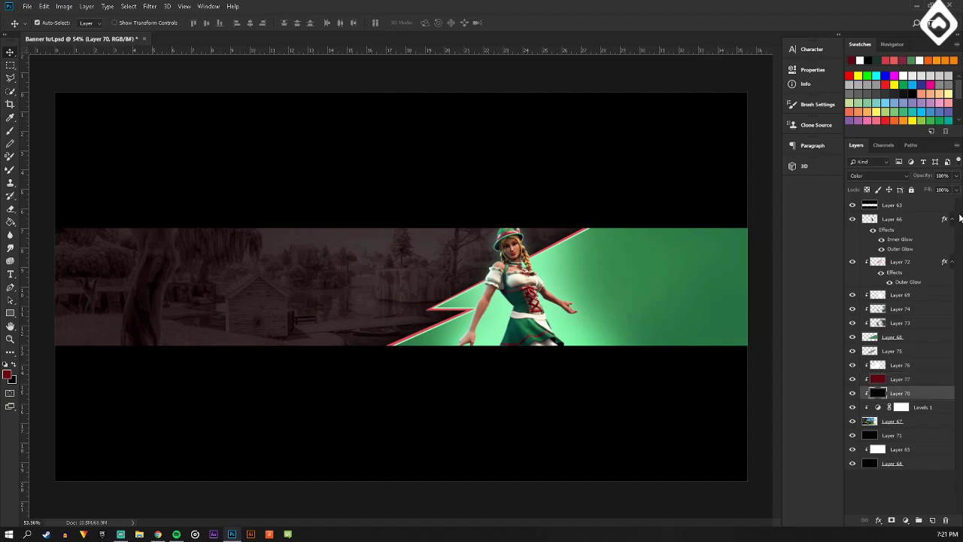
click(852, 368)
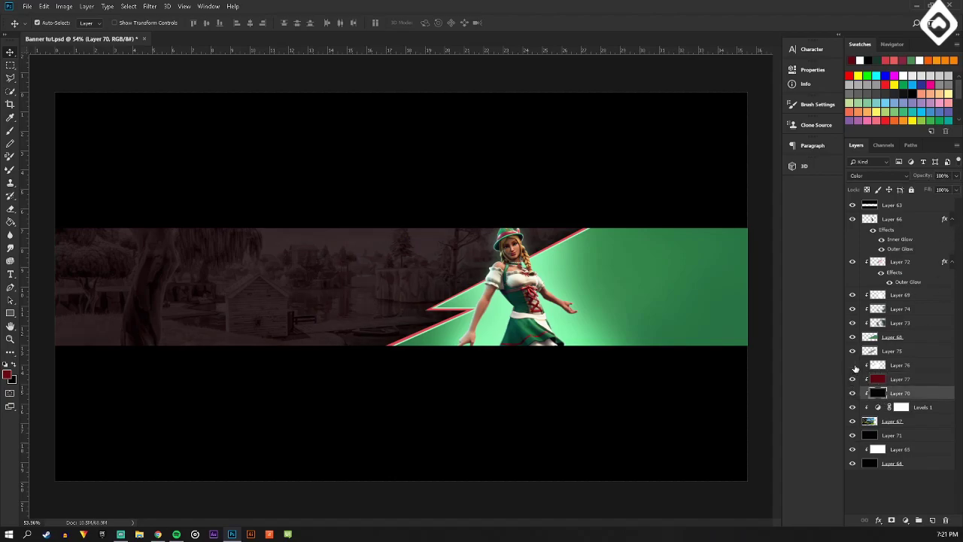
drag(906, 366, 946, 521)
click(26, 6)
click(43, 108)
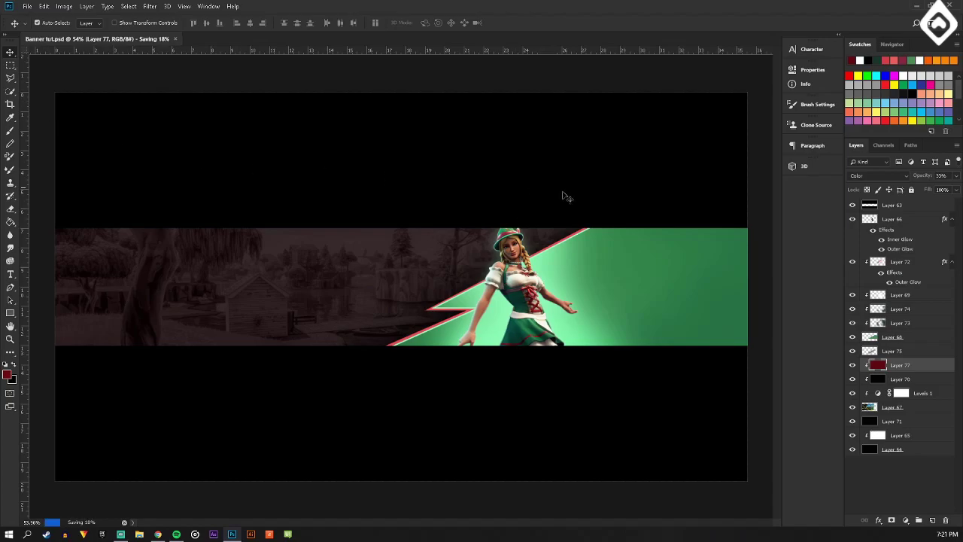
Reduce the lake background image layer's opacity to 20%.
click(913, 410)
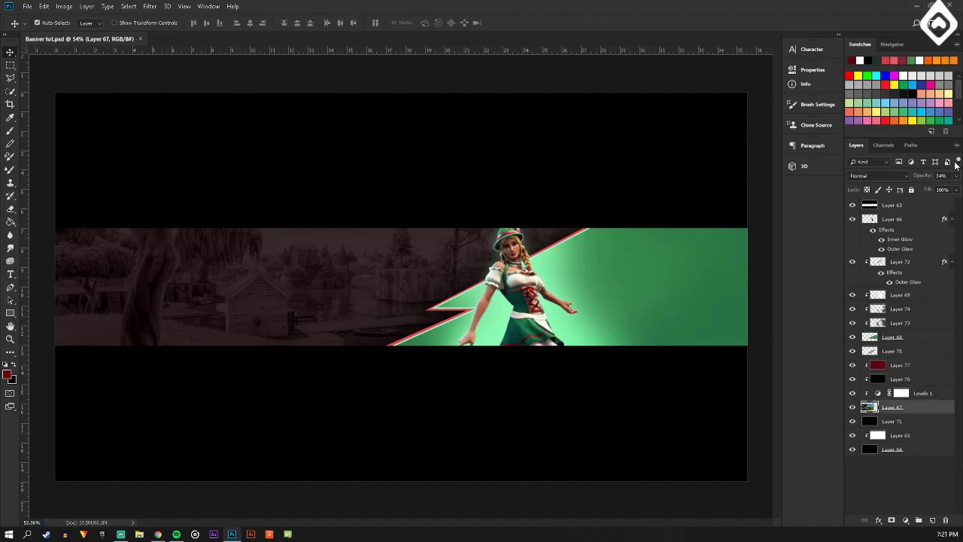
click(956, 175)
drag(926, 189, 919, 189)
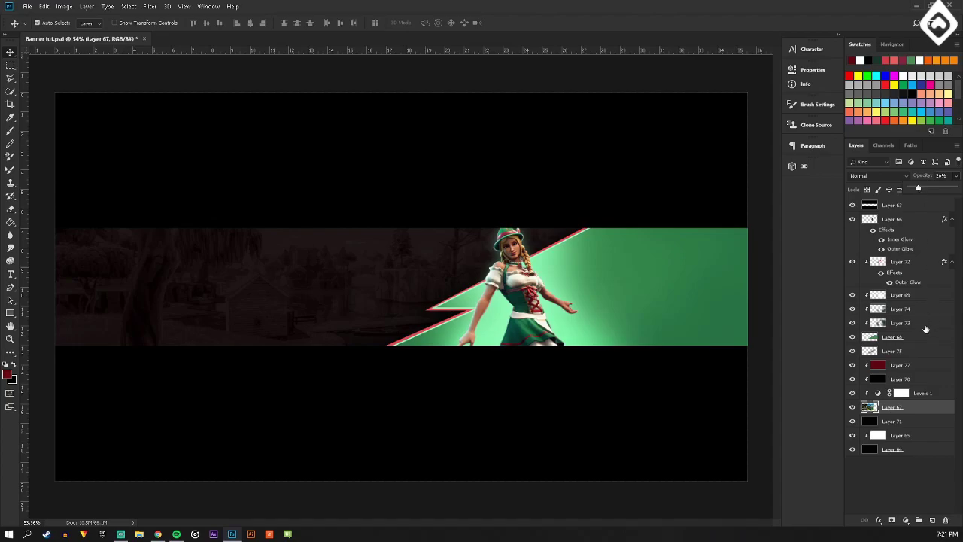
Set the dark red Color layer's opacity to 22% and save the banner.
click(908, 365)
click(956, 175)
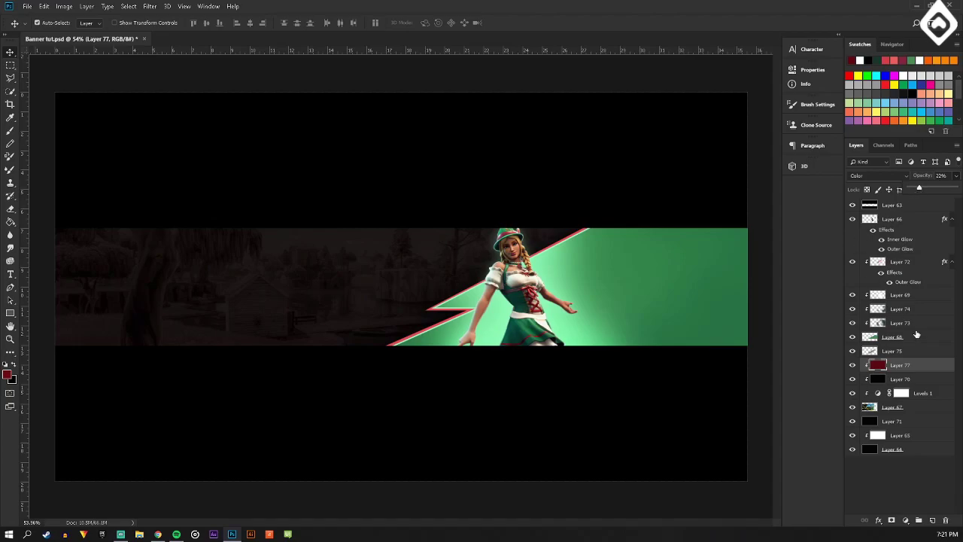
click(27, 6)
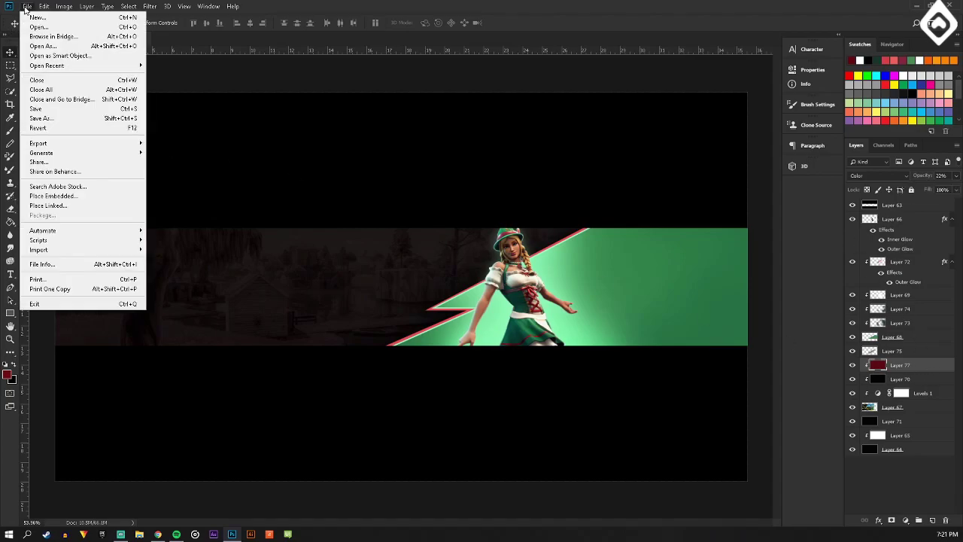
click(41, 111)
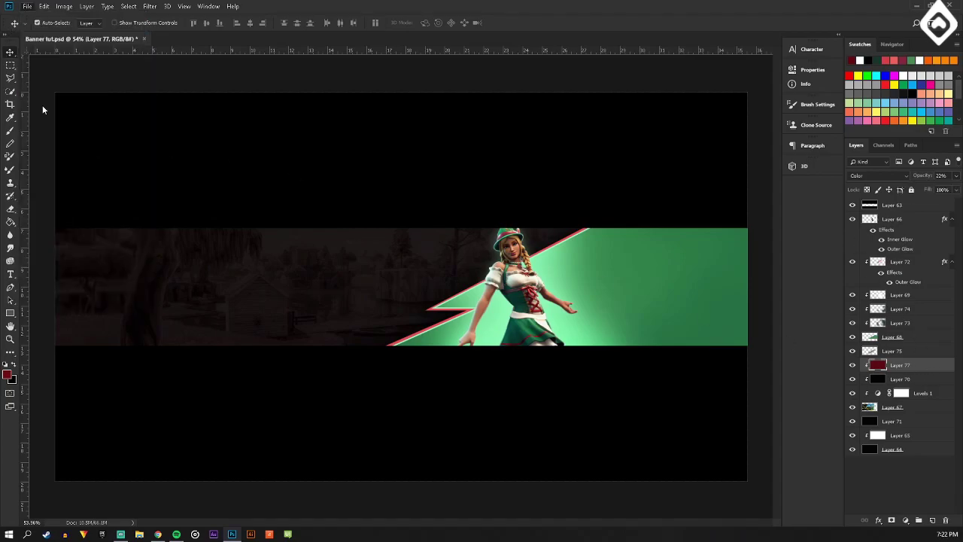
Set the text colour to white and create a new layer for the text directly beneath the green shape layer.
click(12, 275)
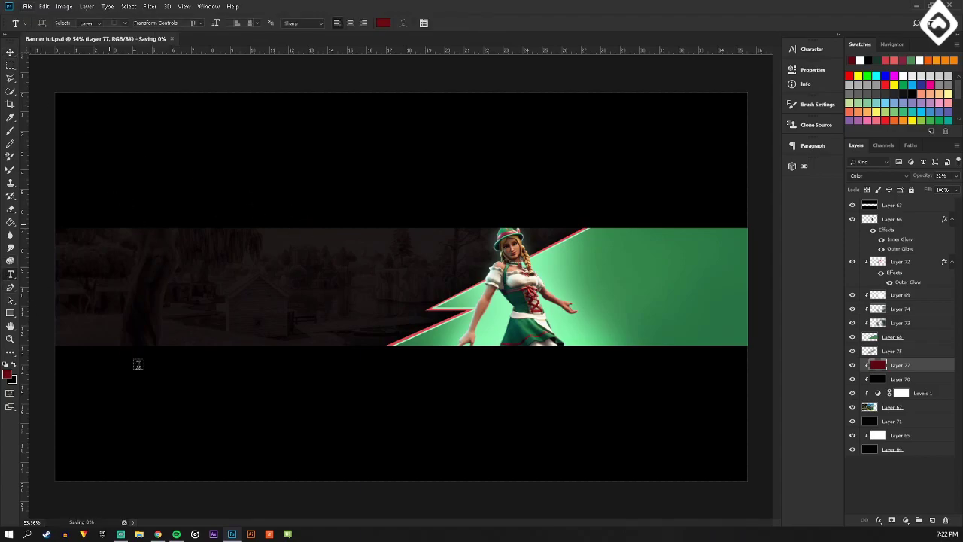
click(5, 365)
click(12, 364)
click(915, 226)
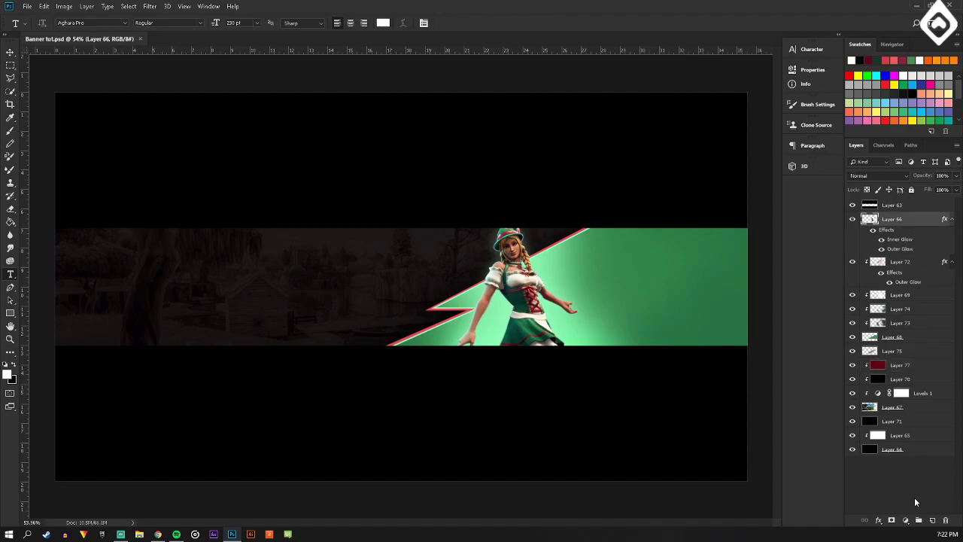
click(933, 520)
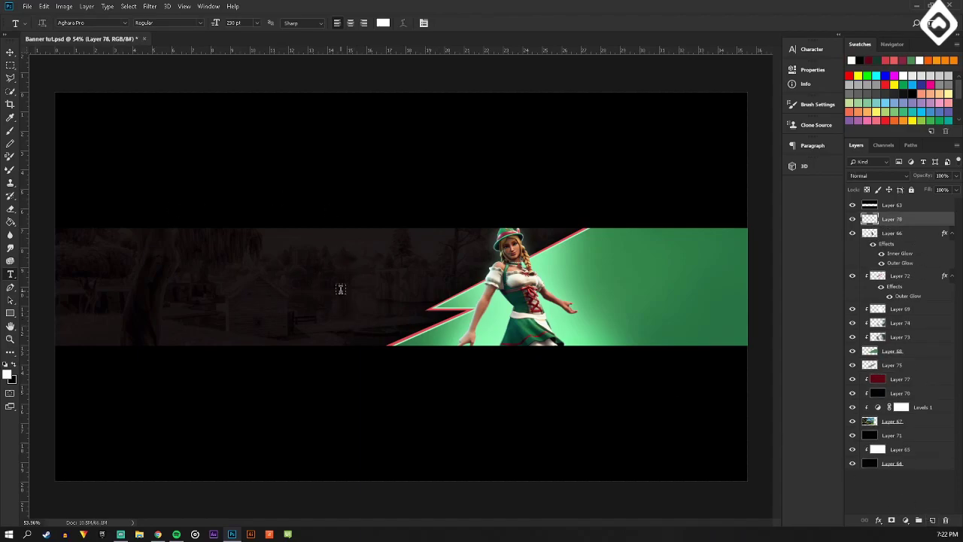
drag(925, 219, 930, 353)
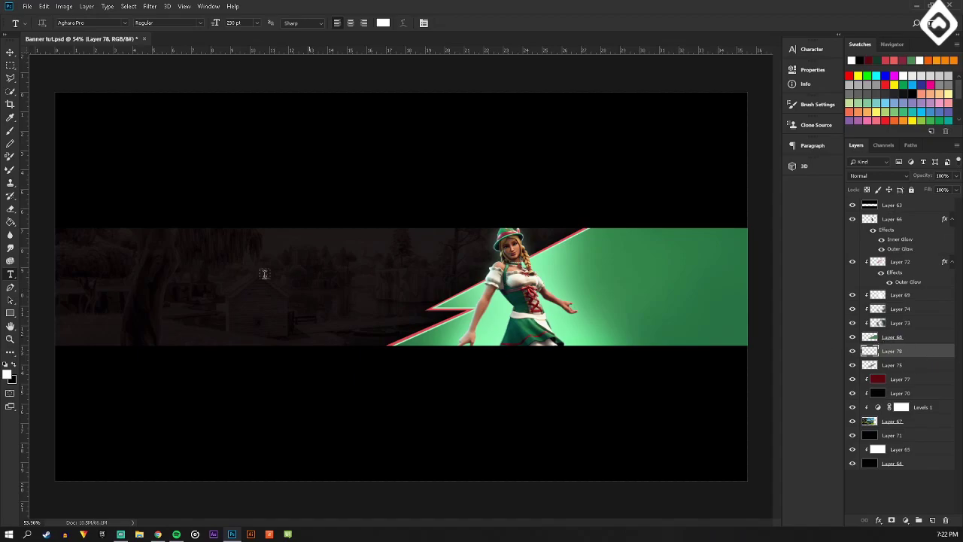
Add the white text "NAME" in Aghara Pro over the lake background beside the character.
click(301, 300)
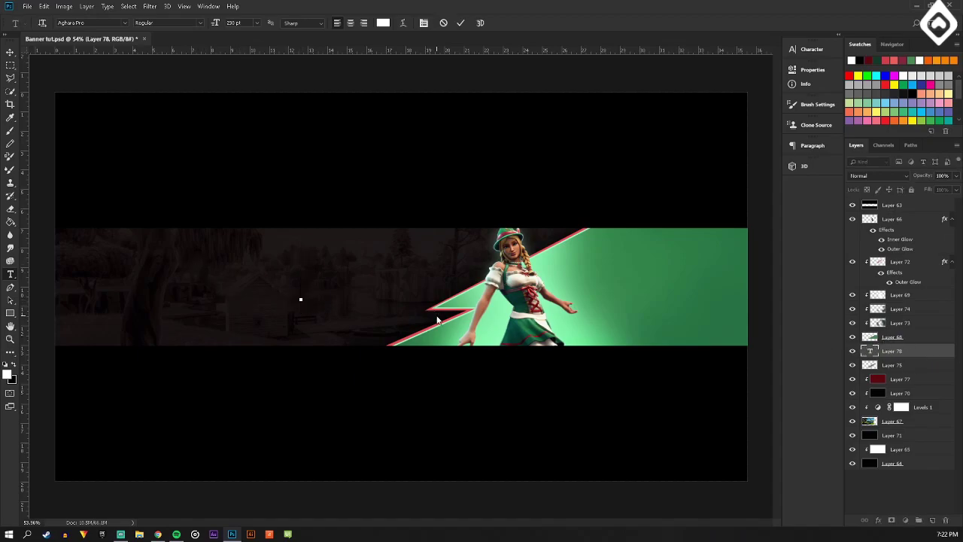
text(NAME)
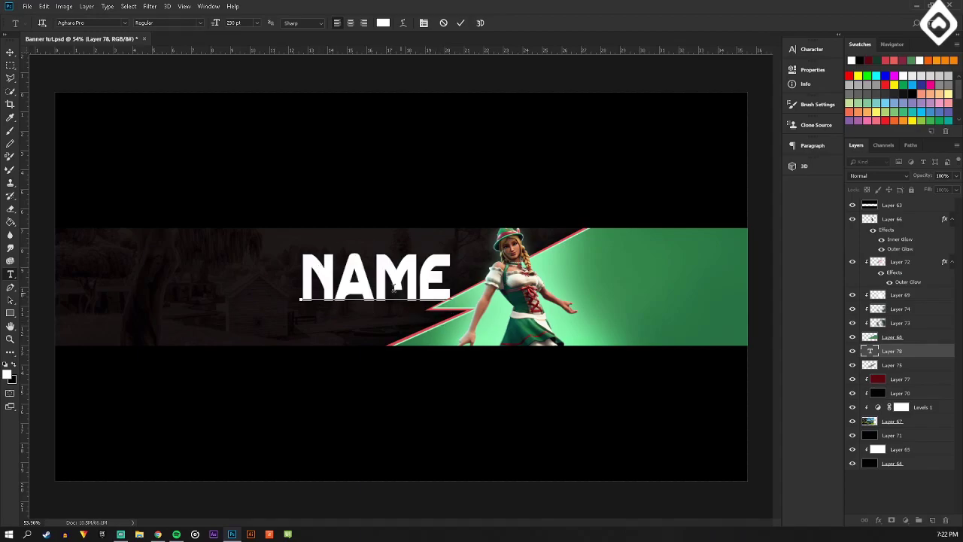
double_click(395, 288)
click(126, 24)
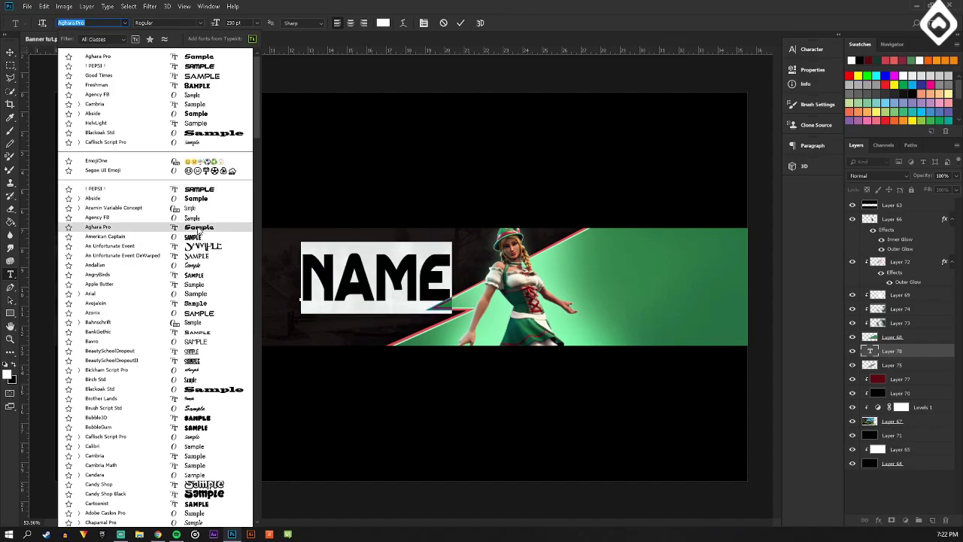
click(459, 25)
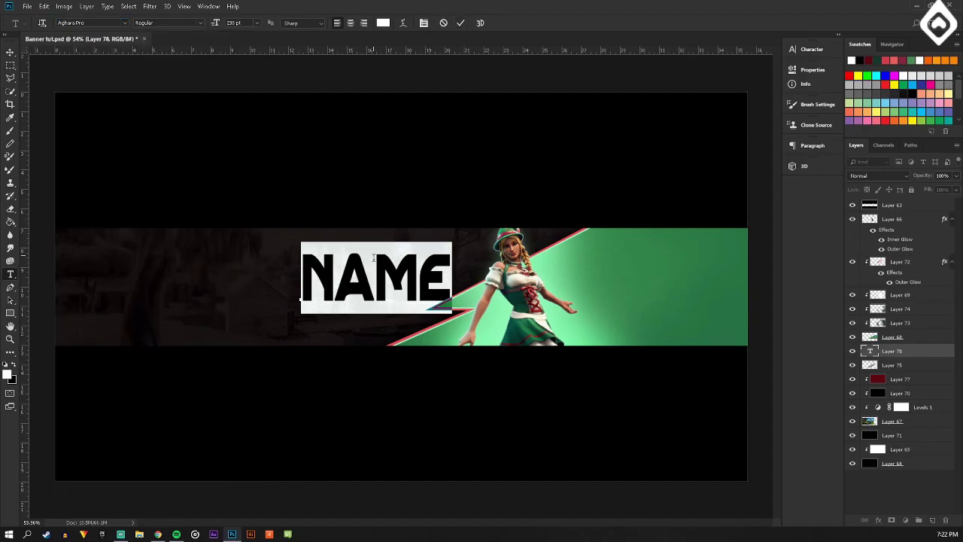
click(11, 52)
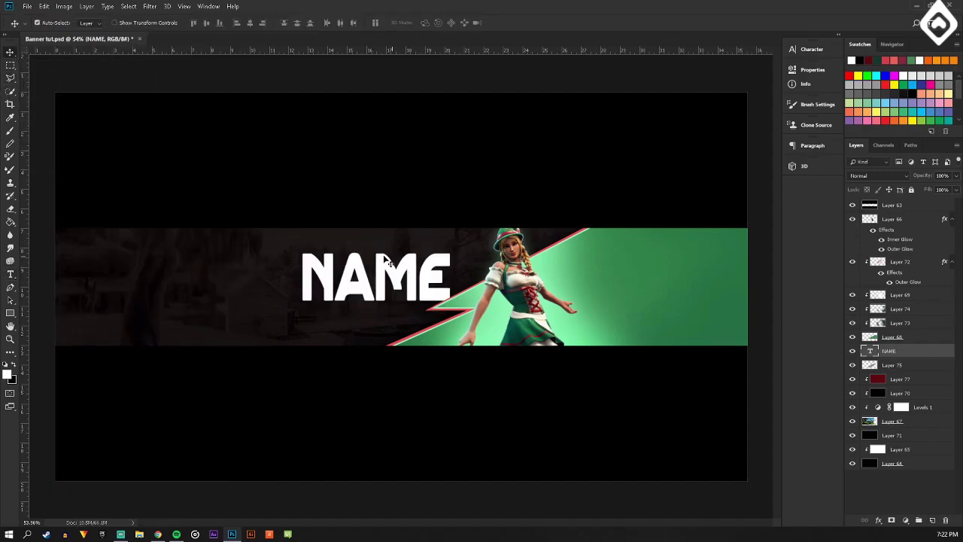
Rasterize the NAME text layer.
key(ctrl+t)
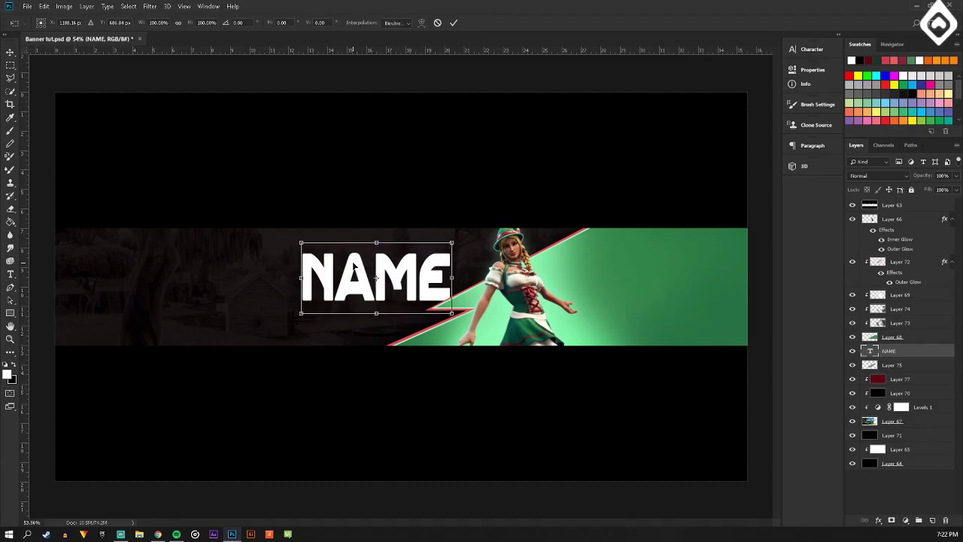
click(10, 53)
ctrl+click(931, 355)
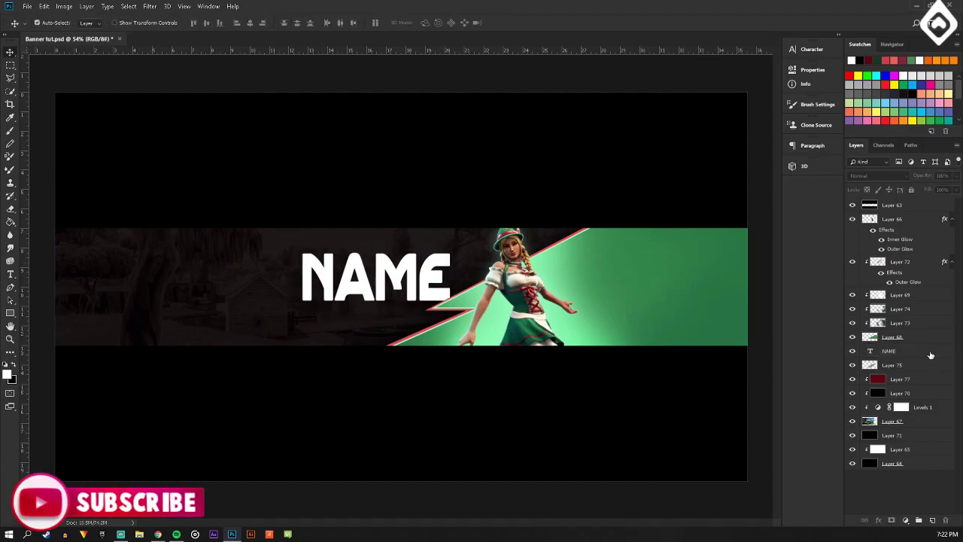
right_click(931, 352)
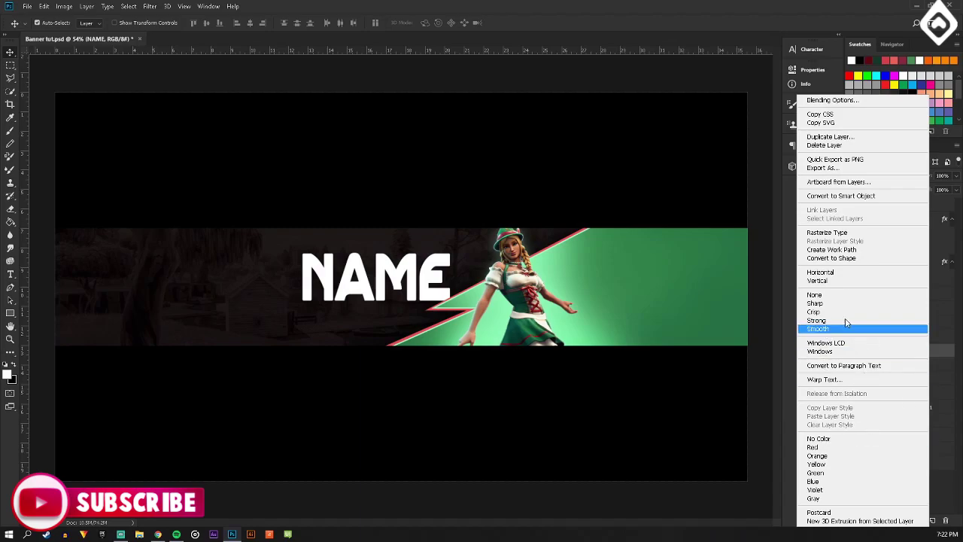
click(832, 233)
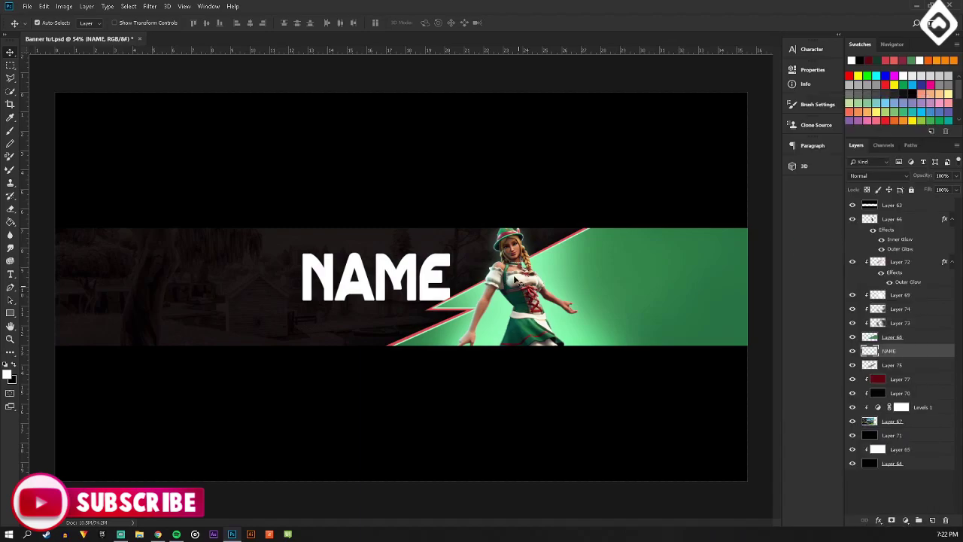
Apply a perspective transform to the NAME lettering, widening its base to about 121.7%.
key(ctrl+t)
right_click(416, 286)
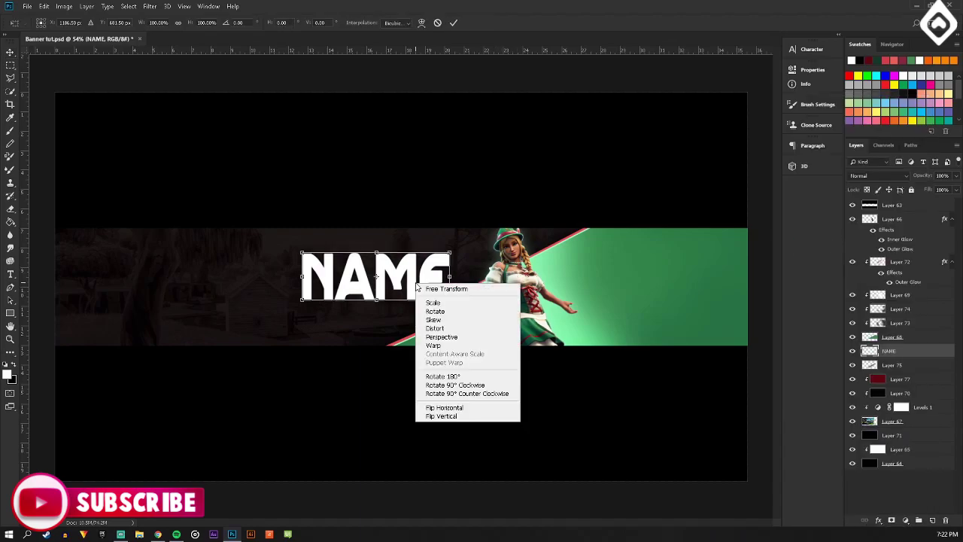
click(455, 337)
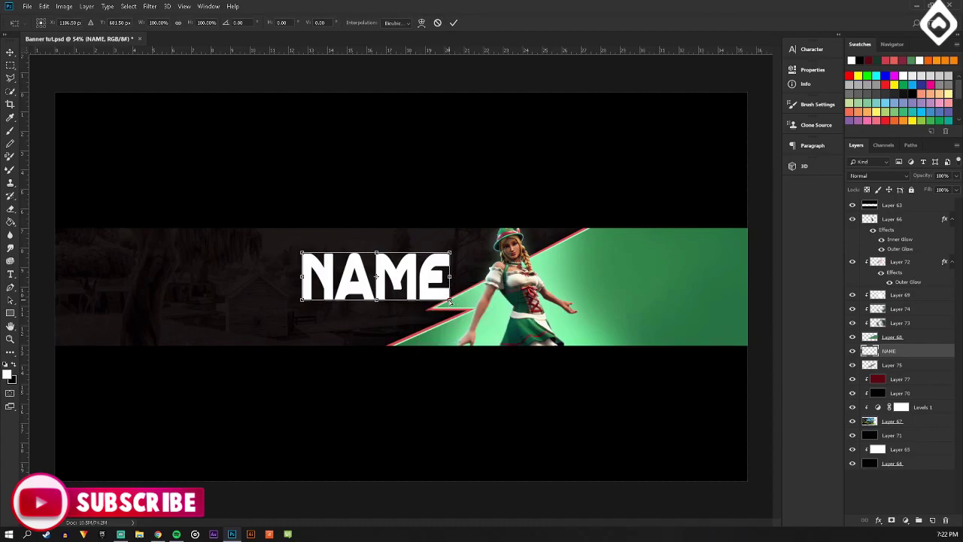
drag(449, 302, 477, 290)
Centre the NAME lettering on the banner using the guides, commit the transform, and hide the guides.
click(184, 6)
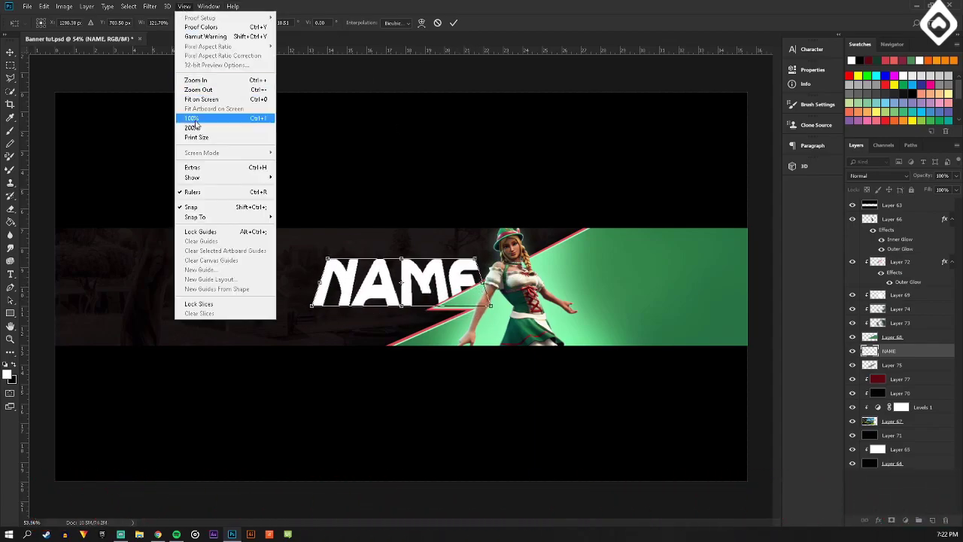
click(205, 175)
drag(448, 281, 440, 284)
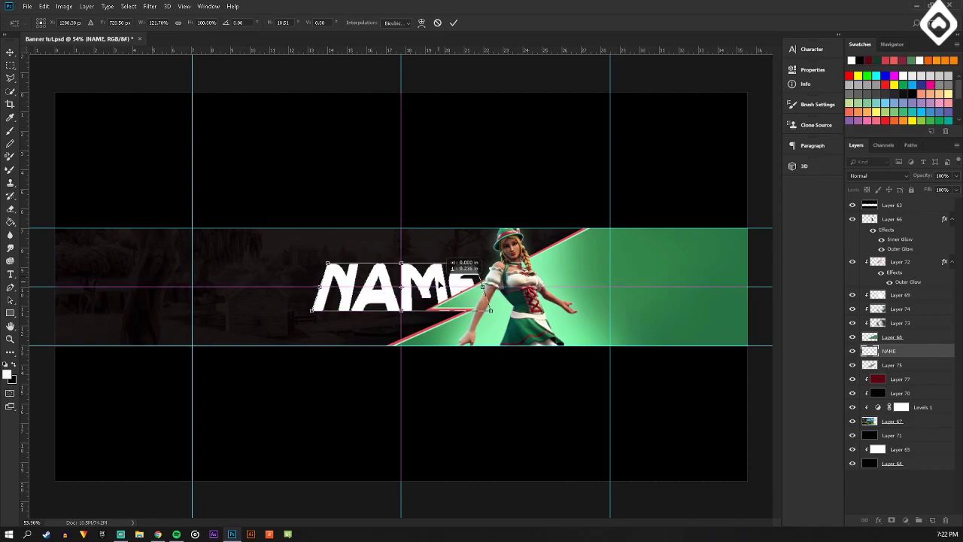
click(11, 55)
click(439, 200)
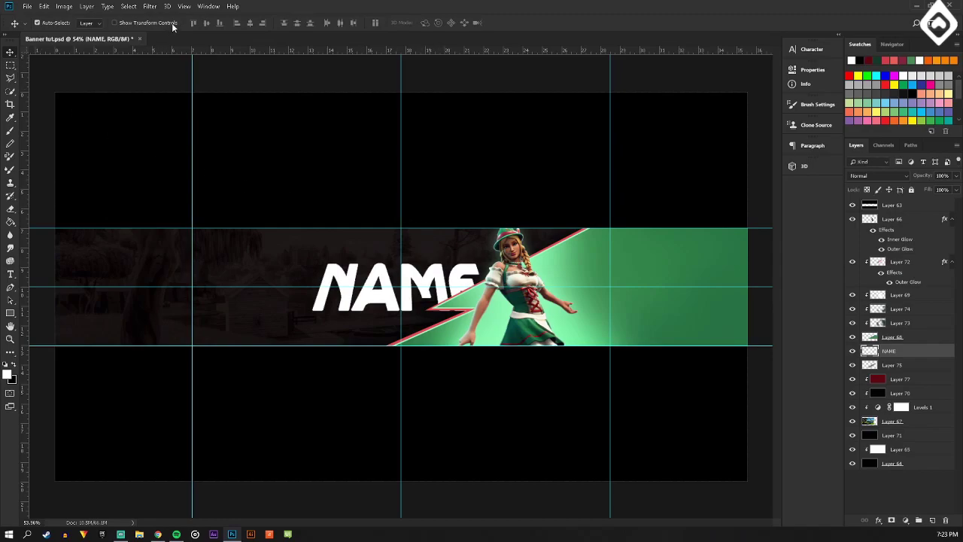
click(184, 6)
click(204, 167)
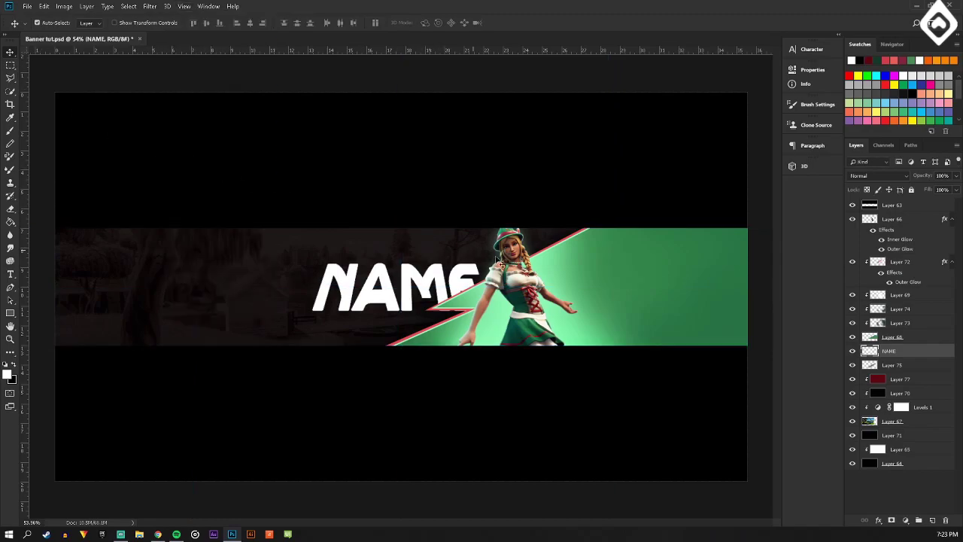
Duplicate the NAME layer beneath the original and clip a new empty layer to the copy.
scroll(446, 300, up, 9)
scroll(124, 290, up, 2)
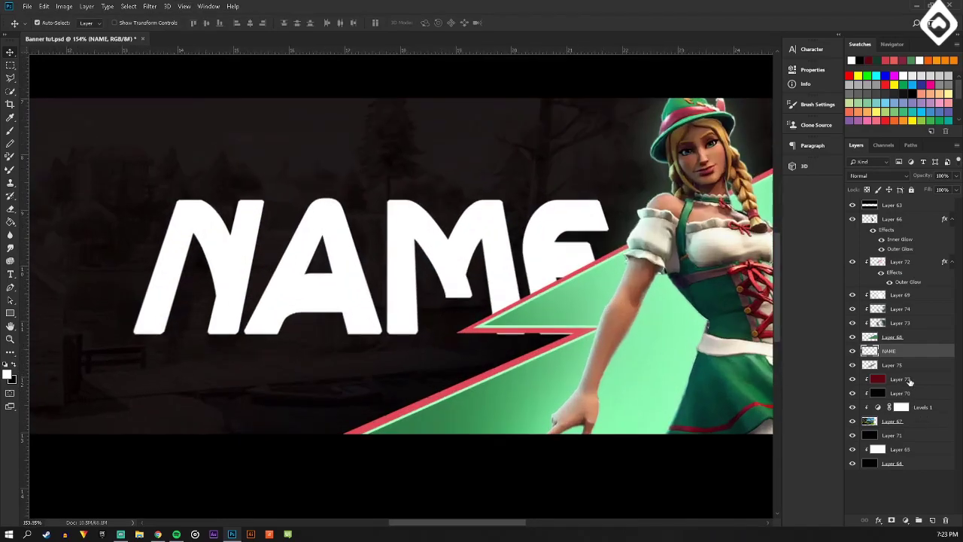
drag(923, 355, 925, 368)
click(932, 520)
click(933, 520)
alt+click(896, 368)
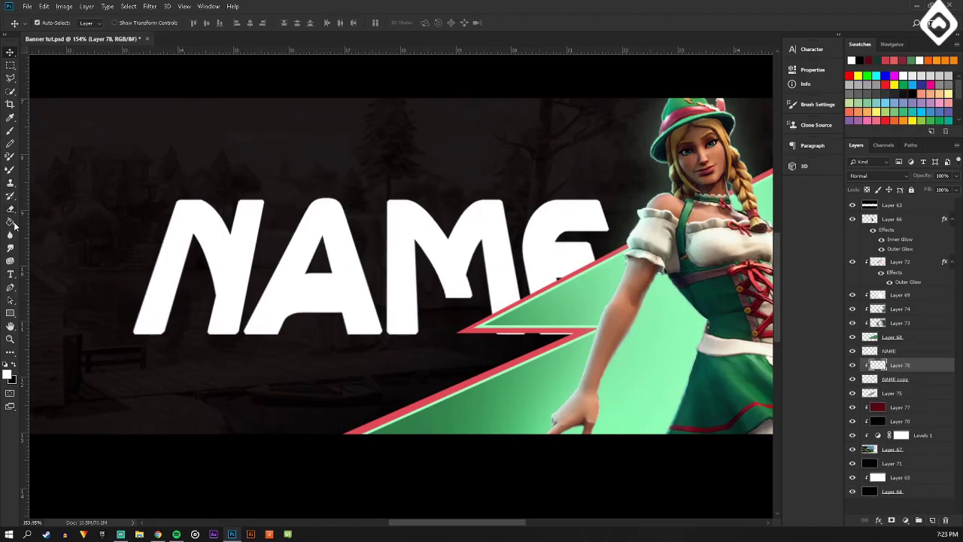
Fill the clipped layer with green sampled from the character's skirt and merge it with the NAME copy.
click(11, 222)
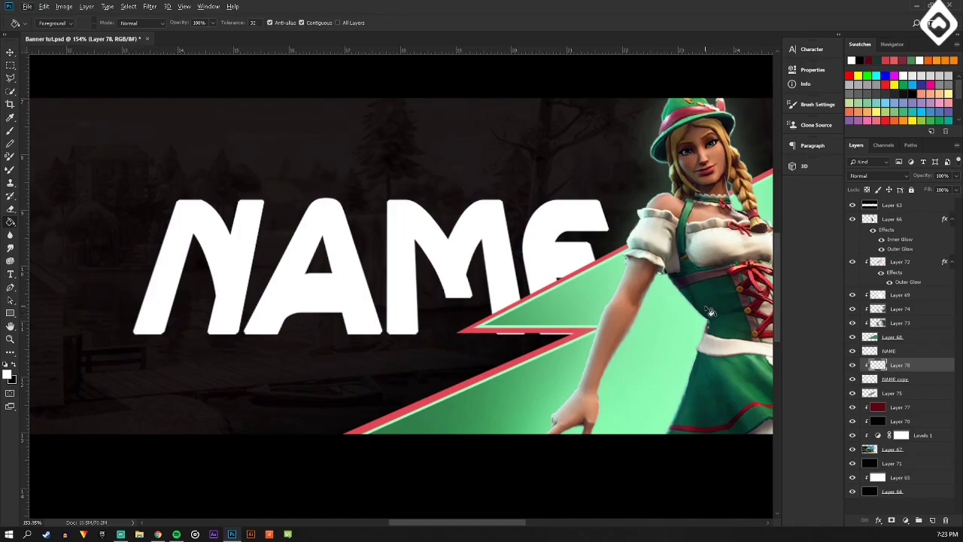
drag(709, 309, 735, 357)
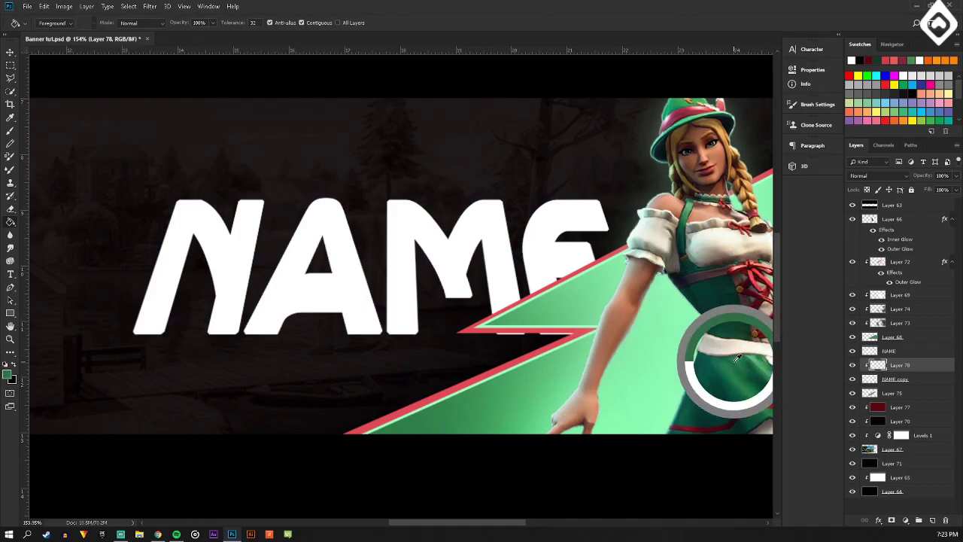
right_click(899, 380)
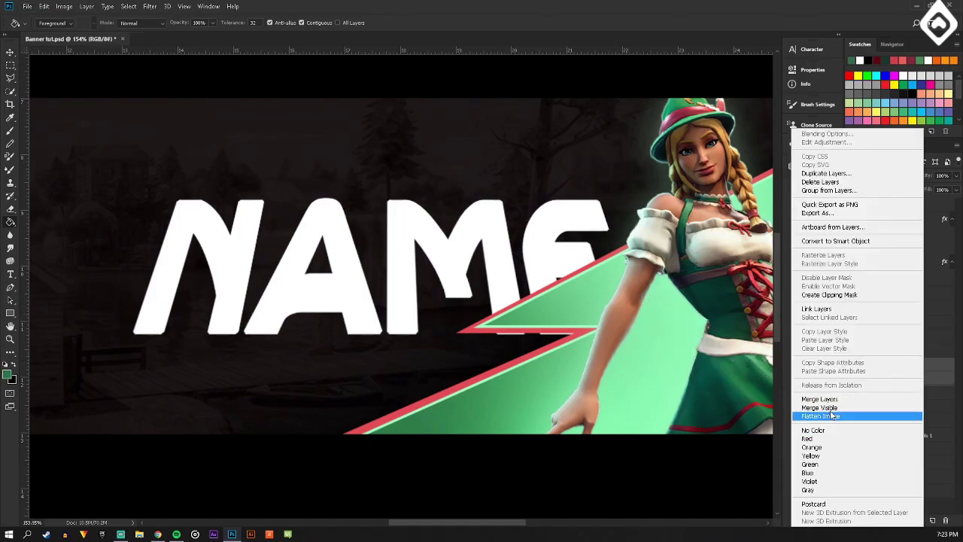
click(866, 399)
Duplicate the green NAME layer downward 19 times in small nudges to build an extruded side beneath the white lettering.
click(11, 53)
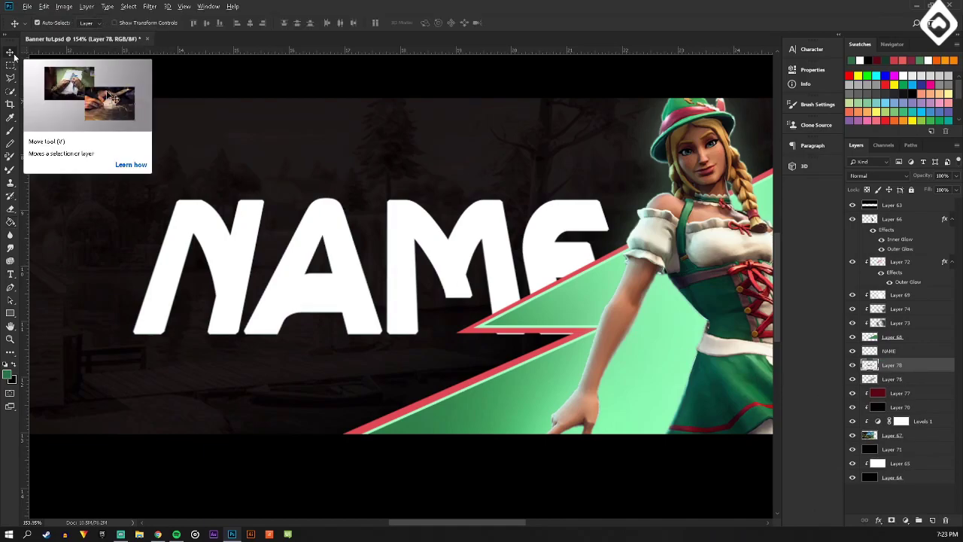
key(alt+Down)
key(alt+Down)
key(alt+Down)
key(alt+Down)
key(alt+Down)
key(alt+Down)
key(alt+Down)
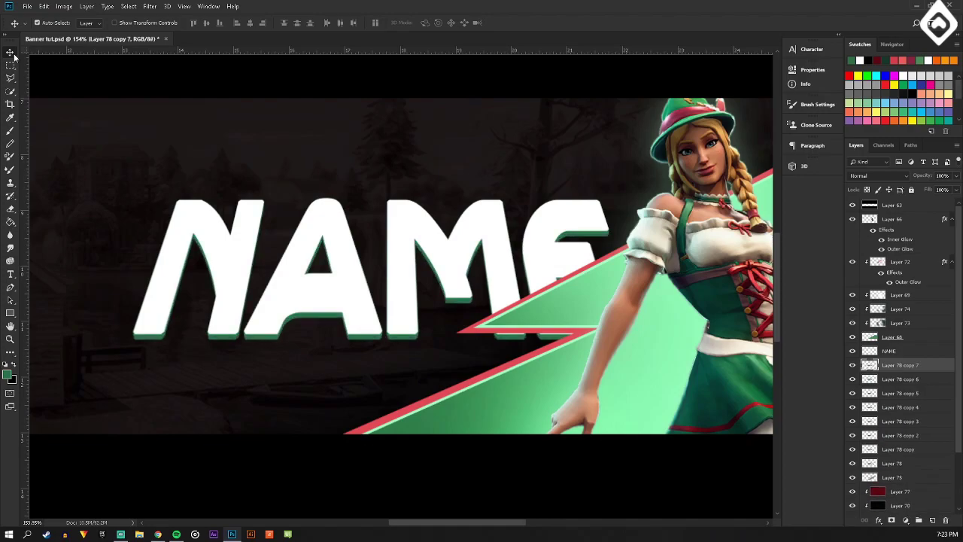
key(alt+Down)
key(alt+Down)
key(alt+Down)
key(alt+Down)
key(alt+Down)
key(alt+Down)
key(alt+Down)
key(alt+Down)
key(alt+Down)
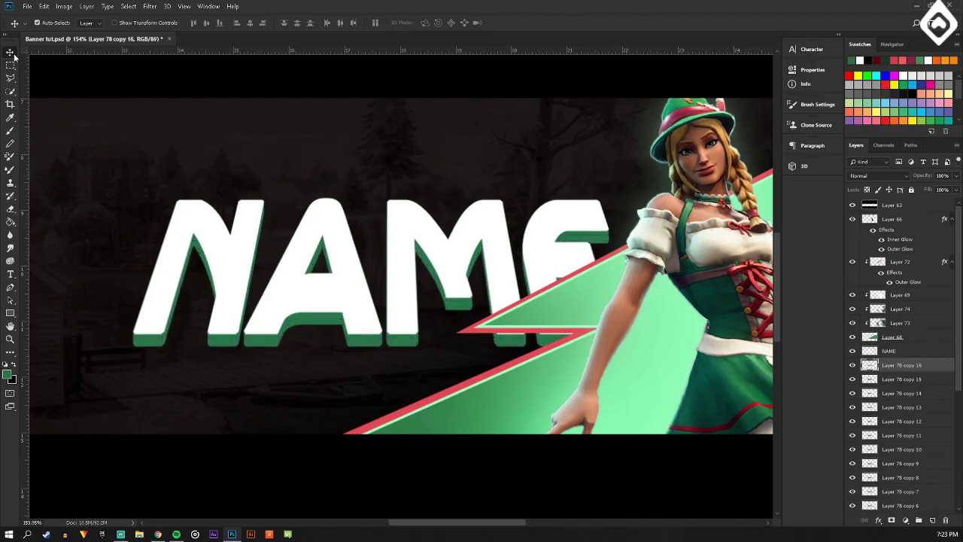
key(alt+Down)
key(alt+Down)
key(alt+Down)
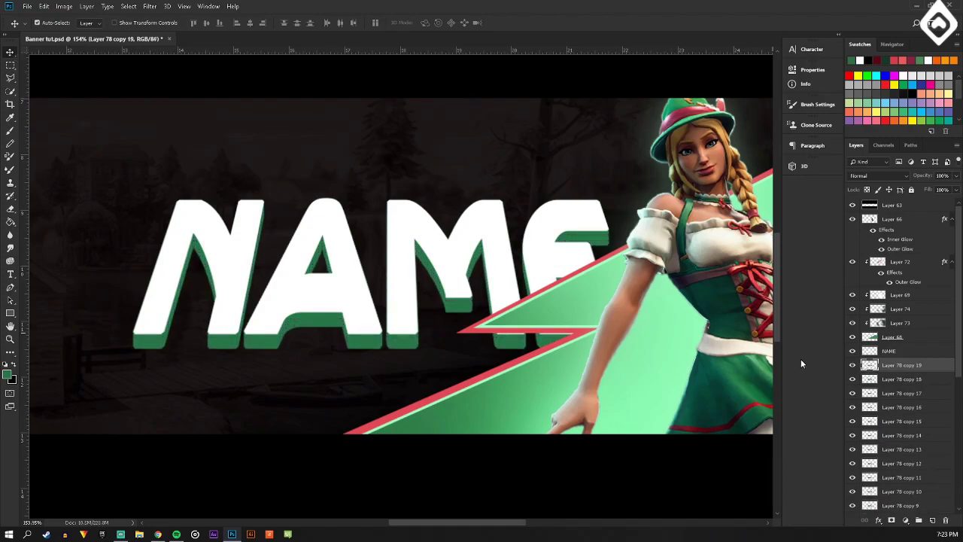
Merge all the green extrusion copies and the layer directly below them into one layer, then compare it hidden and shown.
scroll(892, 396, down, 5)
shift+click(911, 410)
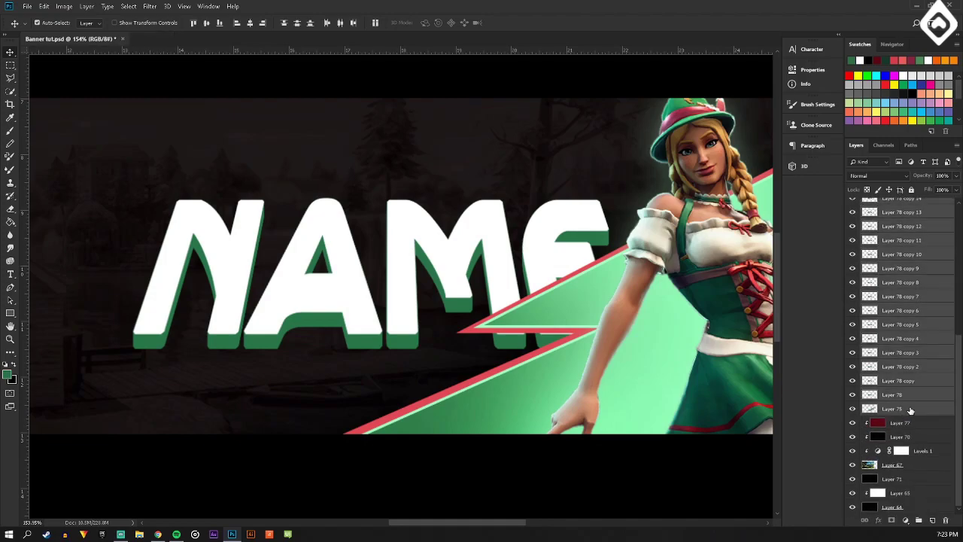
right_click(911, 410)
click(881, 283)
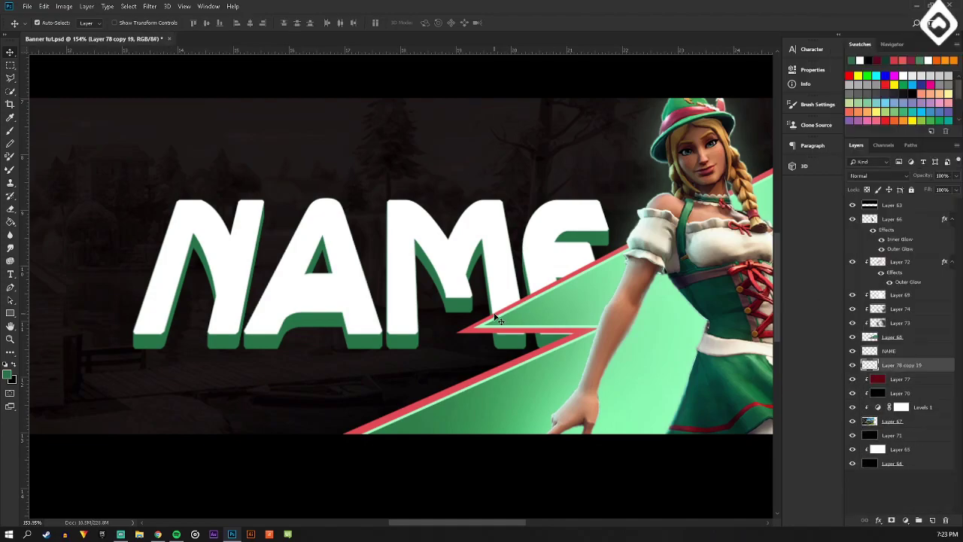
scroll(468, 310, down, 3)
scroll(468, 310, down, 1)
click(850, 365)
click(851, 365)
scroll(405, 290, up, 10)
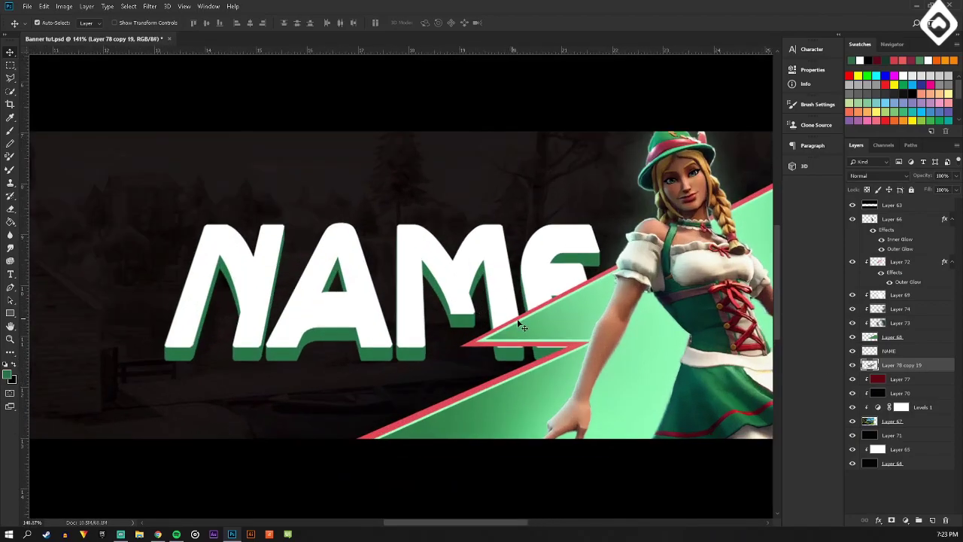
Clip a new layer to the green extrusion and brush soft white highlights along its lower edge at 70% opacity.
click(932, 520)
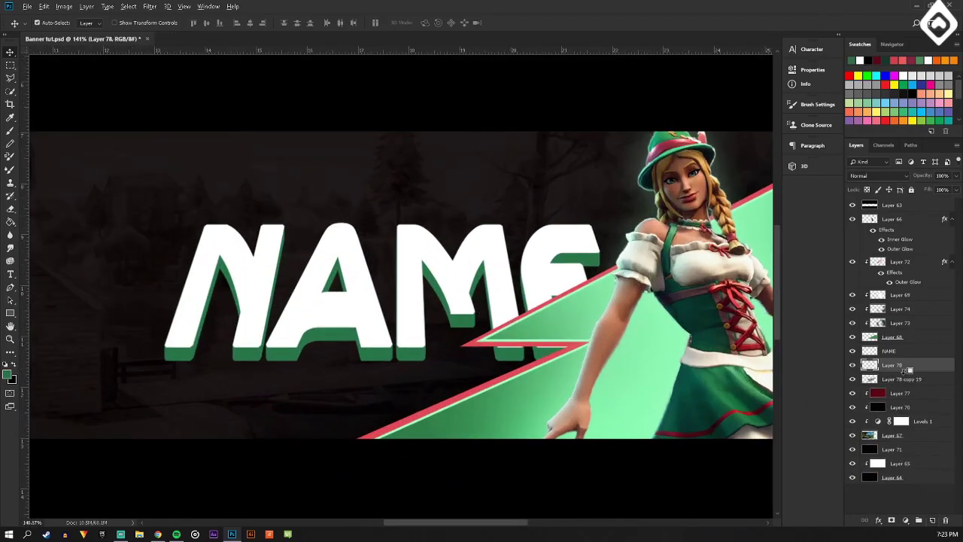
click(10, 142)
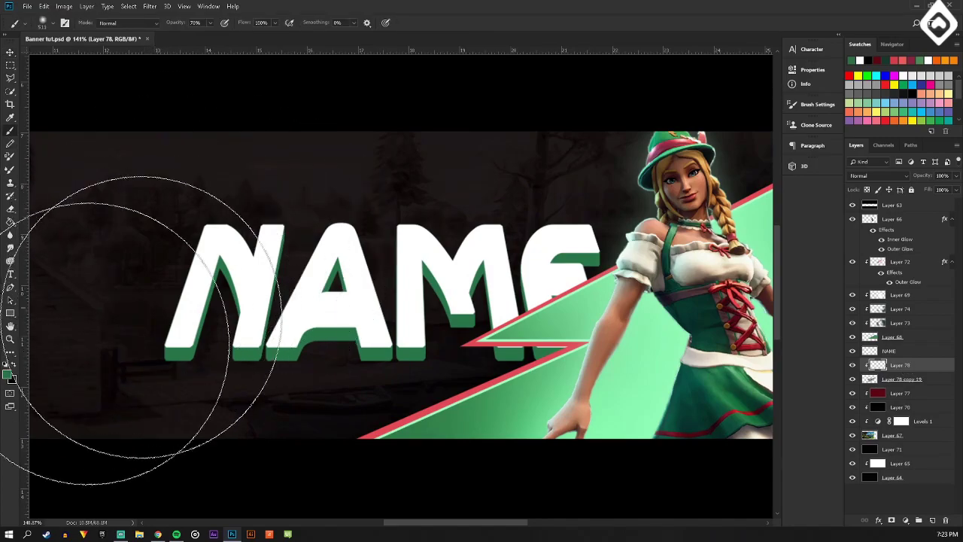
scroll(385, 346, down, 5)
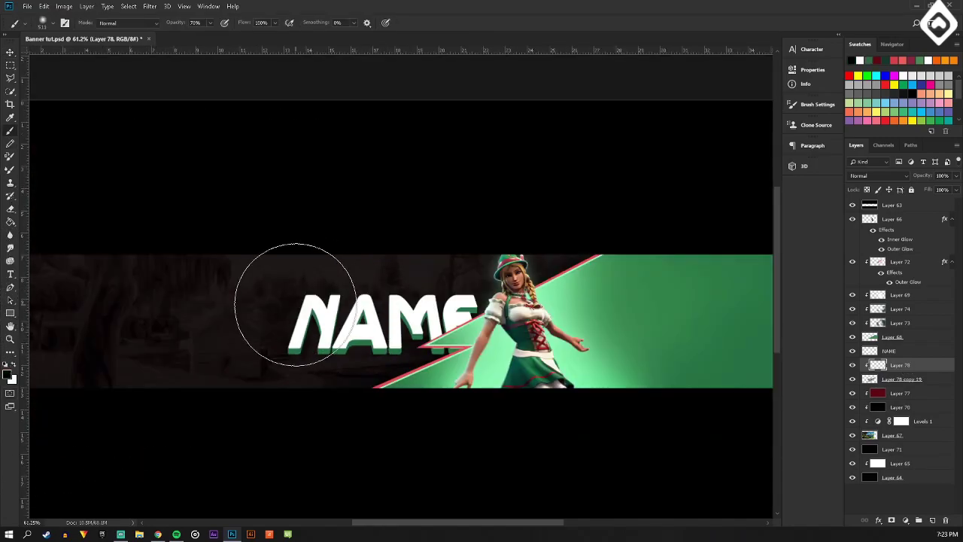
click(14, 365)
click(341, 390)
click(390, 387)
click(476, 384)
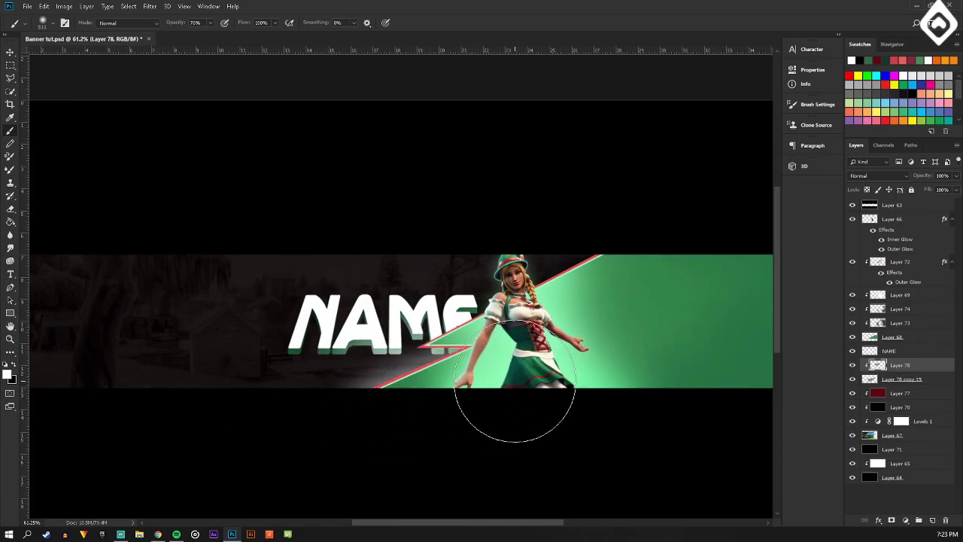
Compare the extrusion highlights hidden and shown, and set their layer's blend mode to Overlay.
click(853, 366)
click(853, 365)
click(853, 366)
click(853, 366)
click(872, 175)
click(864, 301)
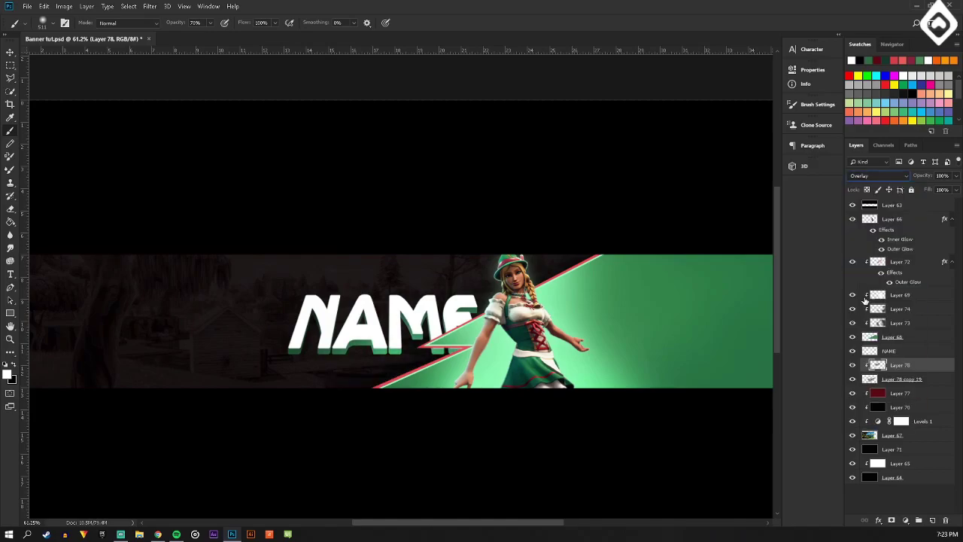
Clip a new layer to the white NAME lettering and brush it softly with a pale green sampled from the character's blouse.
click(905, 350)
click(932, 520)
alt+click(902, 357)
scroll(484, 301, up, 3)
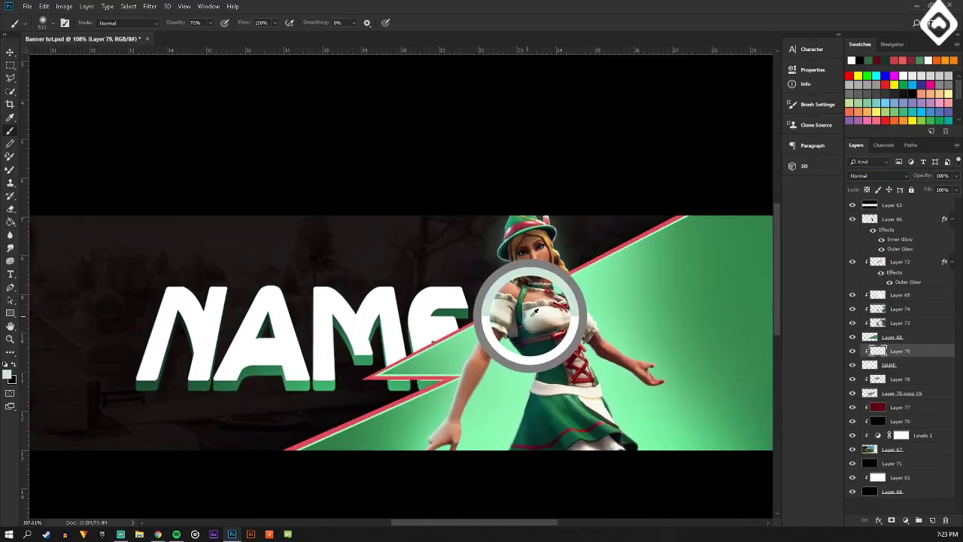
mouse_move(125, 254)
mouse_down()
mouse_move(158, 299)
mouse_move(219, 261)
mouse_move(361, 222)
mouse_up()
Add an Inner Glow to the NAME layer with Overlay blending and 100% opacity.
click(919, 366)
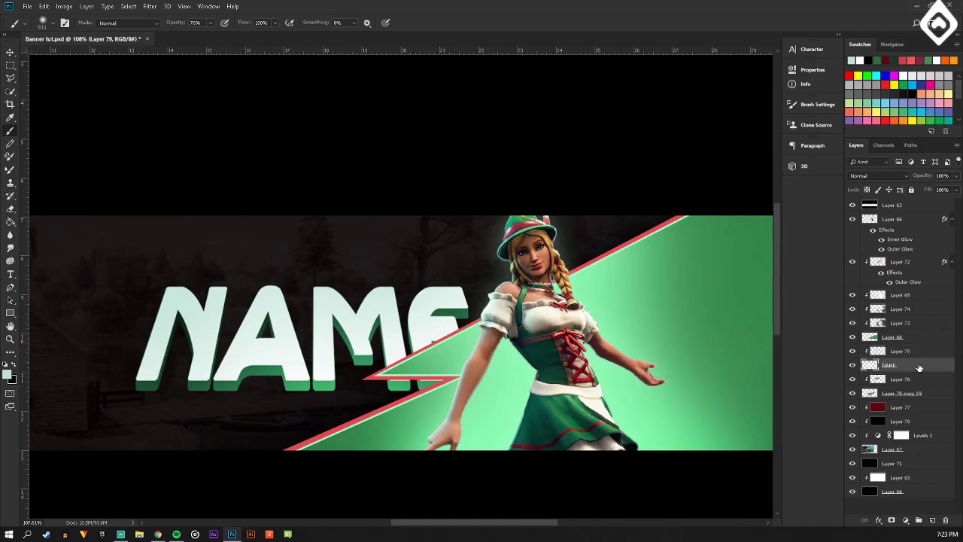
double_click(919, 366)
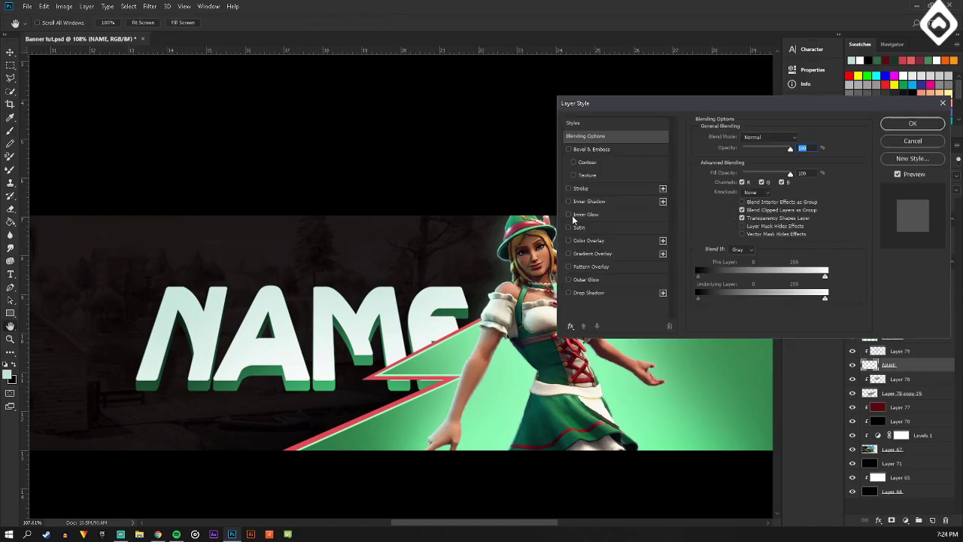
click(576, 215)
drag(771, 151, 787, 149)
click(761, 137)
click(756, 260)
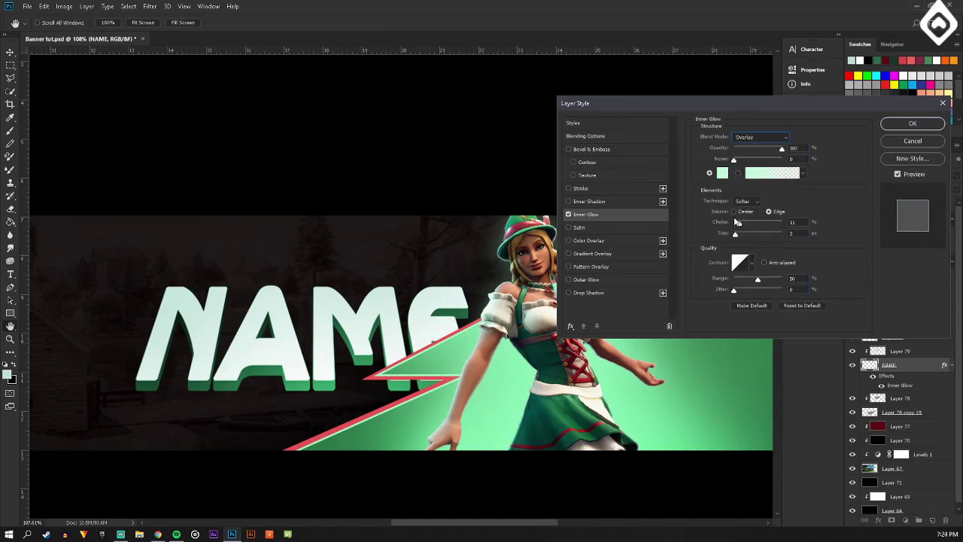
Make the NAME inner glow near-white with 100% choke, adjust its size, and apply the layer style.
click(725, 175)
drag(602, 140, 562, 114)
click(789, 110)
drag(738, 232, 807, 245)
drag(741, 236, 737, 238)
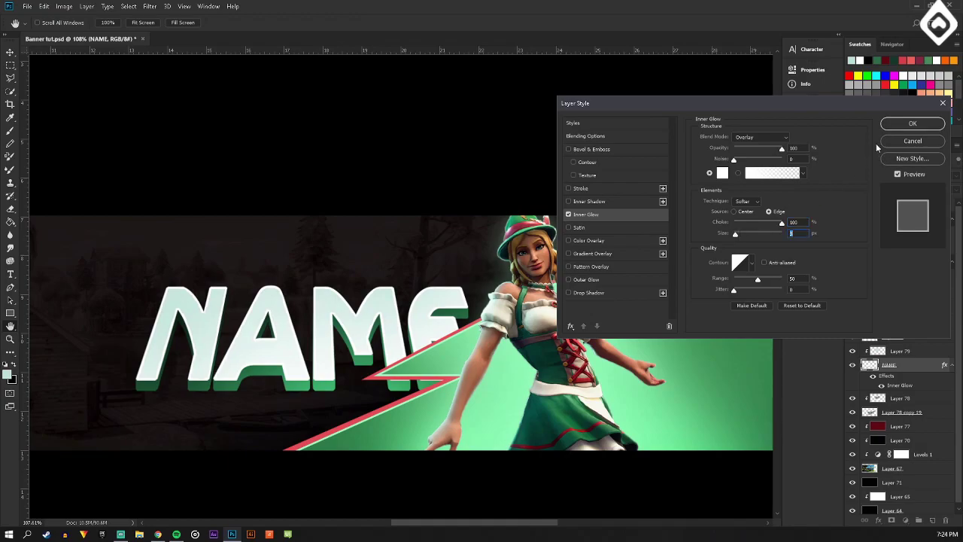
click(912, 124)
Create a new layer above the character and add the text "subscribe!" on the banner's green area.
key(b)
scroll(465, 276, down, 5)
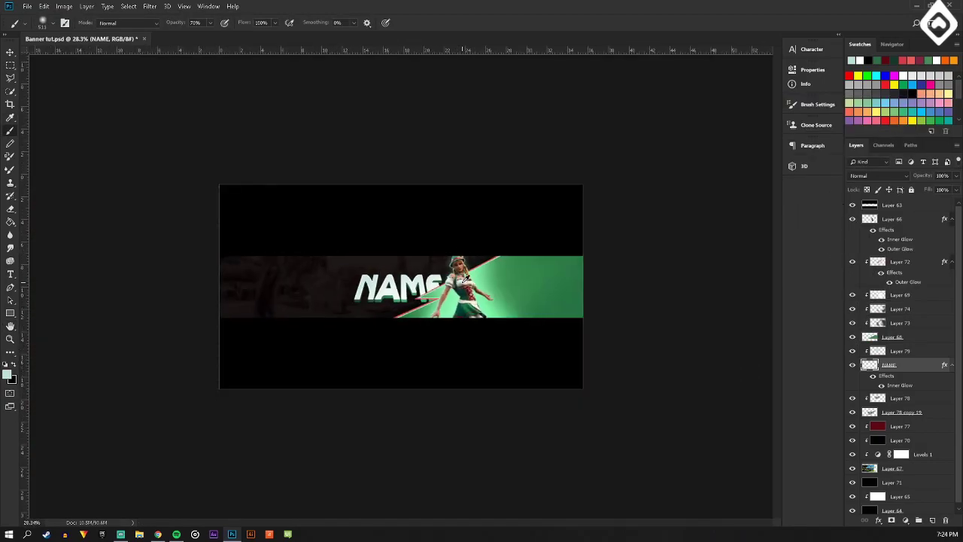
scroll(465, 275, up, 3)
click(9, 53)
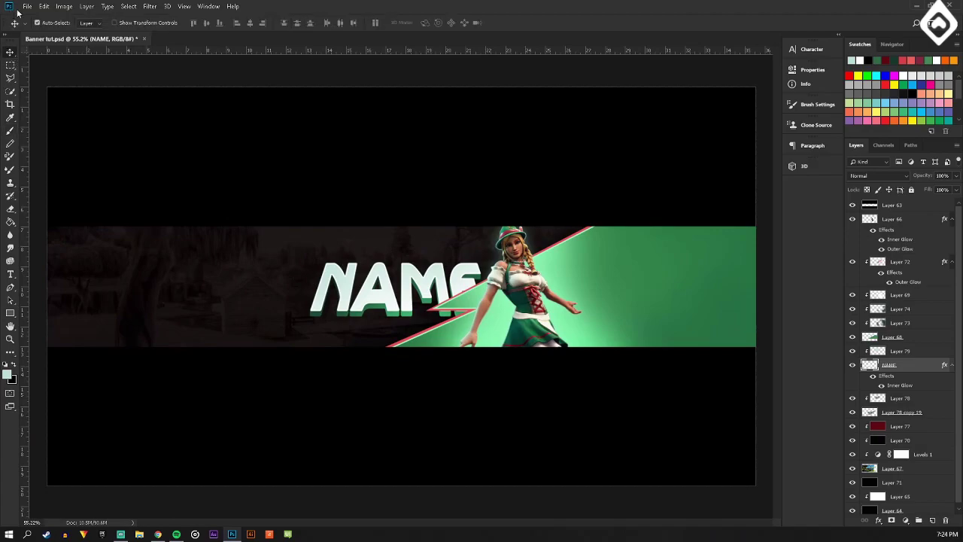
click(11, 275)
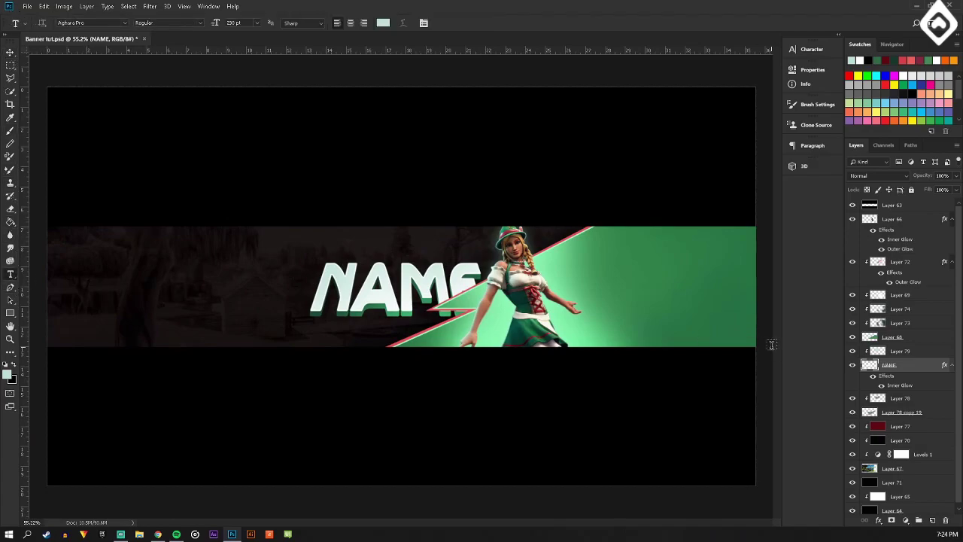
click(916, 238)
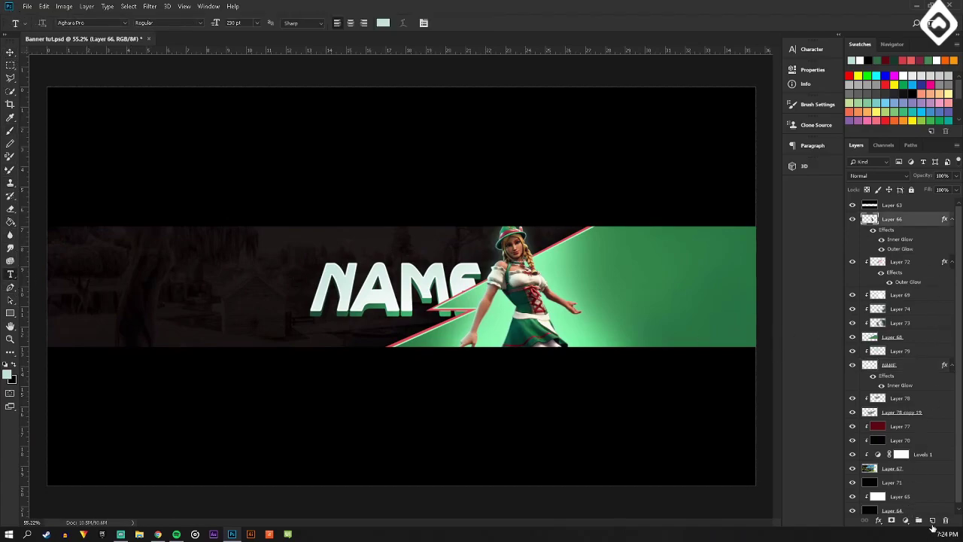
click(932, 521)
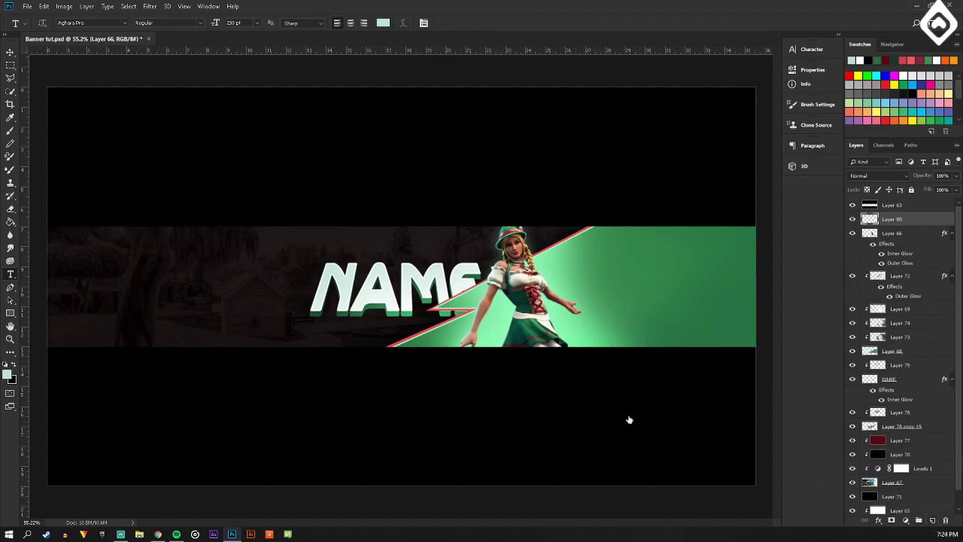
click(671, 301)
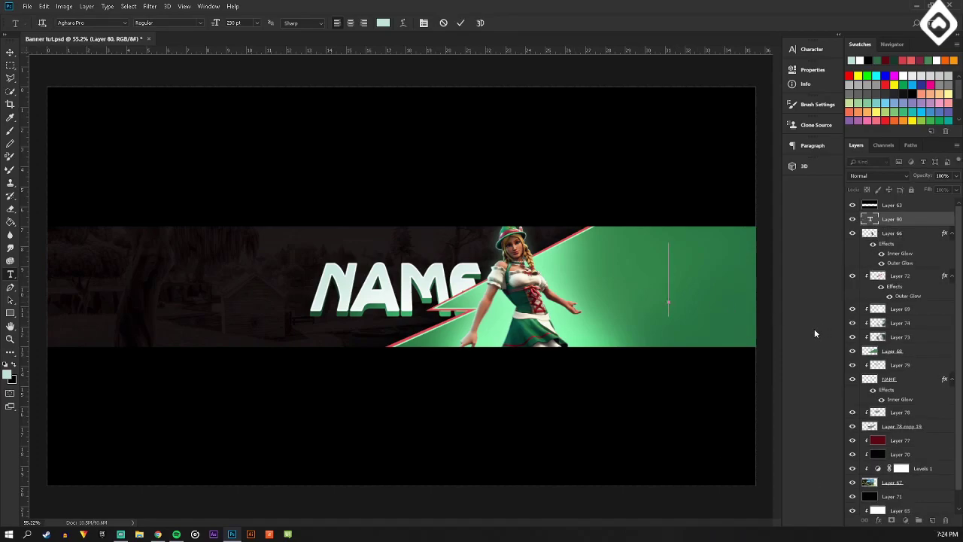
text(SU)
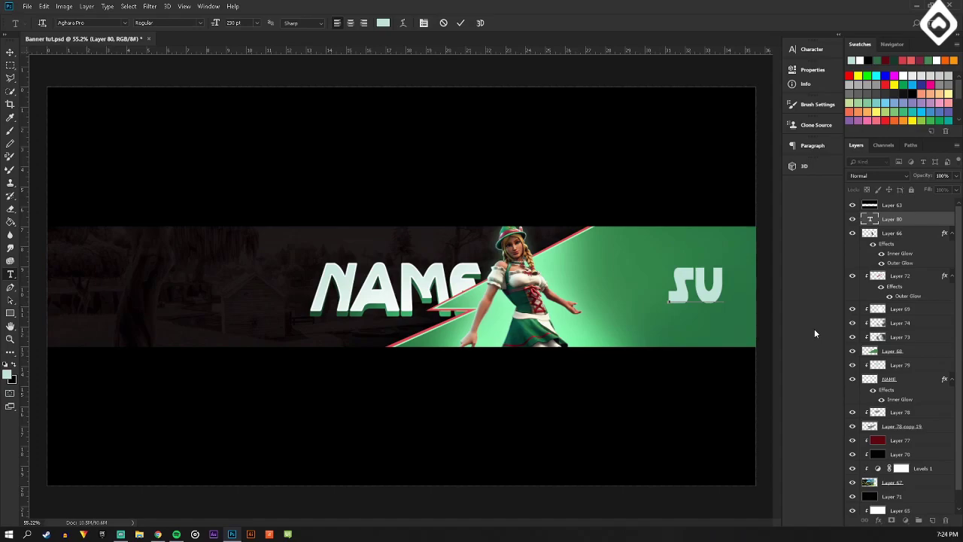
text(bs)
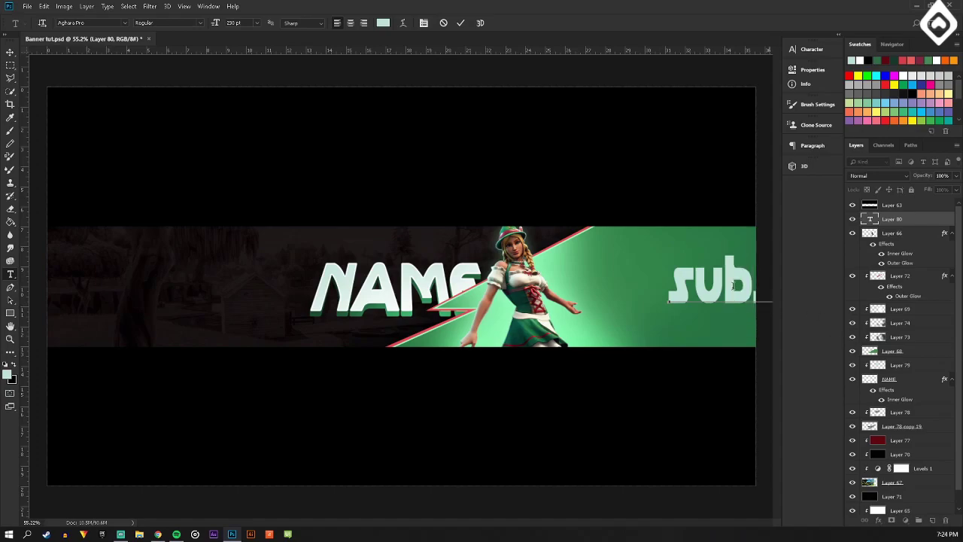
Move the subscribe text over the NAME lettering and set it in the ! PEPSI ! font at 85 pt.
double_click(728, 283)
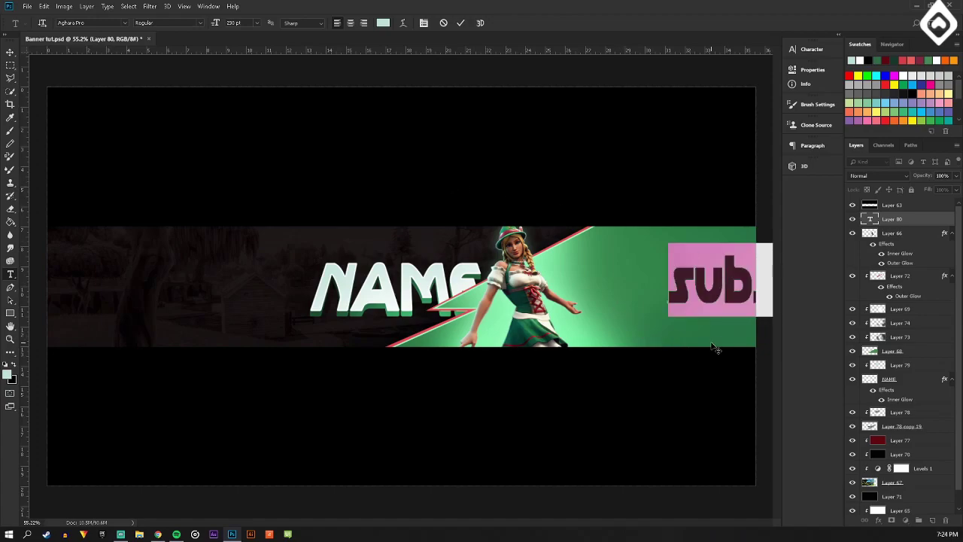
drag(711, 346, 319, 352)
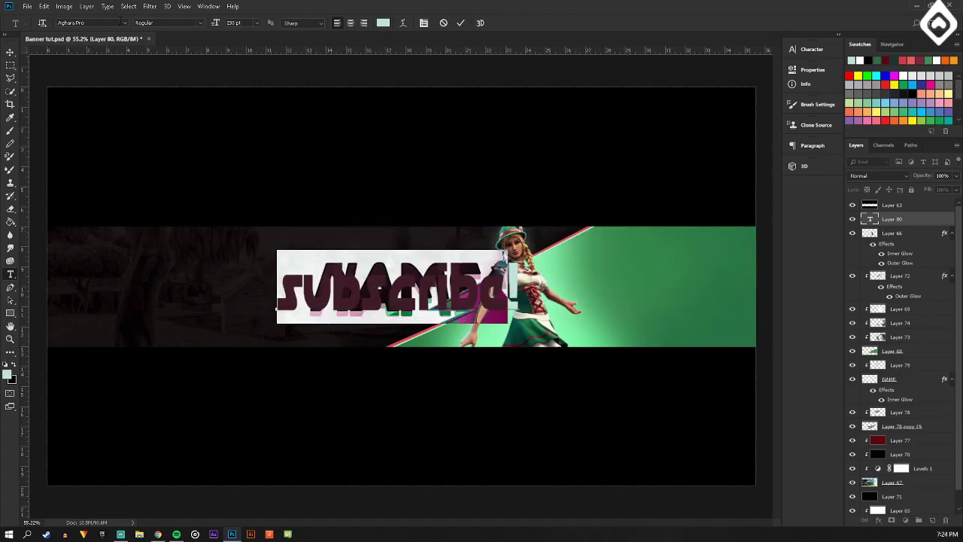
click(125, 23)
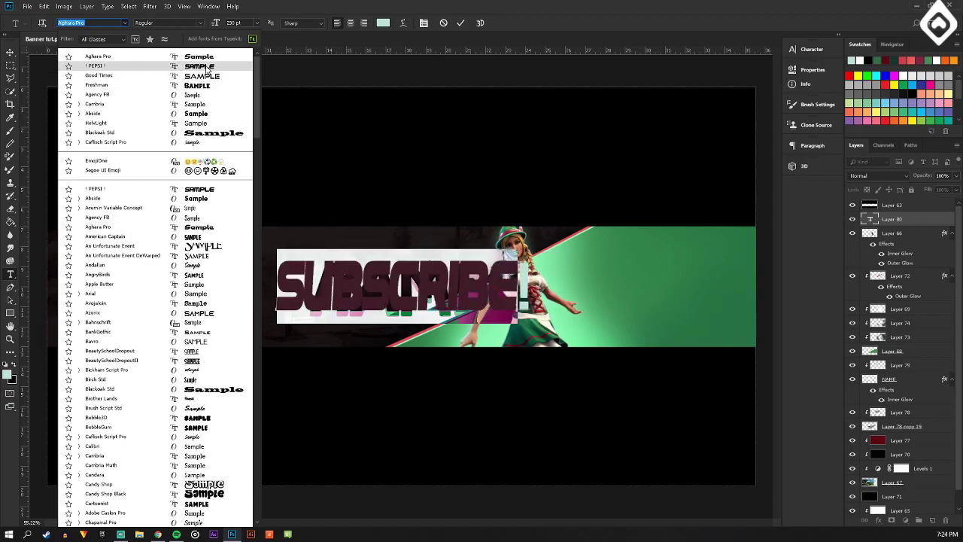
click(205, 66)
drag(222, 26, 141, 32)
triple_click(347, 302)
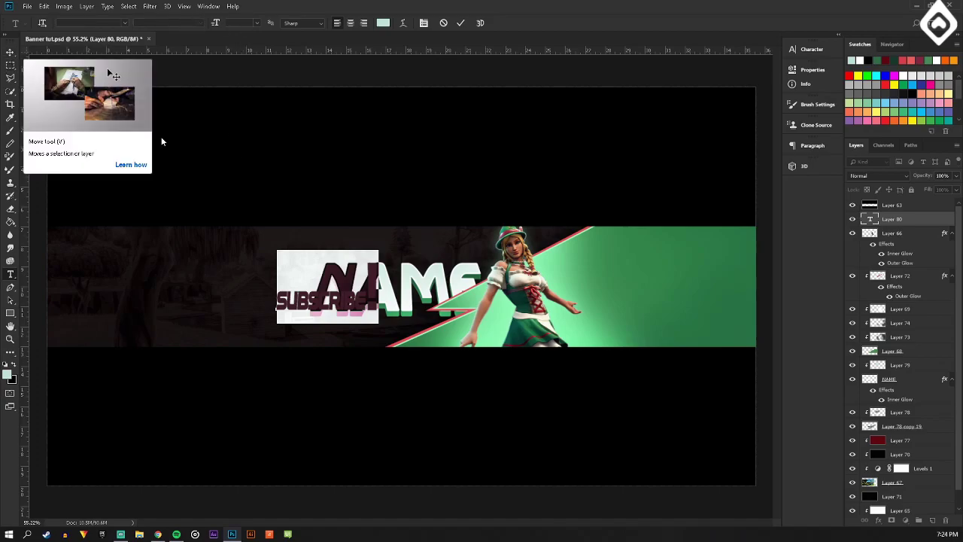
Retype the end of the SUBSCRIBE text and move it onto the green area beside the character.
click(372, 300)
key(BackSpace)
key(BackSpace)
key(BackSpace)
text(E)
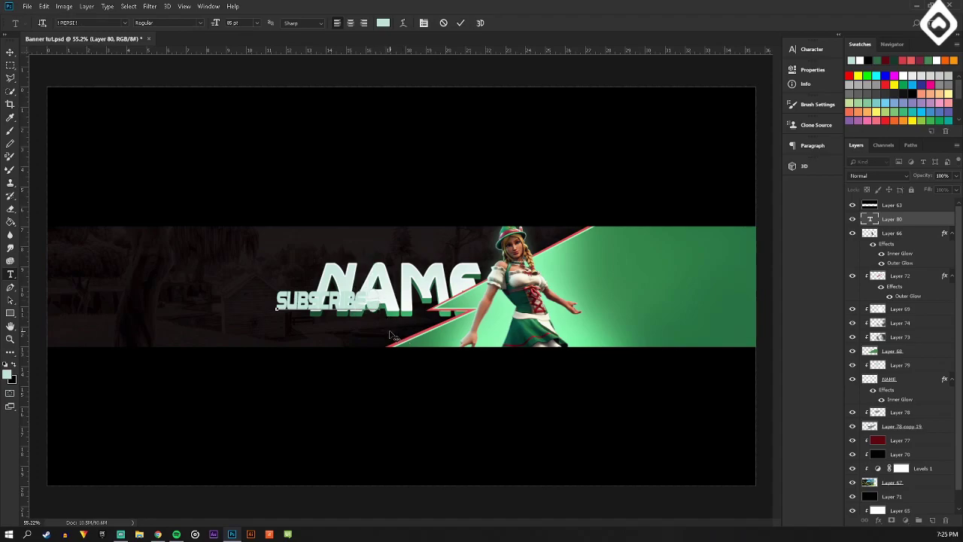
drag(438, 327, 734, 320)
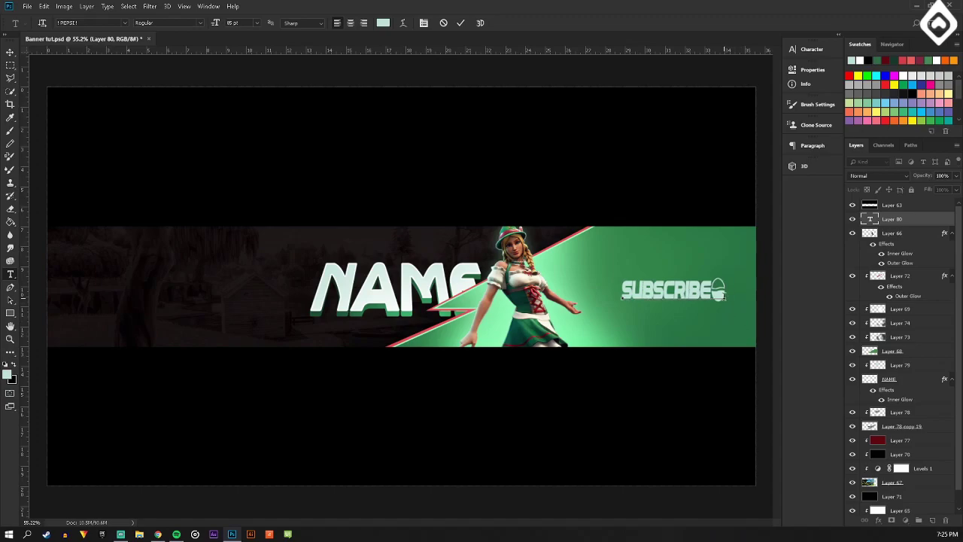
Change the whole SUBSCRIBE text to the Abside font and apply All Caps.
key(ctrl+a)
click(127, 24)
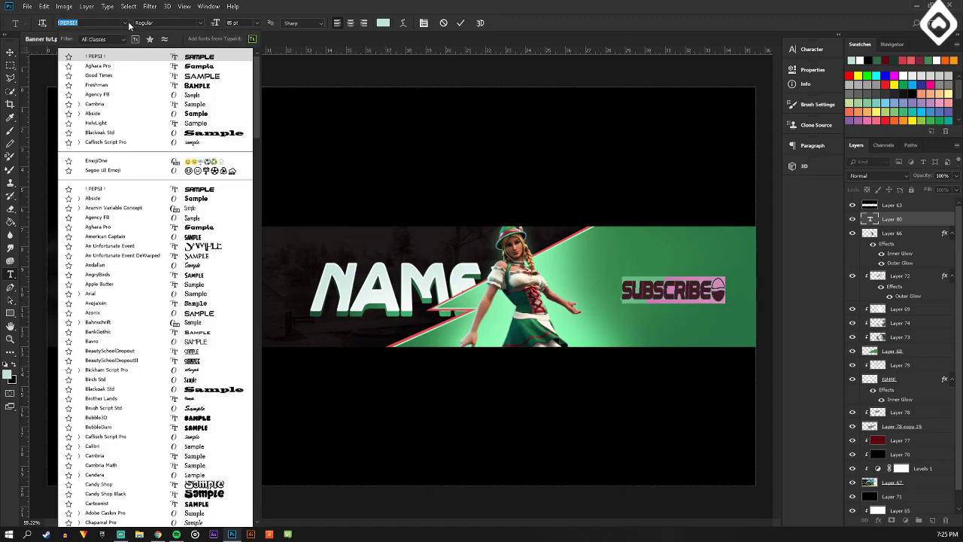
click(205, 113)
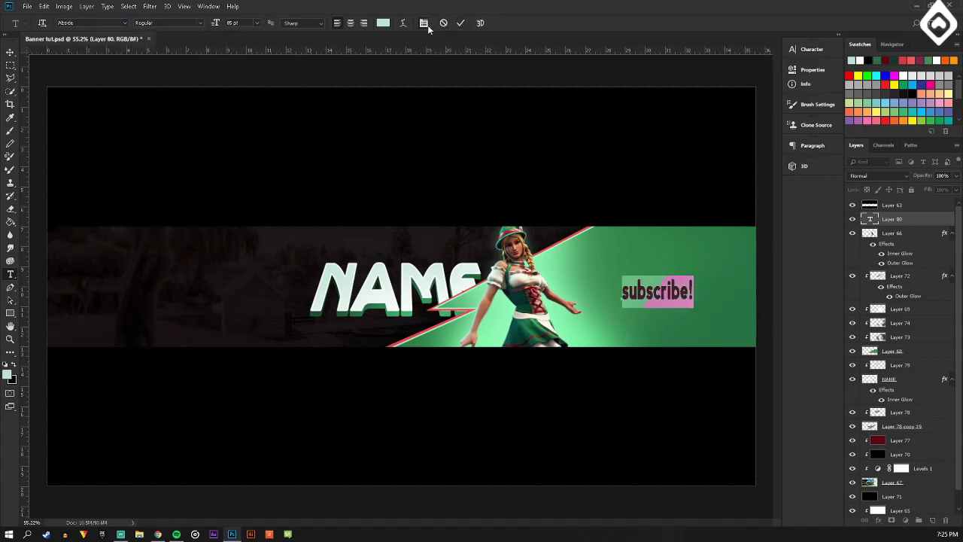
double_click(813, 290)
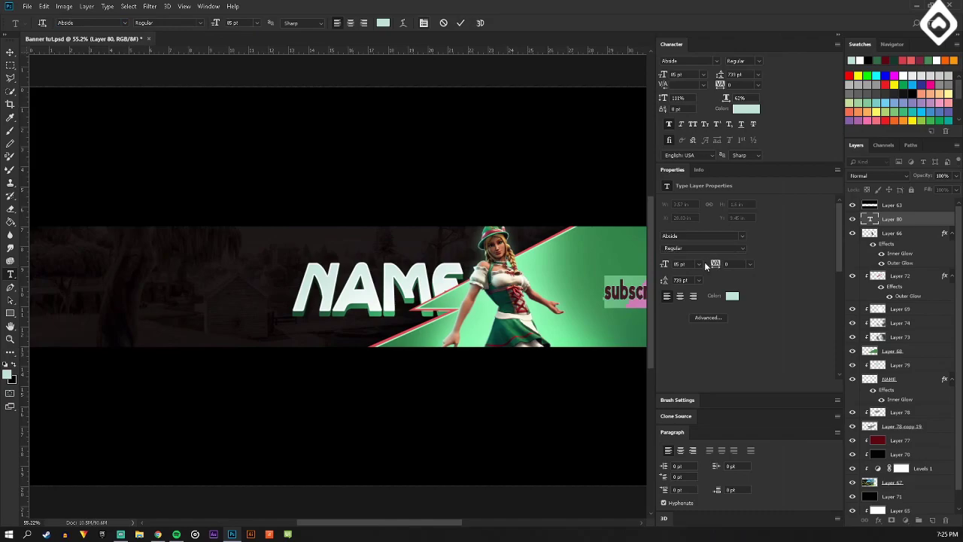
click(692, 124)
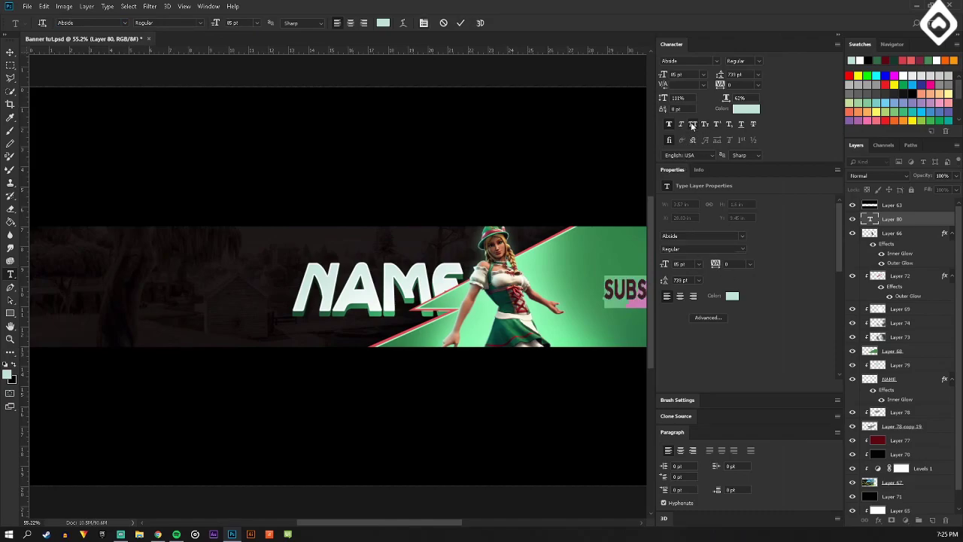
click(838, 37)
click(700, 291)
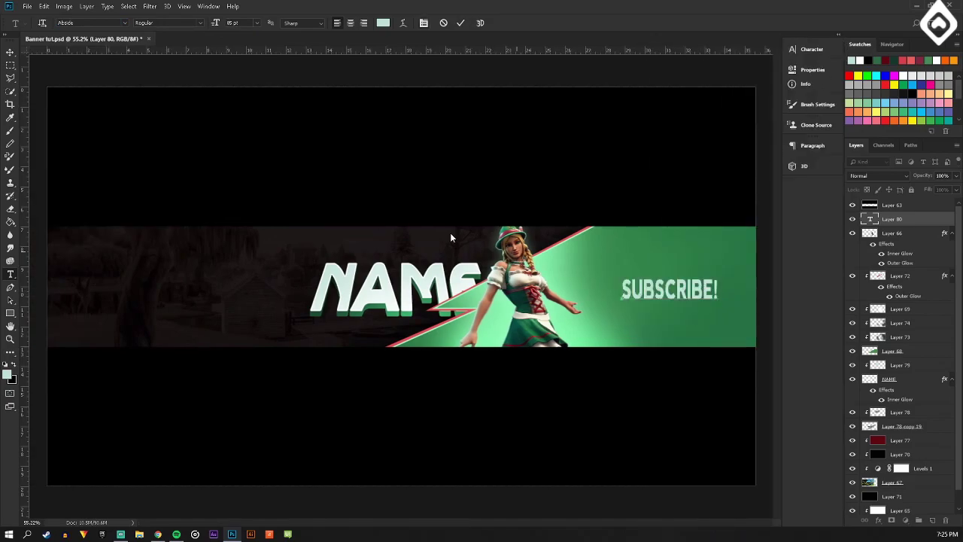
Show the guides and move the SUBSCRIBE! text against the right vertical guide, centred on the banner's middle horizontal guide.
click(9, 52)
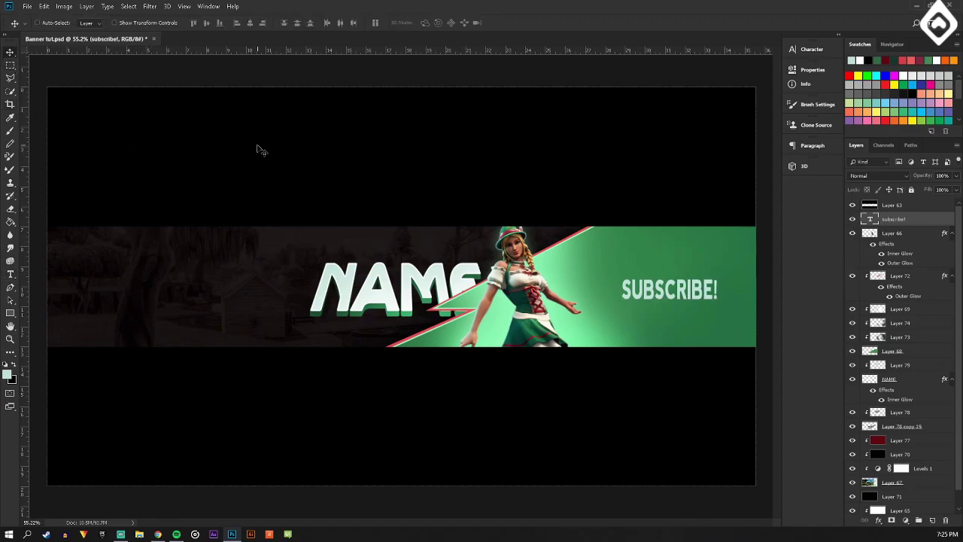
key(ctrl+t)
drag(669, 277, 679, 291)
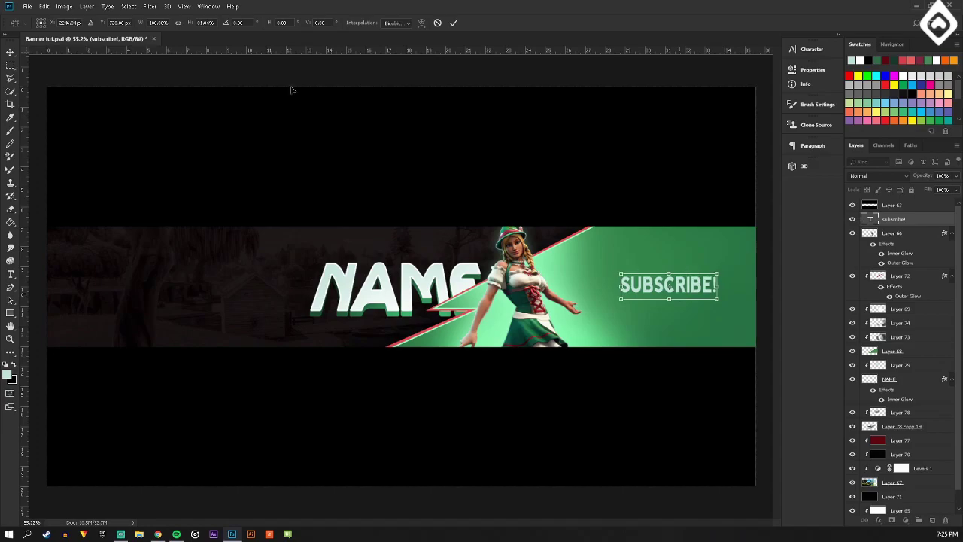
click(184, 6)
click(214, 171)
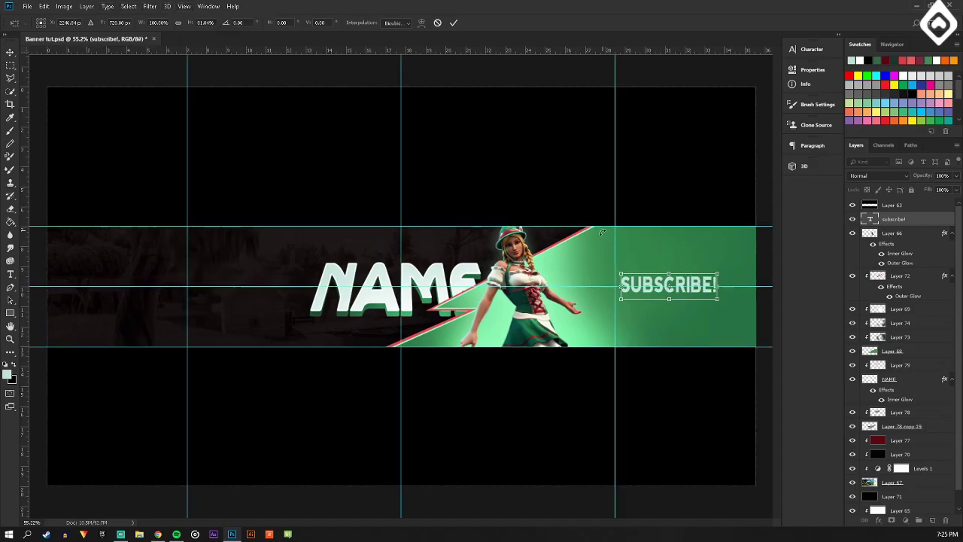
drag(680, 282, 675, 282)
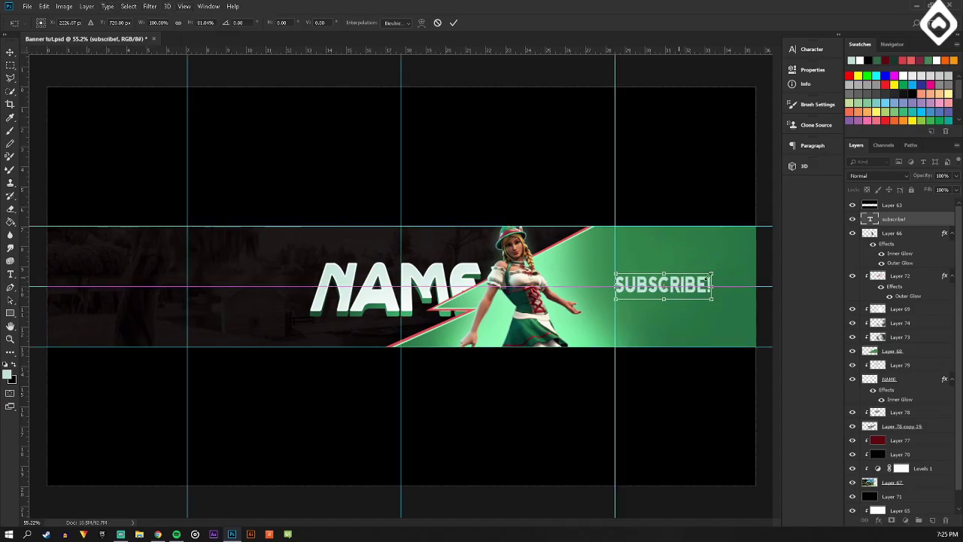
click(18, 54)
key(Return)
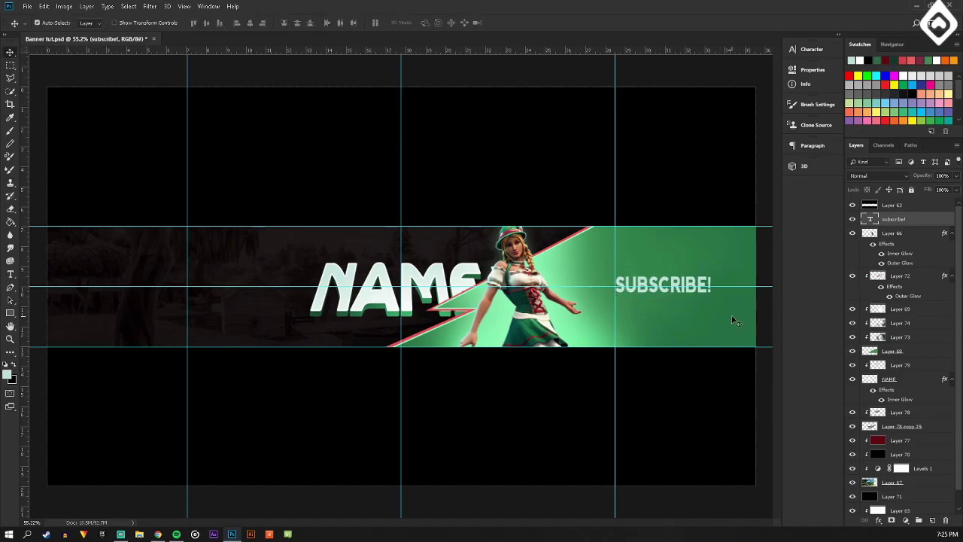
Hide the guides on the banner and return to the Move tool.
click(10, 65)
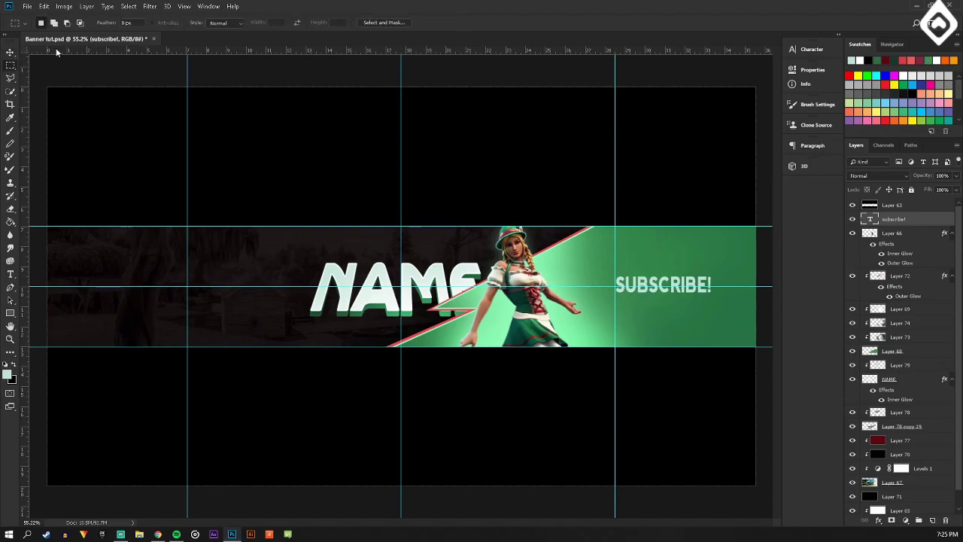
click(184, 6)
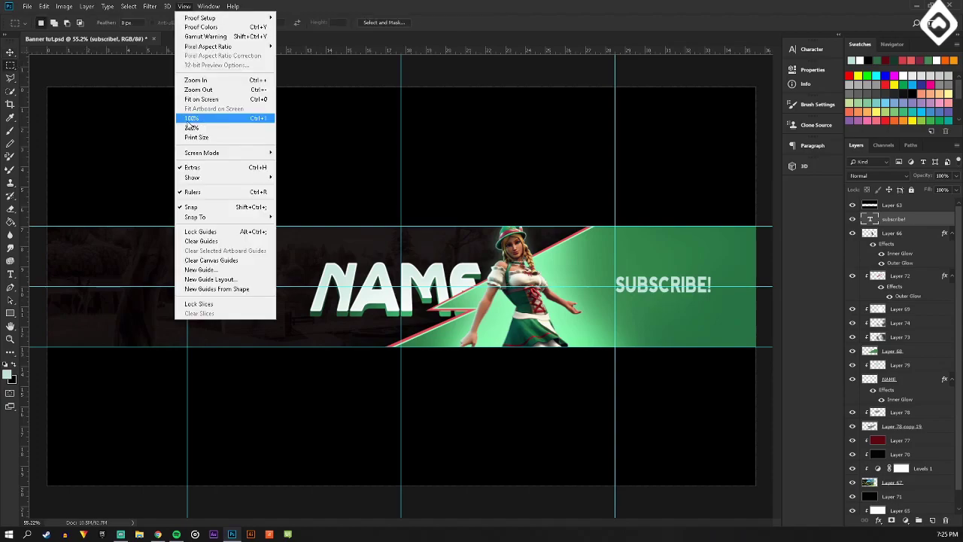
click(213, 167)
key(v)
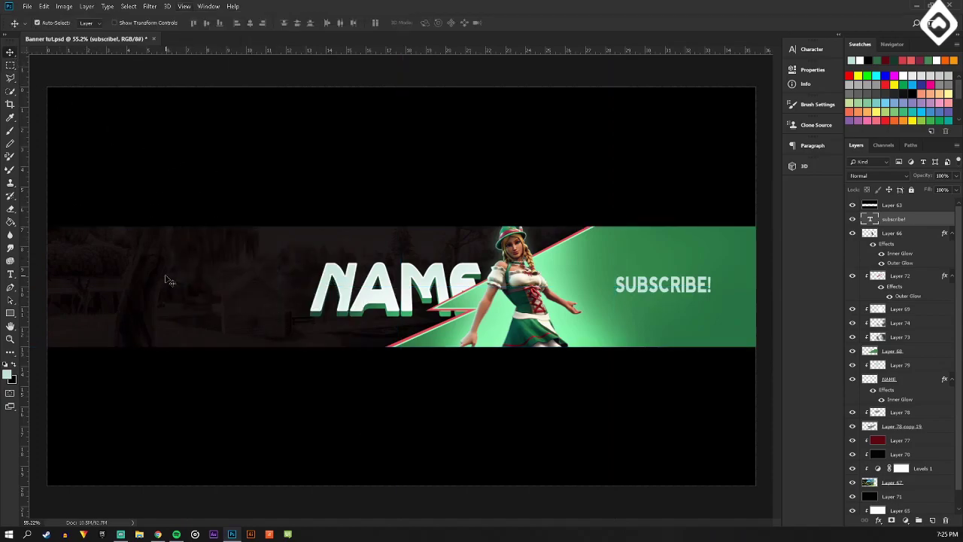
Add a drop shadow to the SUBSCRIBE! text with a -141° angle, about 17 px distance and about 9 px size.
key(ctrl+minus)
scroll(749, 295, up, 5)
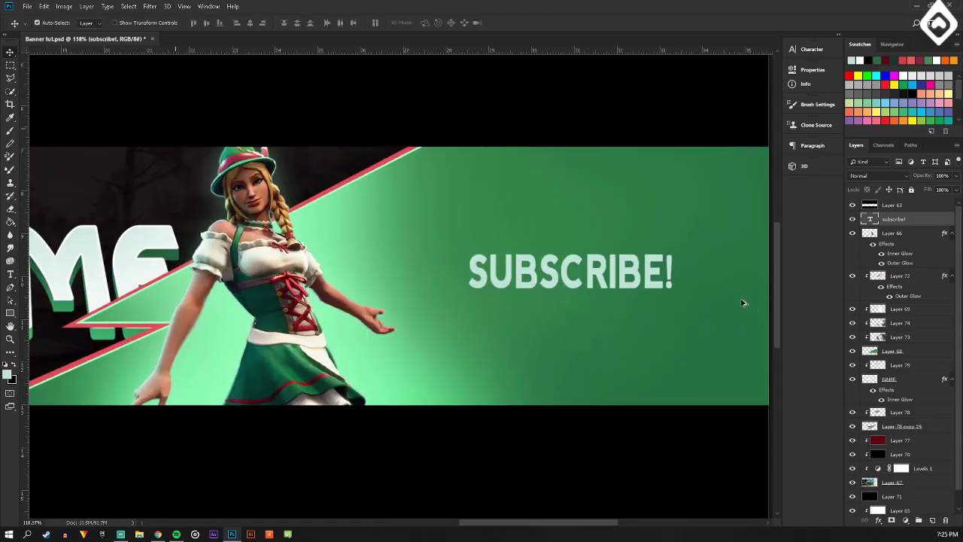
double_click(946, 224)
click(569, 293)
click(597, 294)
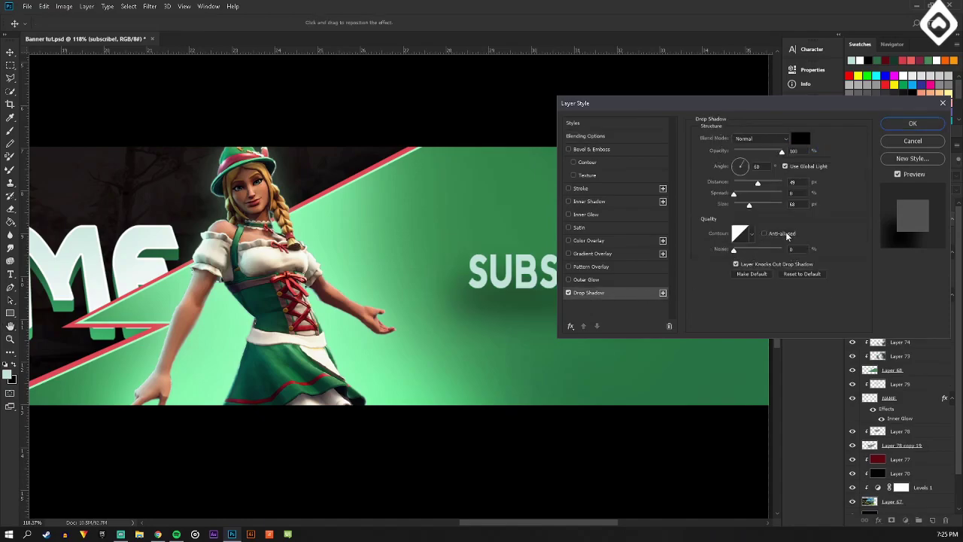
drag(124, 145, 302, 116)
drag(253, 204, 241, 204)
drag(247, 165, 253, 173)
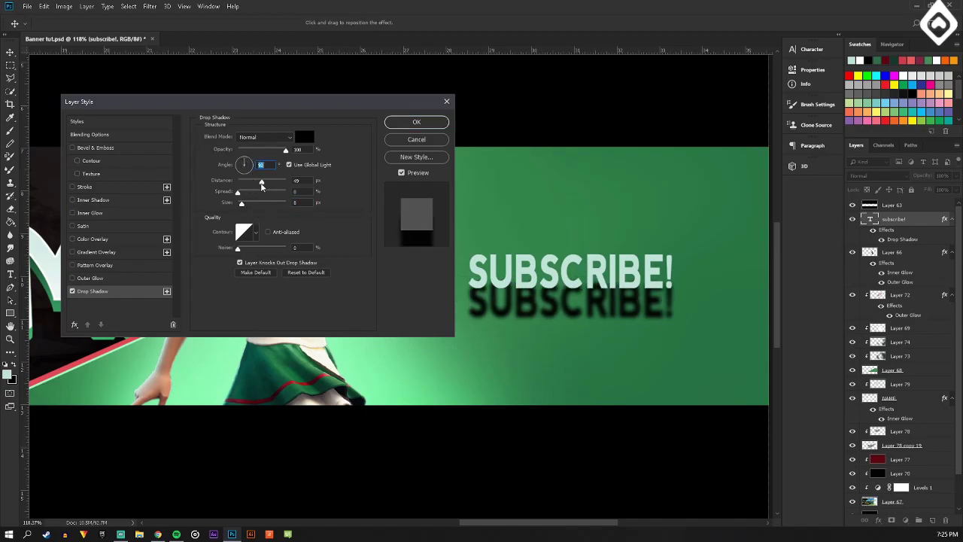
mouse_move(243, 164)
mouse_down()
mouse_move(252, 185)
mouse_move(237, 171)
mouse_up()
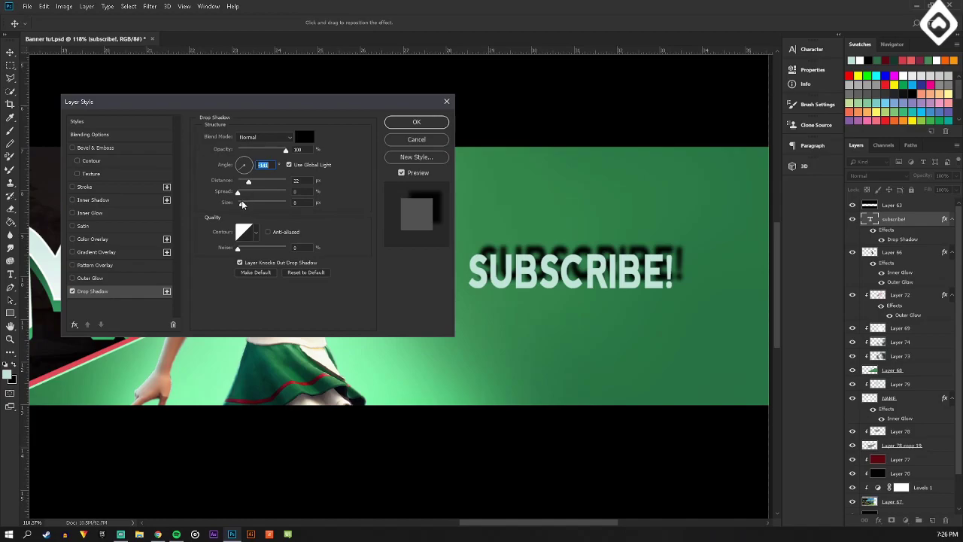
drag(249, 182, 242, 202)
Set the drop shadow to Soft Light, lower its opacity to about half, and apply the layer style.
click(264, 137)
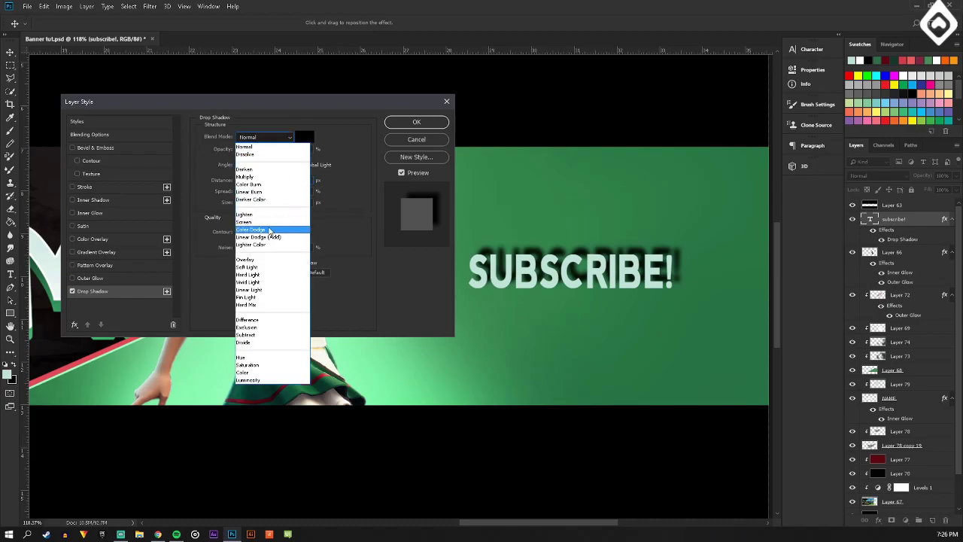
click(256, 270)
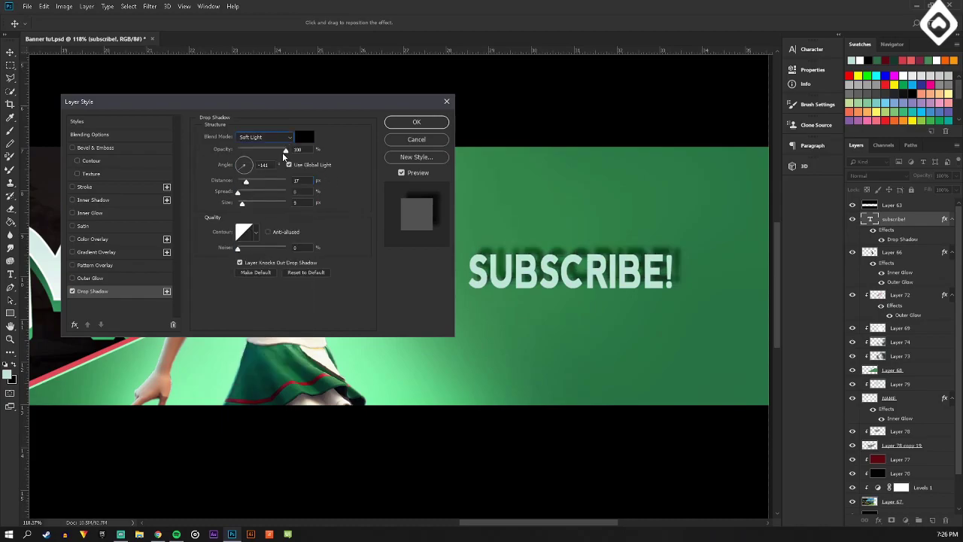
drag(285, 150, 257, 150)
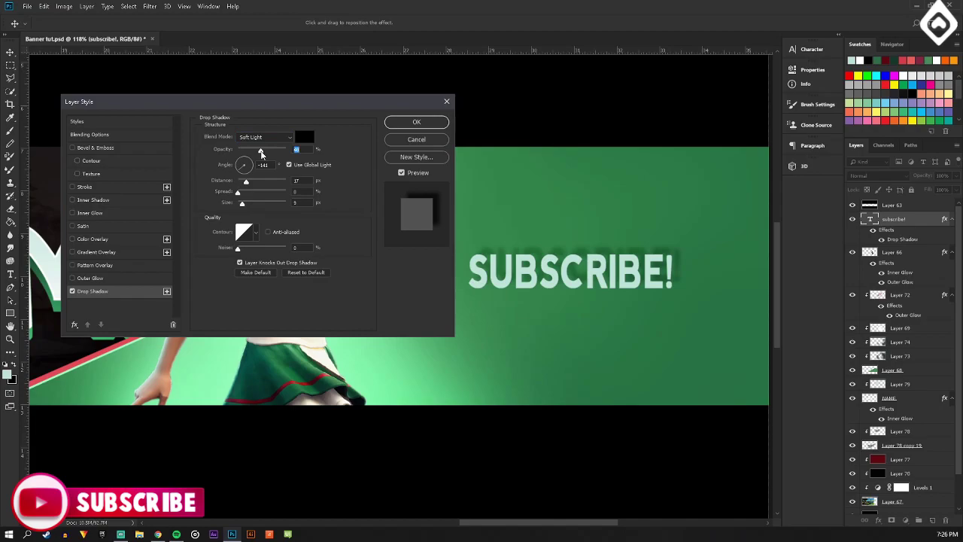
click(416, 122)
Save the Banner tut.psd document with the finished SUBSCRIBE! text.
scroll(666, 285, down, 4)
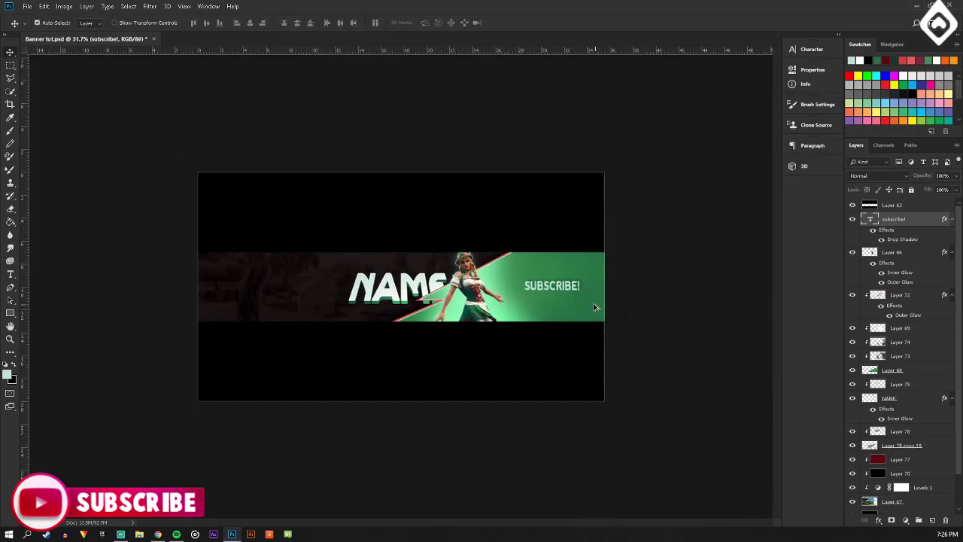
scroll(595, 305, up, 2)
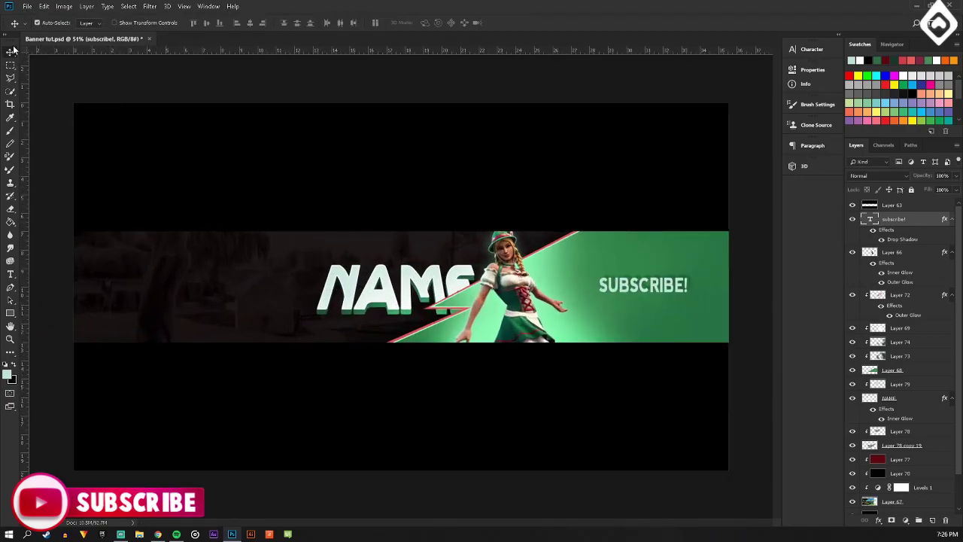
click(27, 6)
click(57, 113)
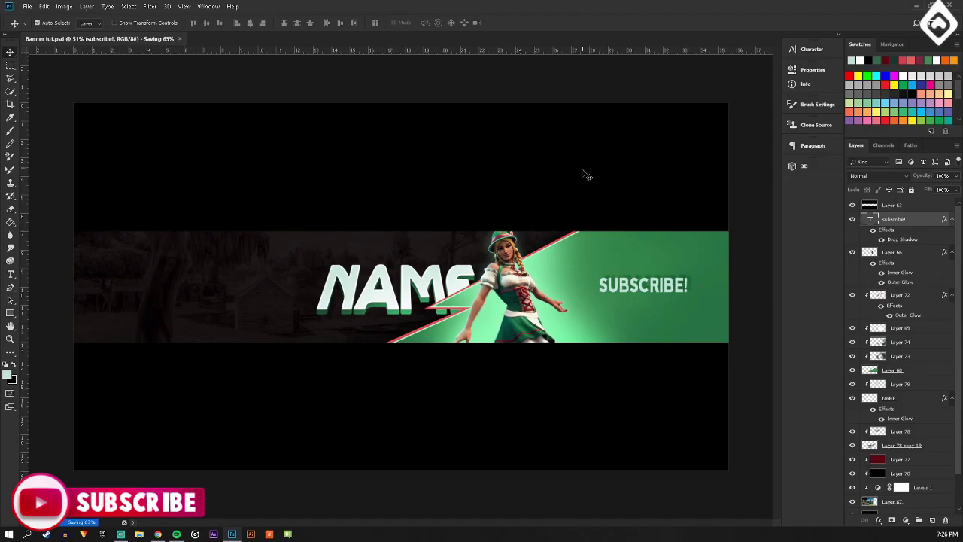
Add a Brightness/Contrast adjustment layer above the subscribe text with brightness about 19 and contrast about 16.
click(87, 6)
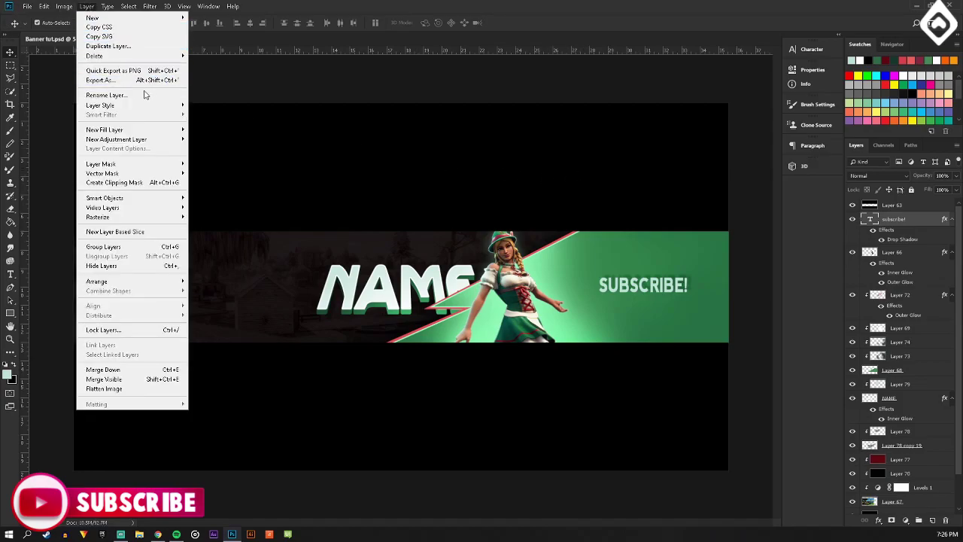
mouse_move(148, 140)
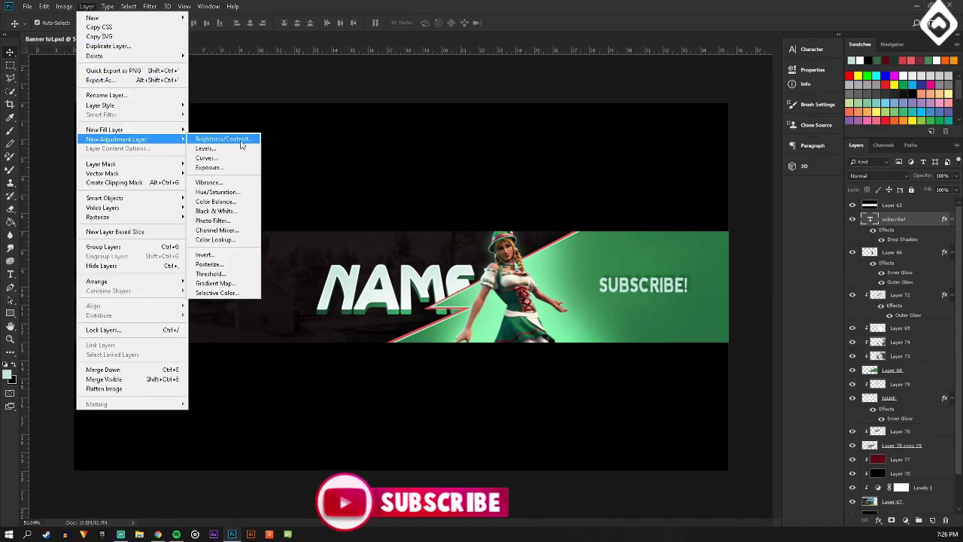
click(226, 139)
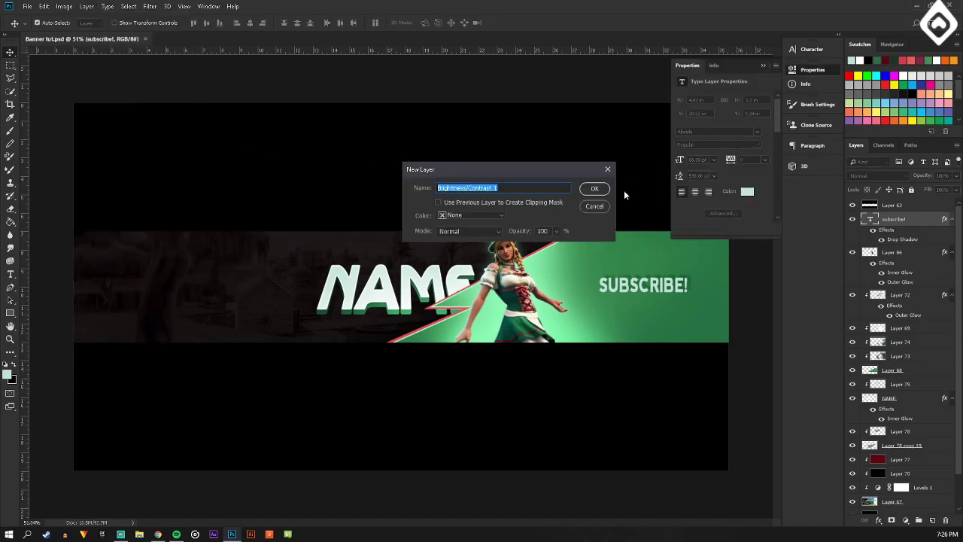
click(609, 189)
drag(722, 124, 728, 145)
Add a Hue/Saturation adjustment layer with hue -11 and slightly raised saturation.
click(87, 6)
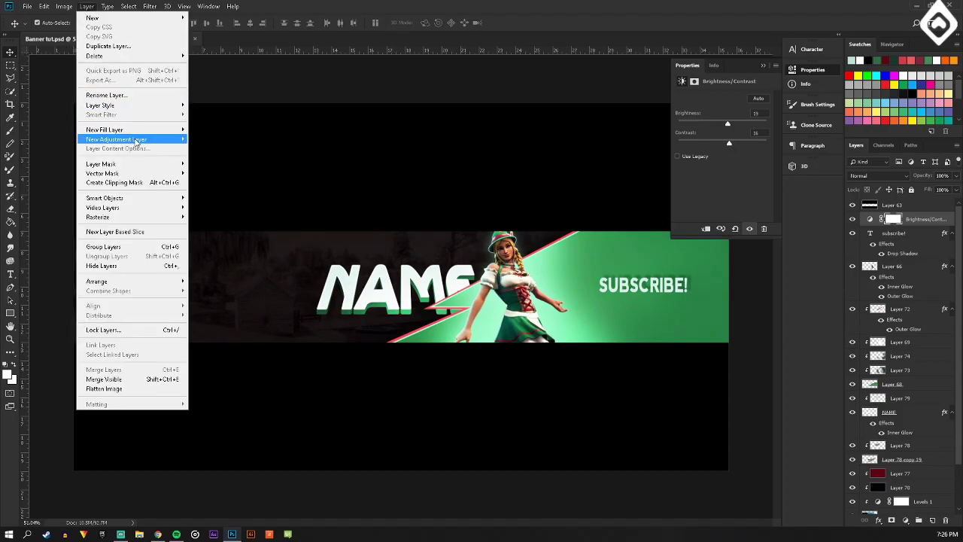
mouse_move(135, 140)
click(218, 192)
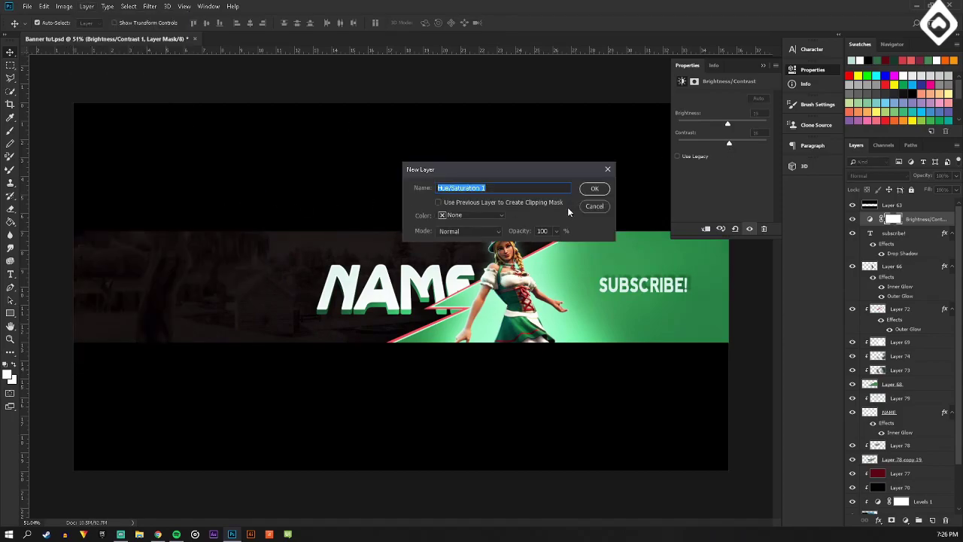
click(596, 190)
mouse_move(723, 134)
mouse_down()
mouse_move(734, 137)
mouse_move(711, 137)
mouse_move(725, 144)
mouse_up()
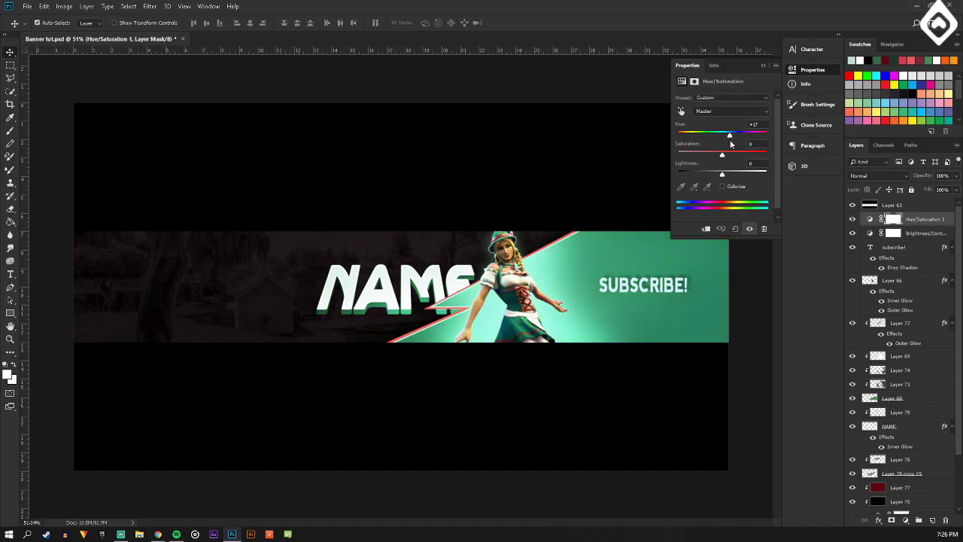
mouse_move(730, 144)
mouse_down()
mouse_move(741, 143)
mouse_move(709, 143)
mouse_move(732, 156)
mouse_move(711, 156)
mouse_move(725, 157)
mouse_up()
Add a Color Balance adjustment layer, tune all three midtone colour sliders, and save the banner document.
click(87, 7)
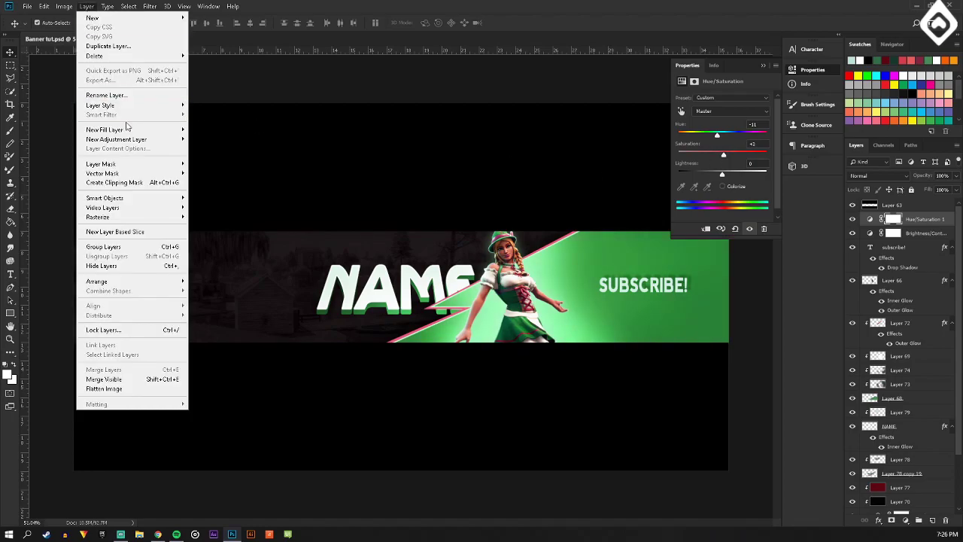
click(218, 201)
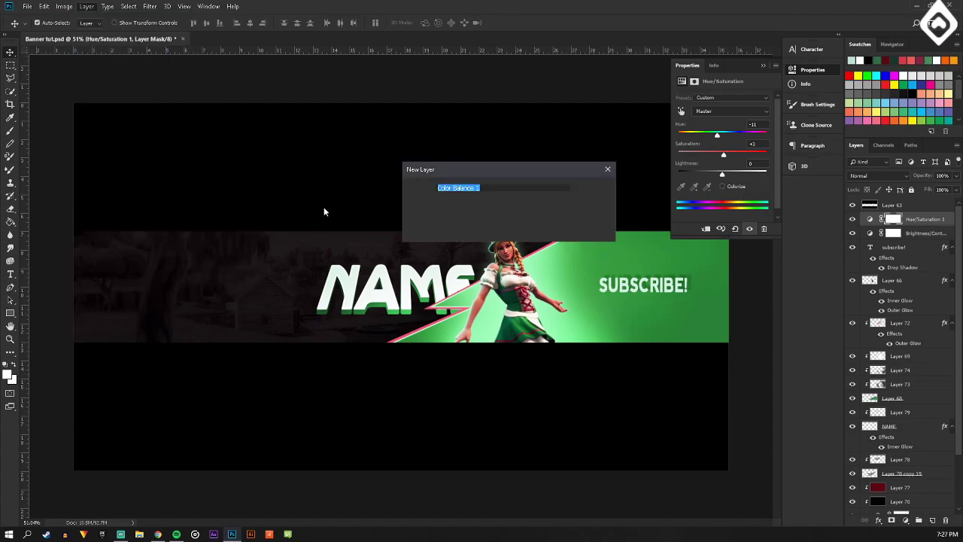
click(594, 188)
drag(707, 155, 709, 160)
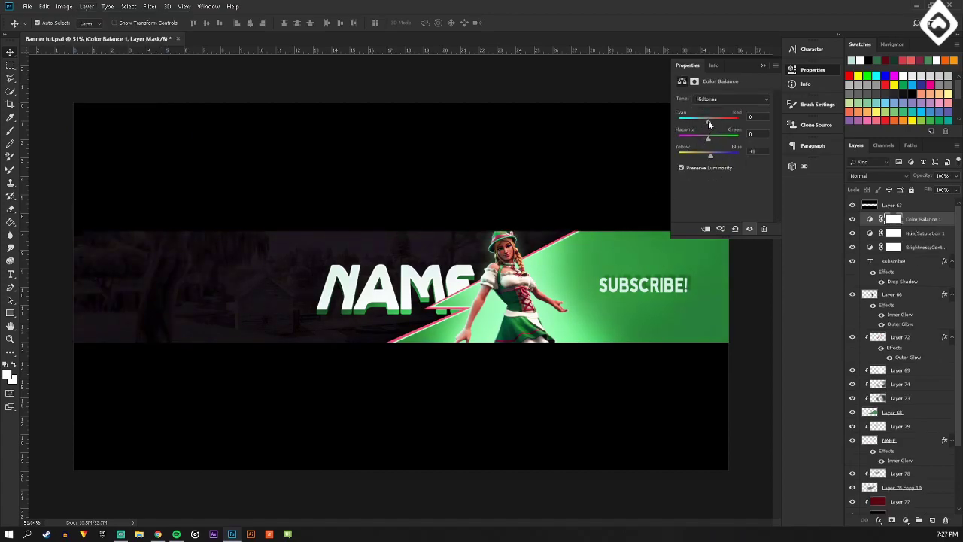
mouse_move(718, 124)
mouse_down()
mouse_move(731, 126)
mouse_move(703, 129)
mouse_up()
mouse_move(707, 137)
mouse_down()
mouse_move(720, 140)
mouse_move(700, 140)
mouse_move(709, 140)
mouse_up()
click(762, 65)
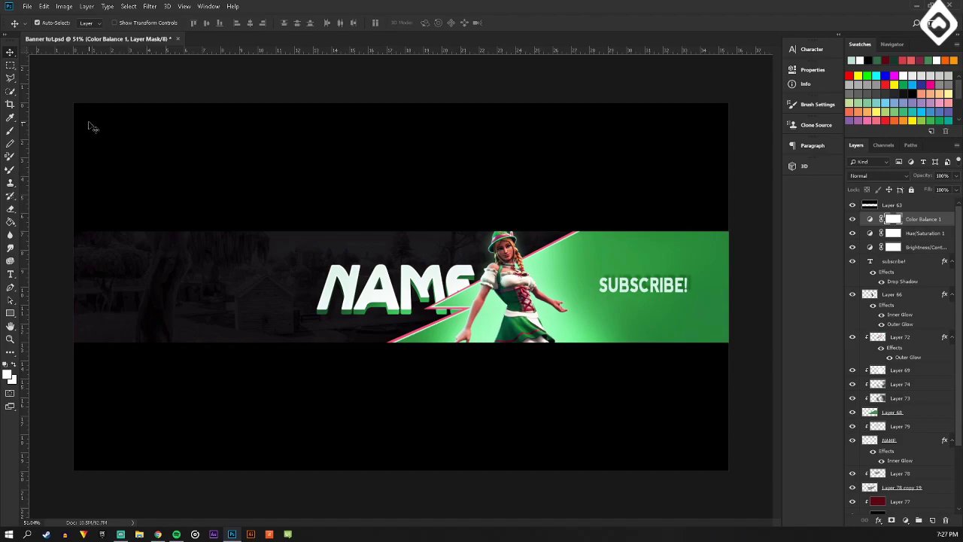
click(27, 6)
click(45, 111)
Switch to the browser to view the YouTube Studio channel monetization page, and return to Photoshop.
key(alt+Tab)
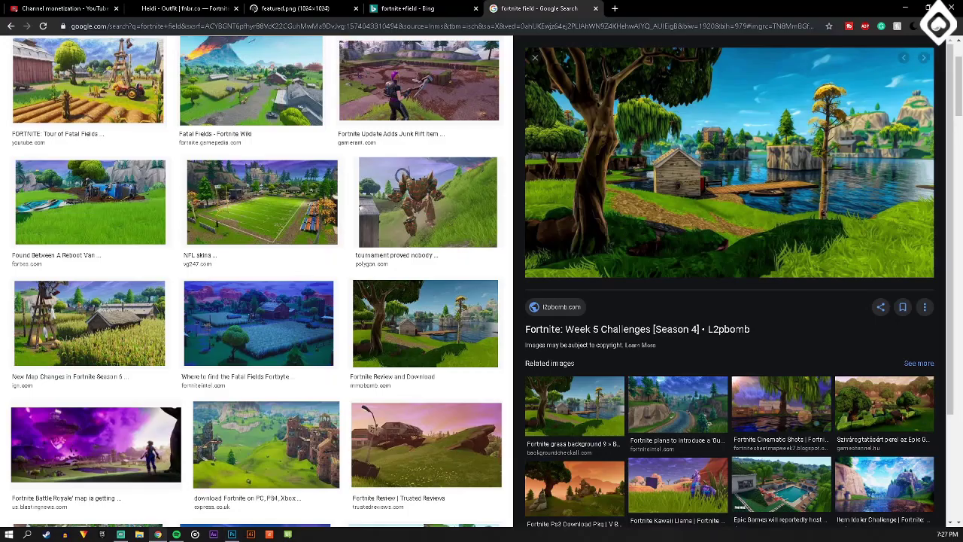
click(83, 8)
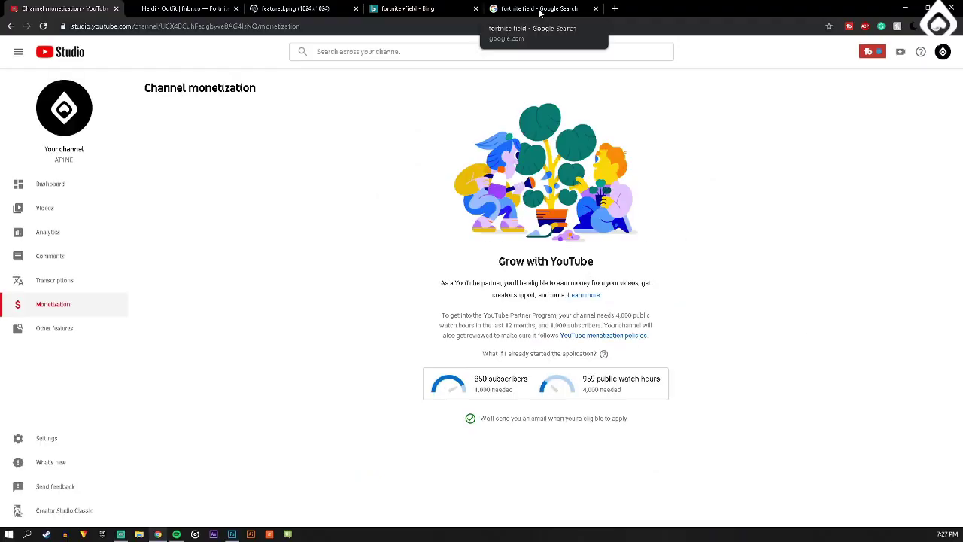
click(231, 535)
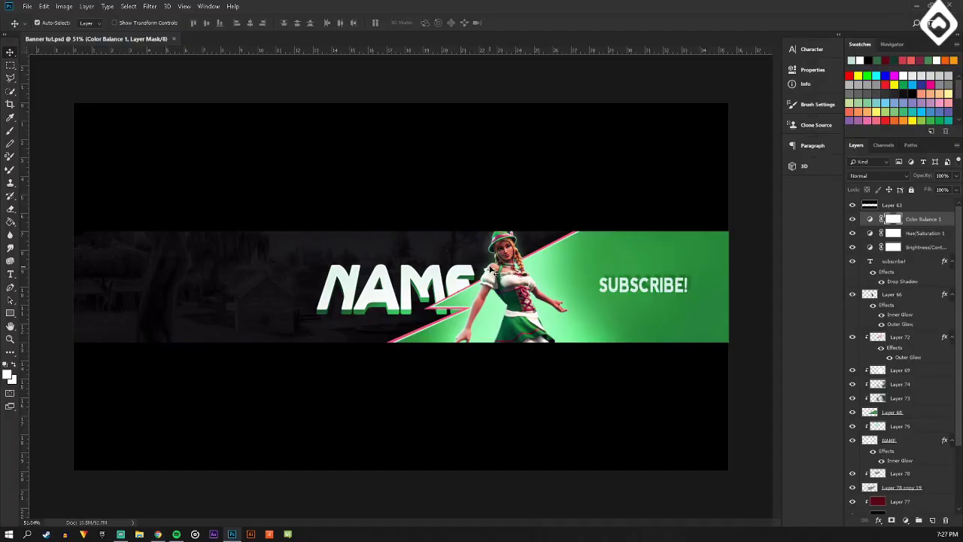